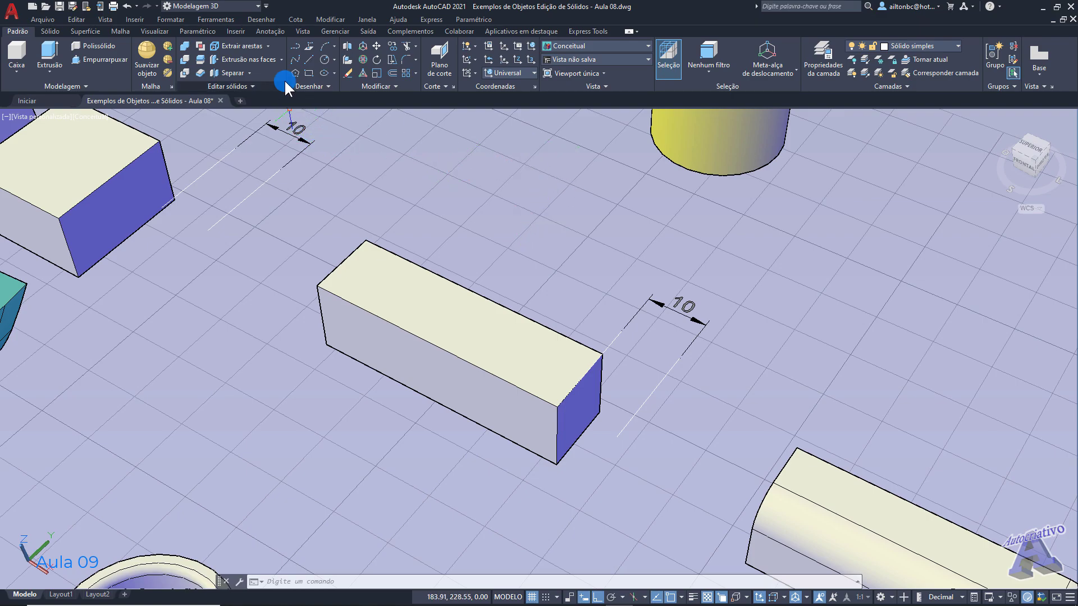
# Set the subobject selection filter to Nenhum filtro so whole objects and faces can be picked freely
pyautogui.click(280, 59)
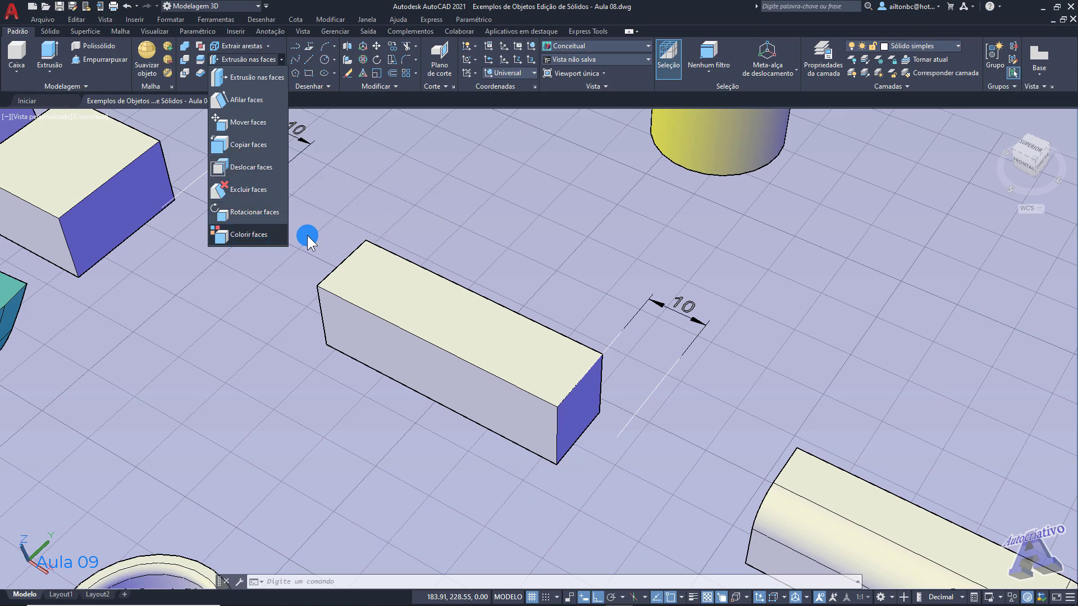
pyautogui.click(733, 90)
pyautogui.click(710, 71)
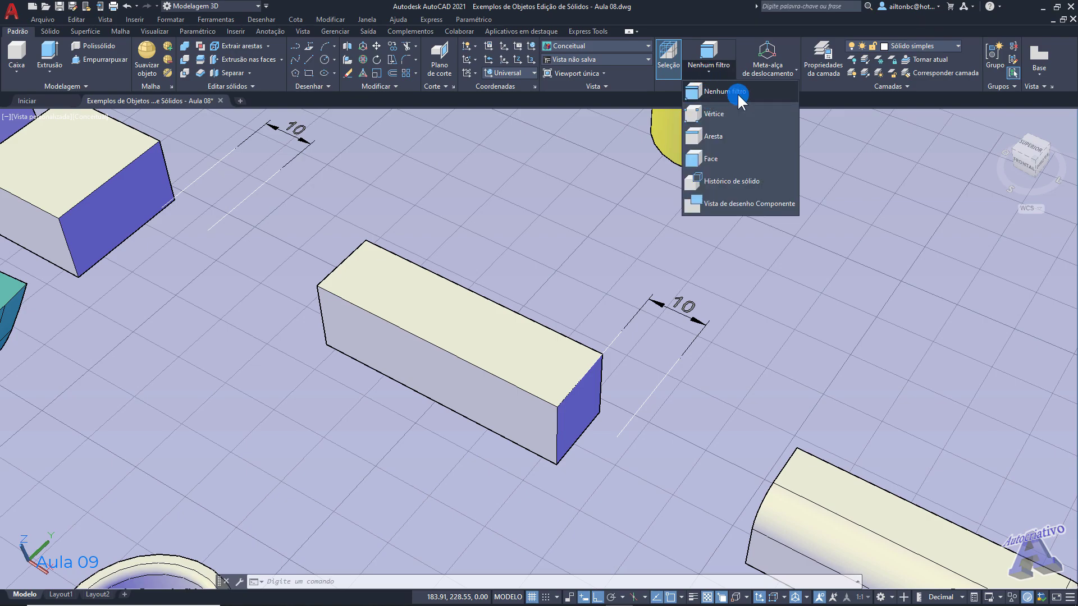
pyautogui.click(731, 90)
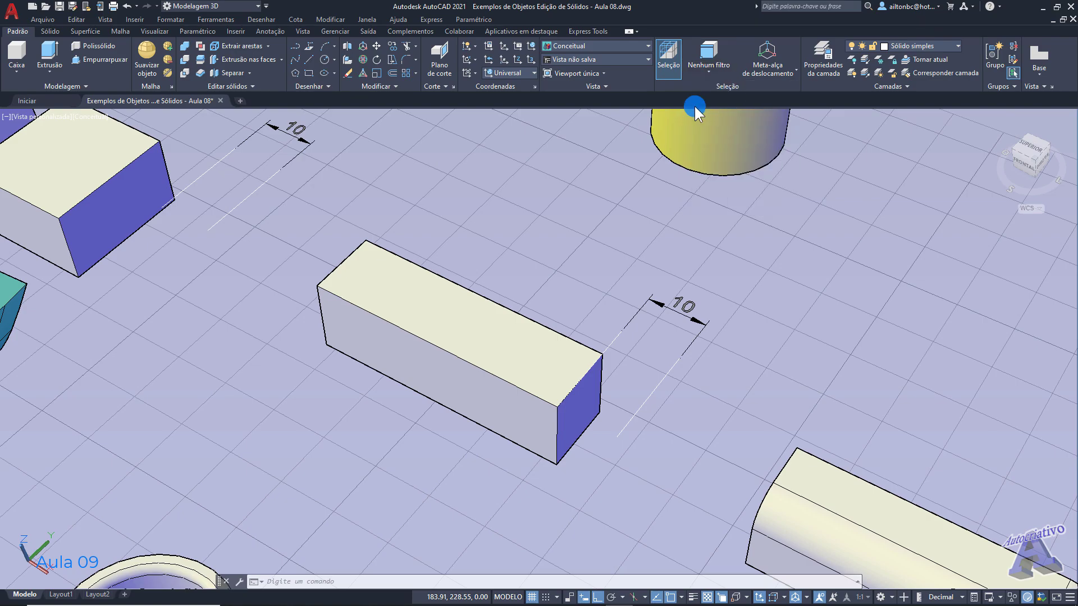
pyautogui.click(281, 58)
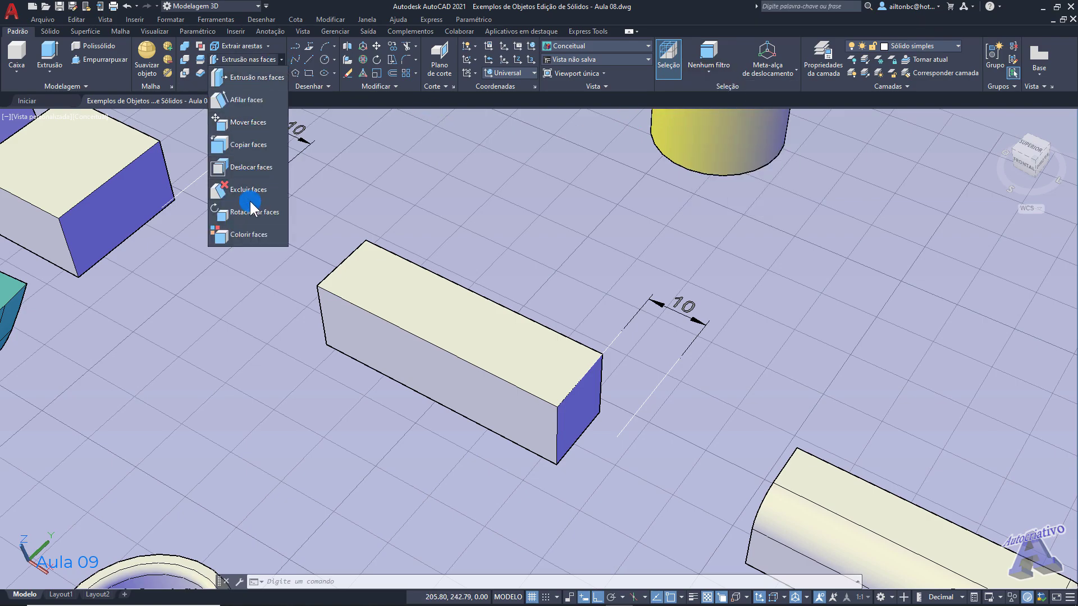
pyautogui.click(252, 143)
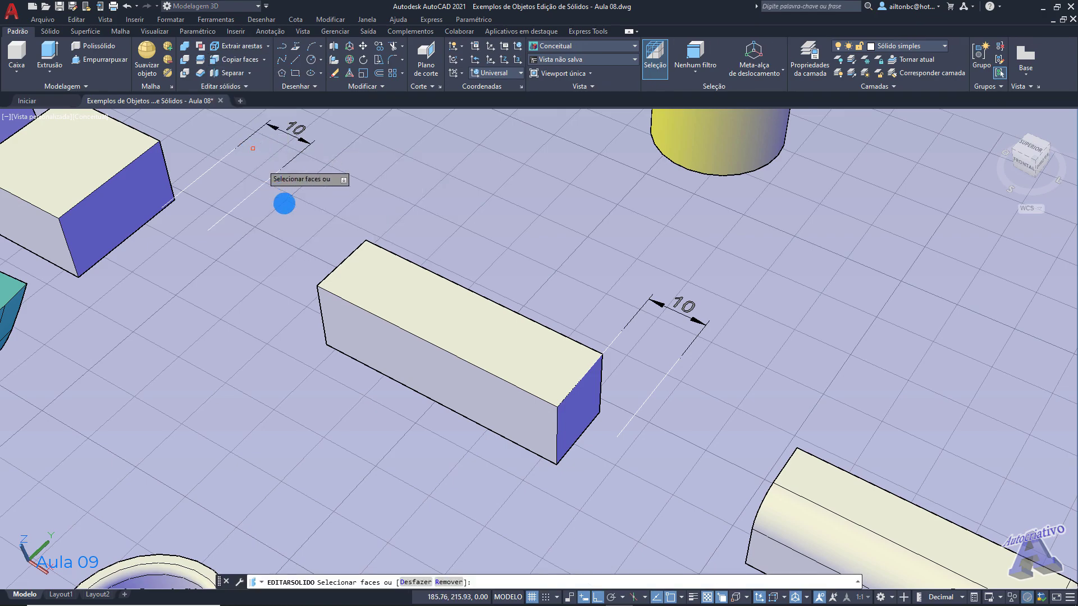
pyautogui.moveTo(524, 387); pyautogui.dragTo(366, 279, button='middle')
pyautogui.click(365, 279)
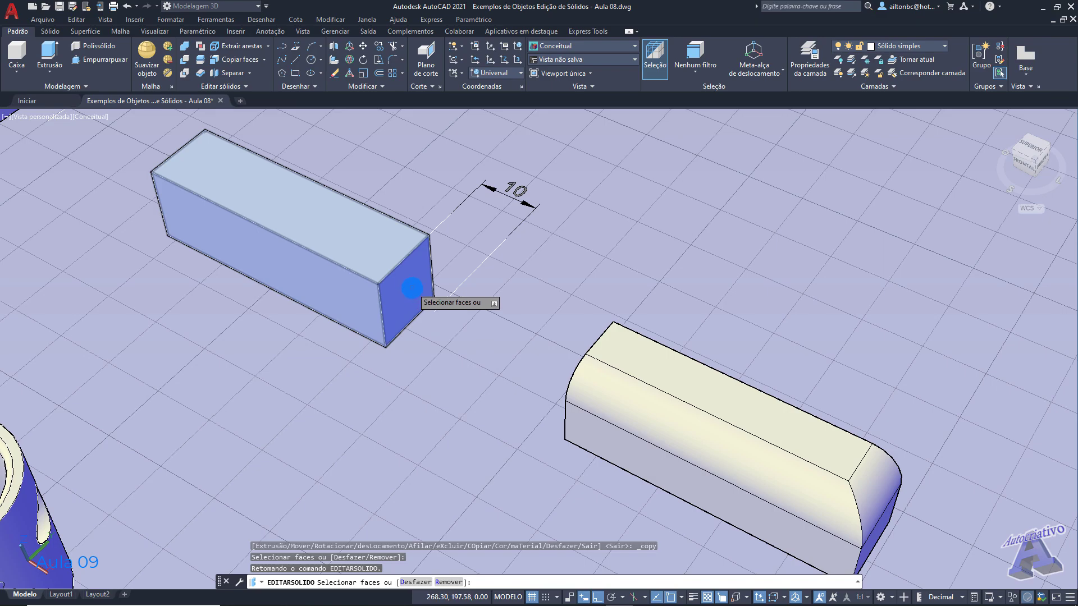
pyautogui.click(409, 289)
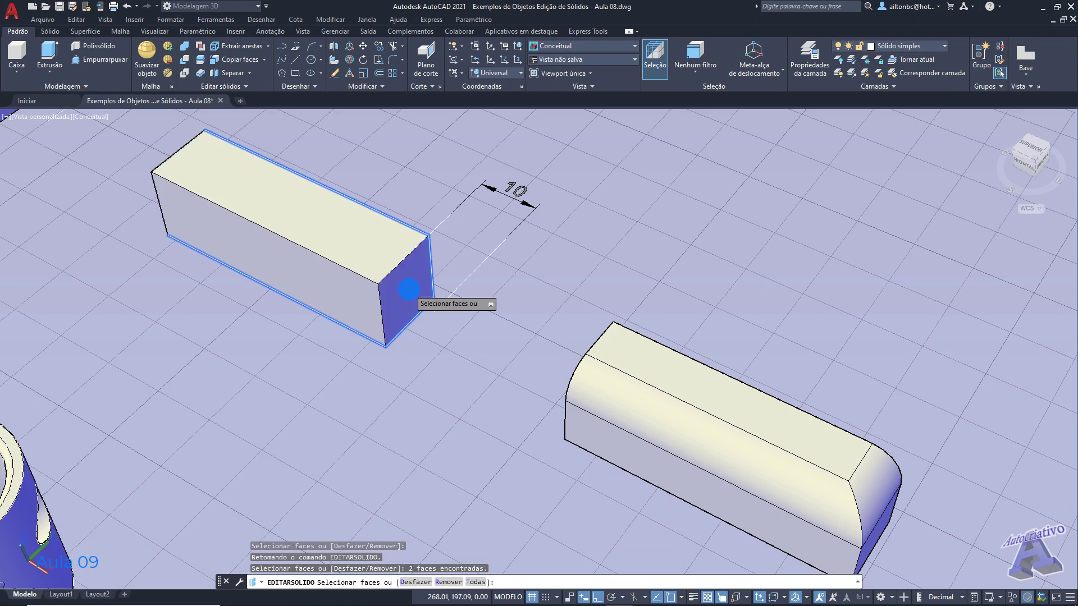
pyautogui.click(409, 289)
pyautogui.press('Return')
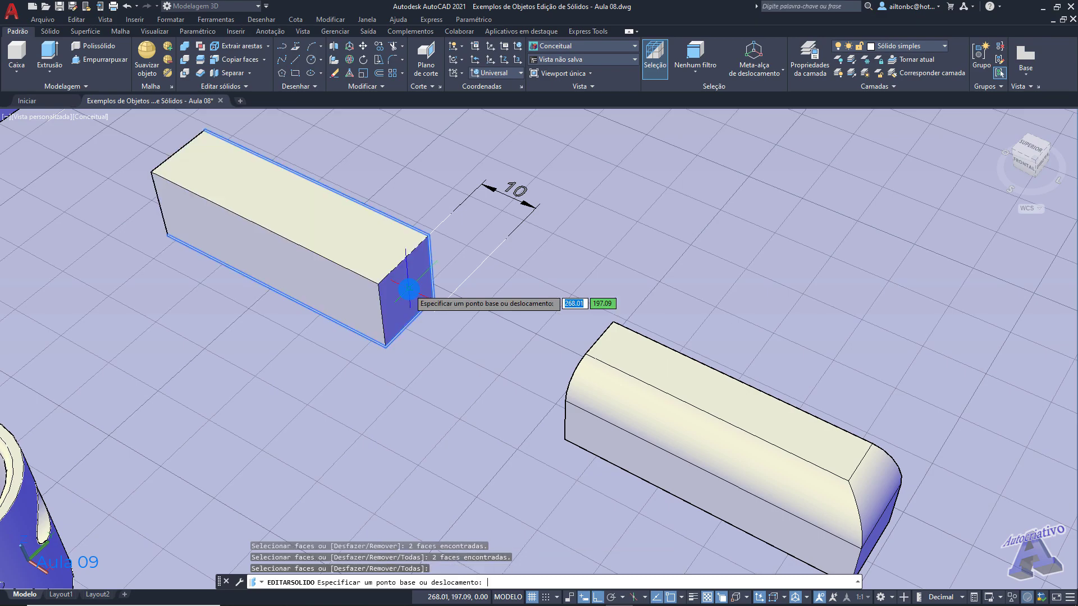
pyautogui.press('Escape')
pyautogui.moveTo(447, 337); pyautogui.dragTo(543, 395, button='middle')
pyautogui.scroll(-5, 544, 395)
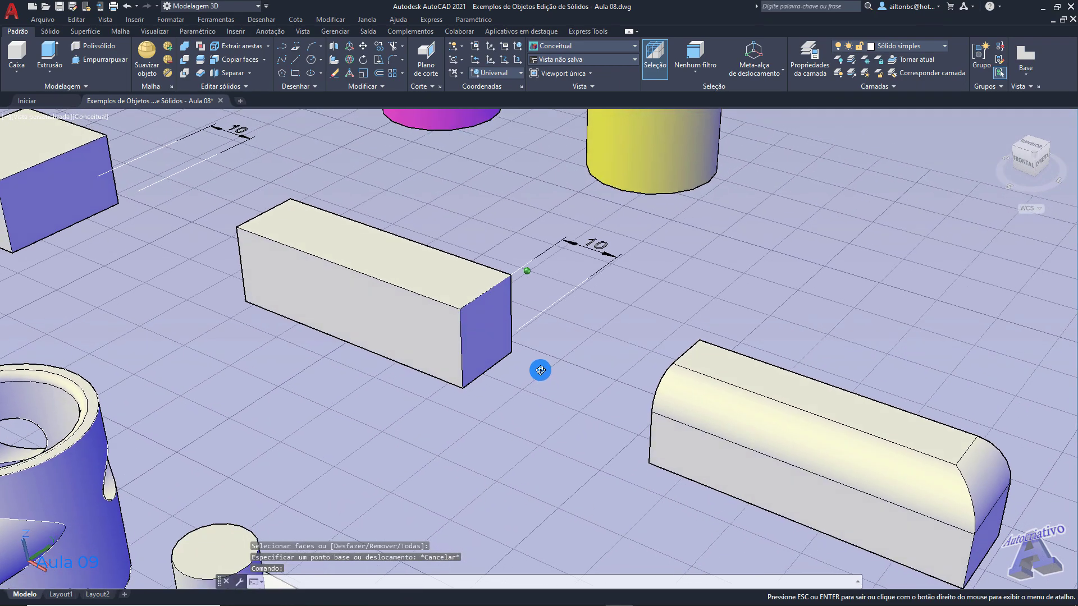
pyautogui.scroll(1, 535, 364)
pyautogui.press('Escape')
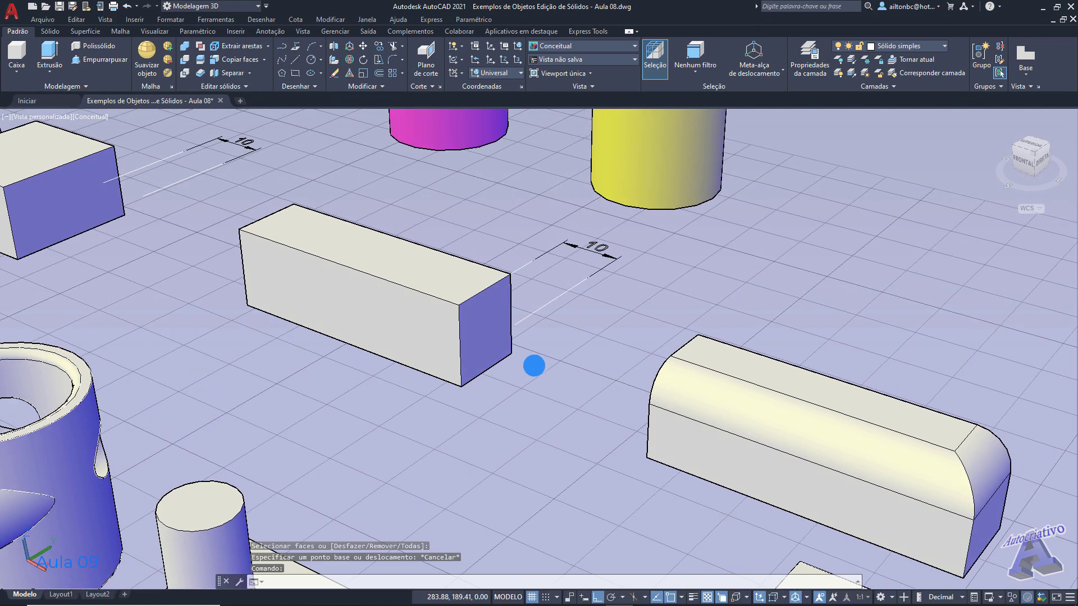
pyautogui.click(262, 59)
pyautogui.click(249, 144)
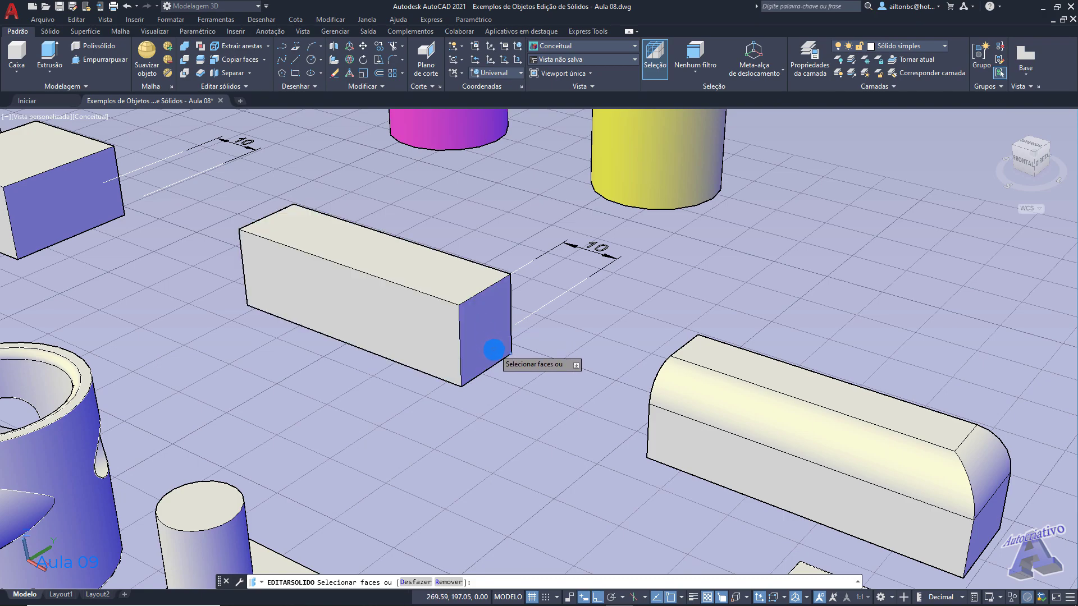
pyautogui.click(495, 350)
pyautogui.keyDown('shift'); pyautogui.moveTo(479, 318); pyautogui.dragTo(485, 352, button='middle'); pyautogui.keyUp('shift')
pyautogui.press('Return')
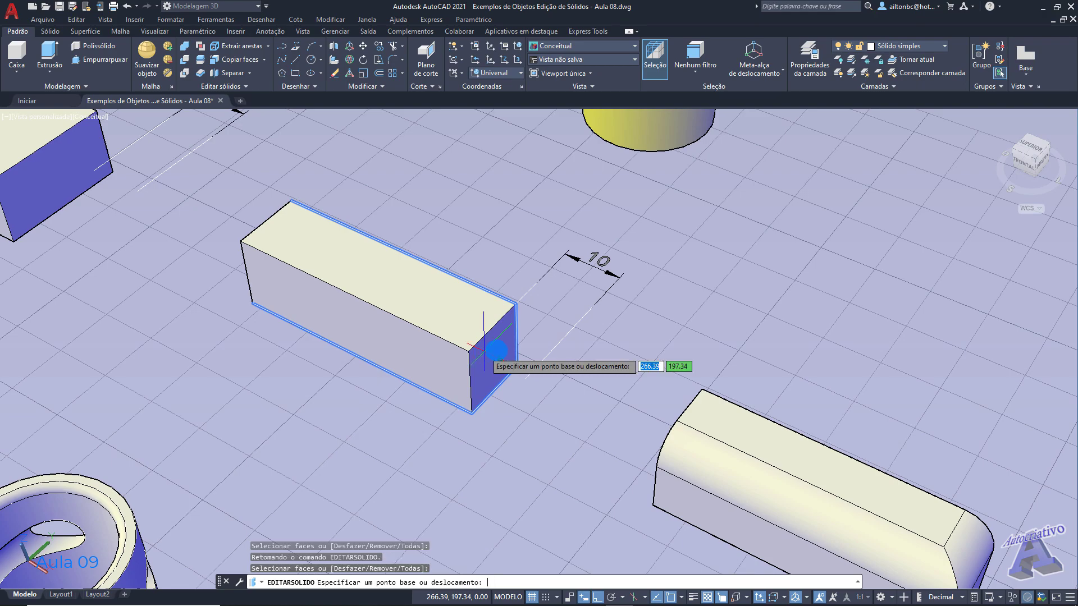
pyautogui.press('Escape')
pyautogui.click(698, 73)
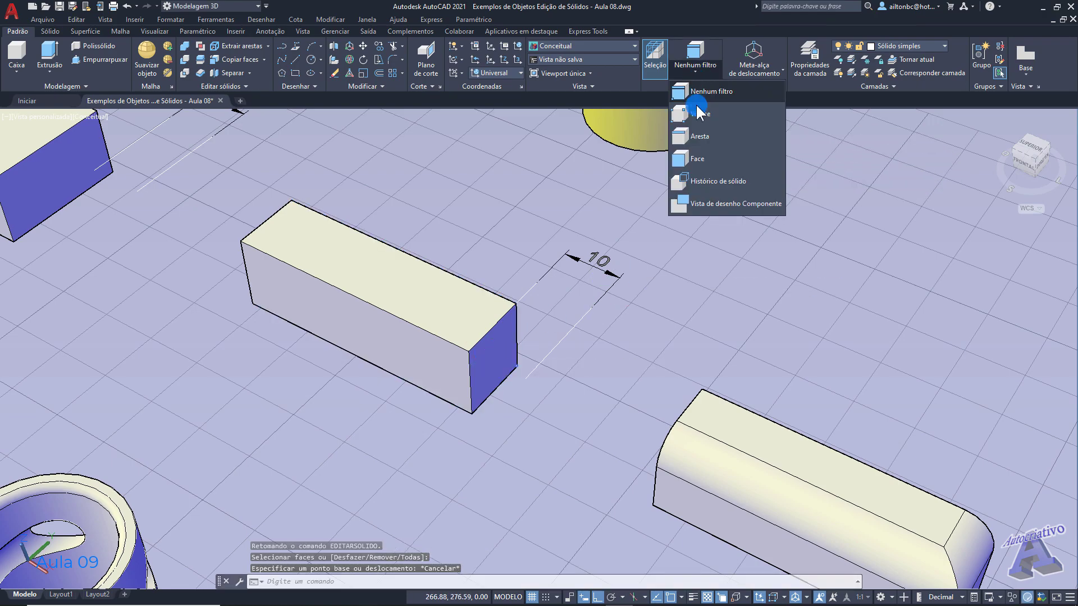
pyautogui.click(706, 93)
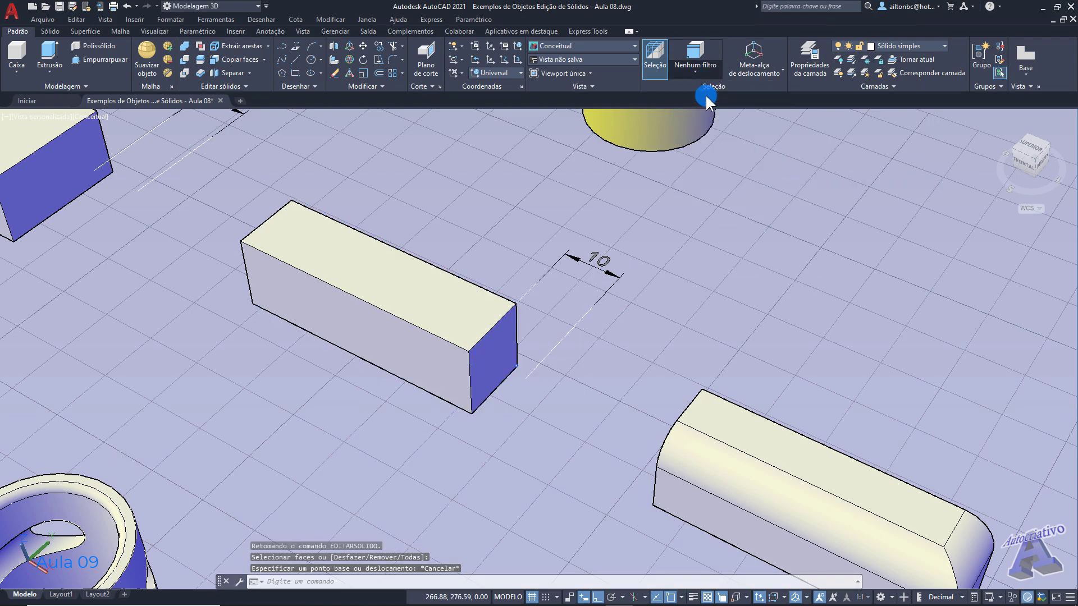
pyautogui.click(262, 59)
pyautogui.click(254, 153)
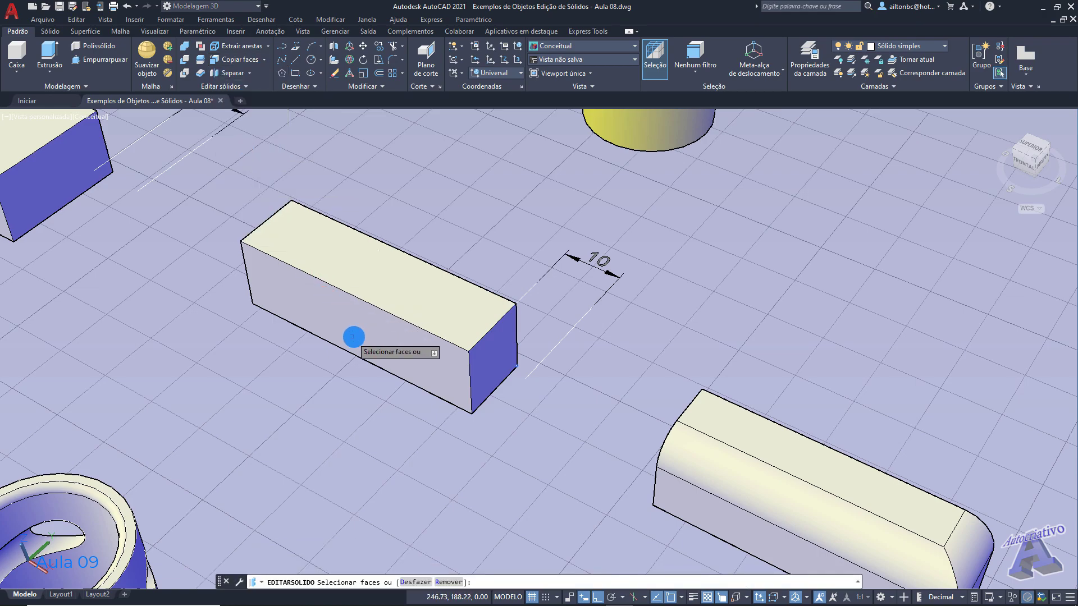
pyautogui.click(353, 338)
pyautogui.press('Escape')
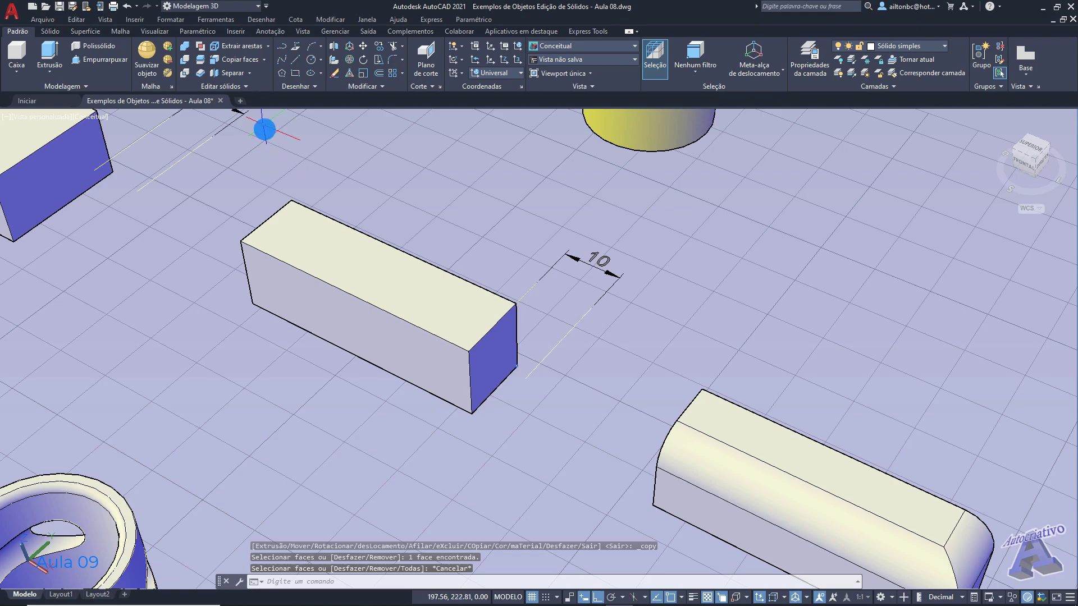
# Try to copy the rectangular bar's small end face at a displacement of 10, using a base point near its lower front corner
pyautogui.click(264, 59)
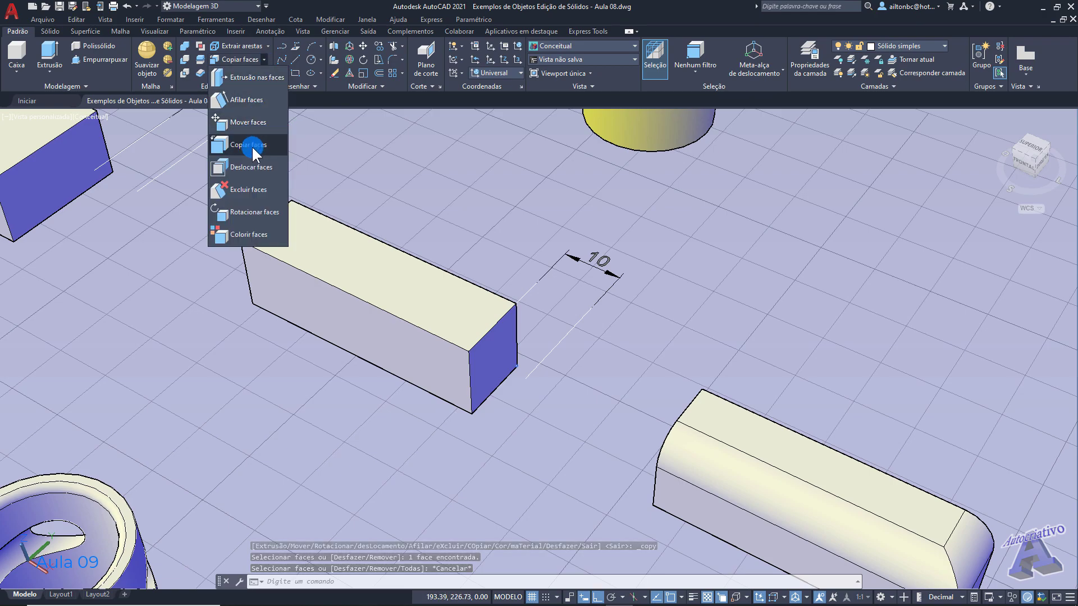
pyautogui.click(252, 146)
pyautogui.click(488, 359)
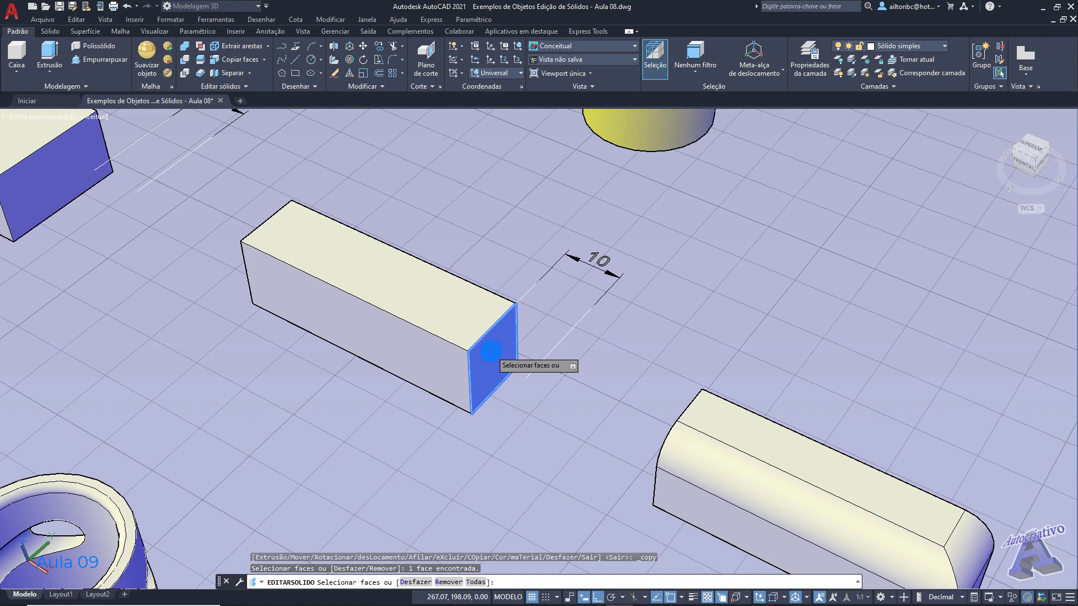
pyautogui.press('Return')
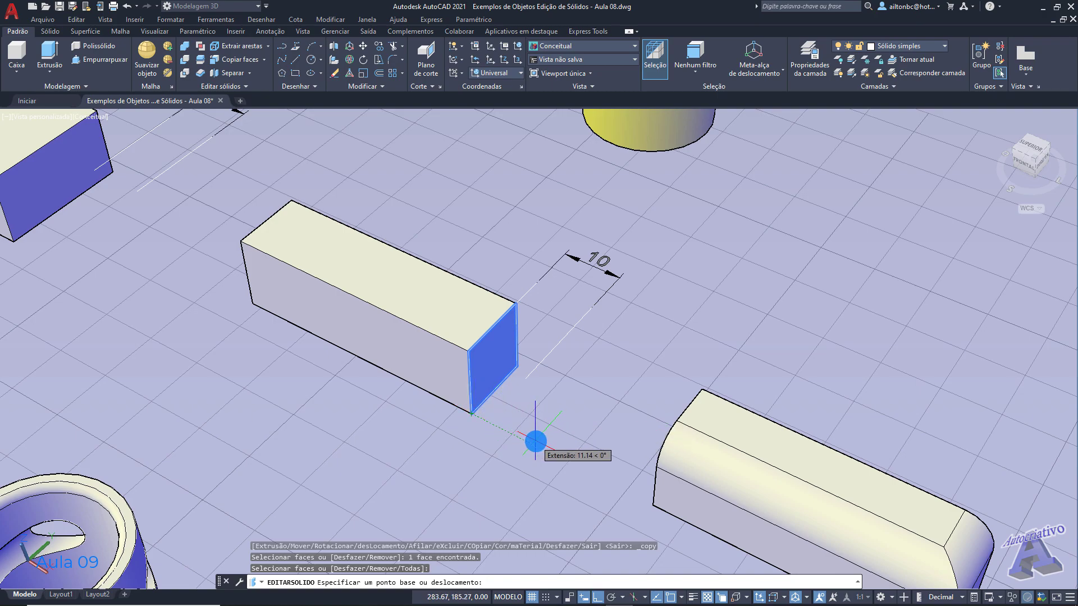
pyautogui.click(473, 419)
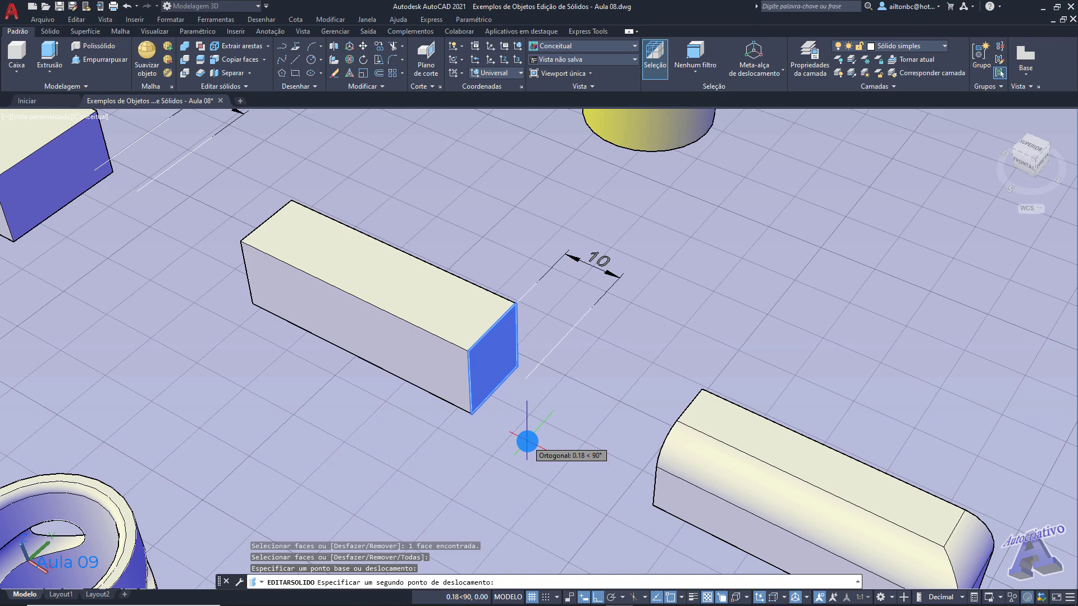
pyautogui.write('10')
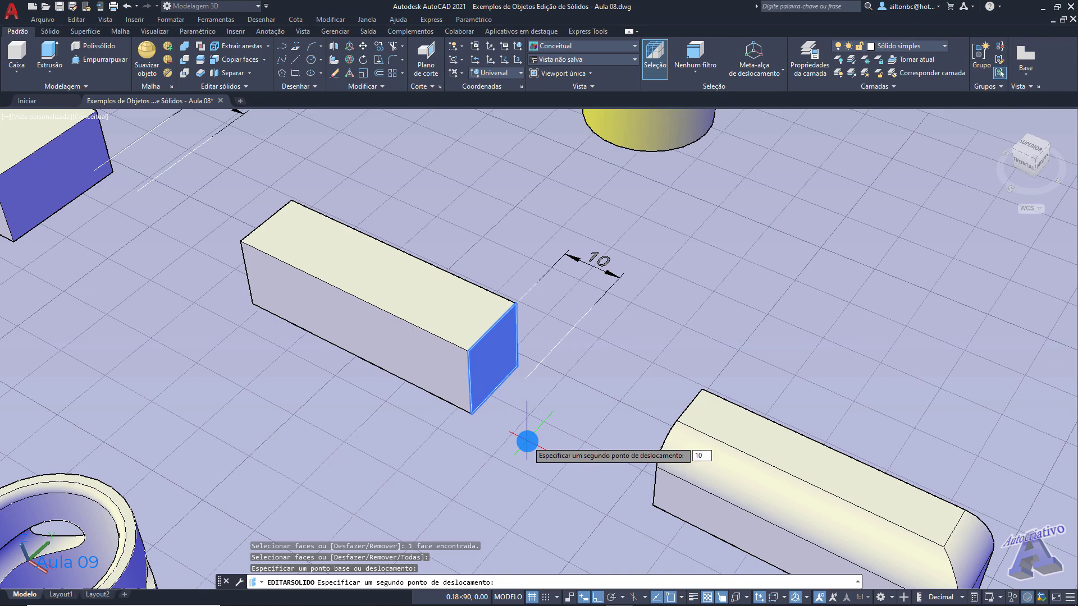
pyautogui.press('Return')
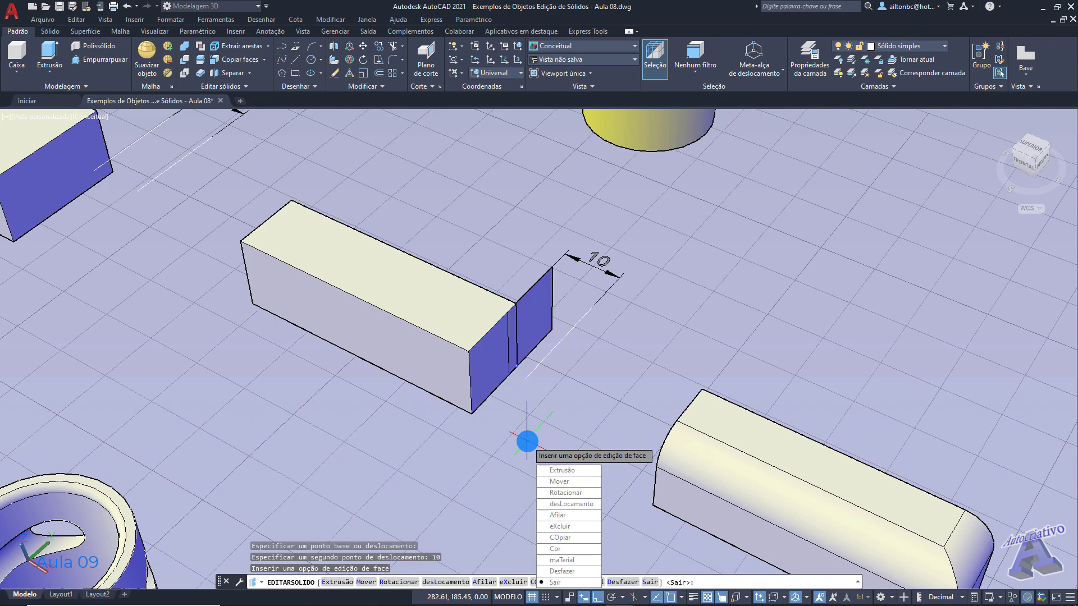
pyautogui.press('Return')
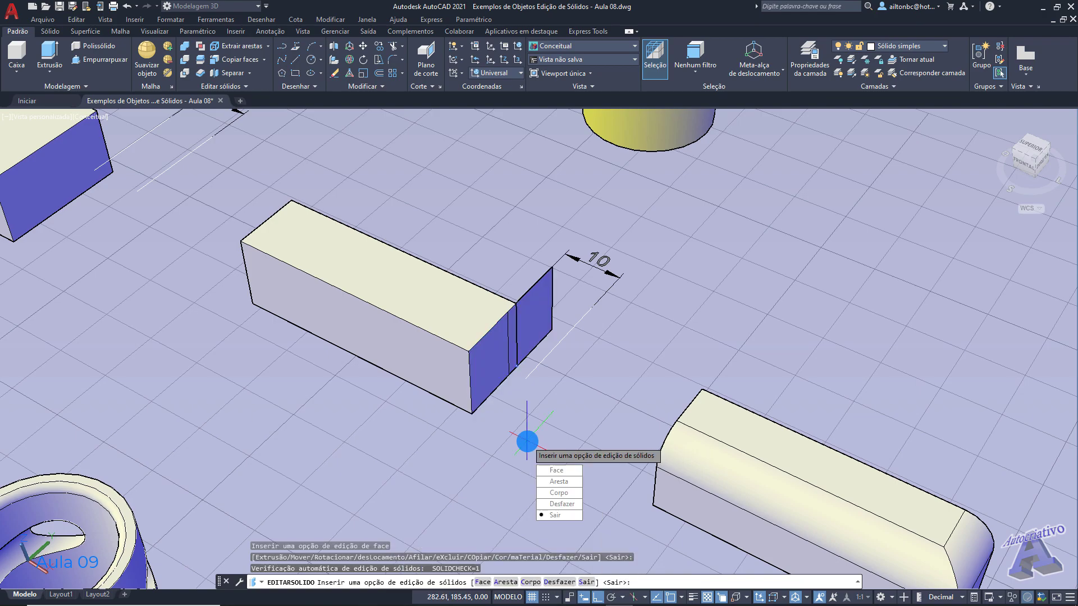
pyautogui.keyDown('shift'); pyautogui.moveTo(528, 337); pyautogui.dragTo(515, 314, button='middle'); pyautogui.keyUp('shift')
pyautogui.press('Return')
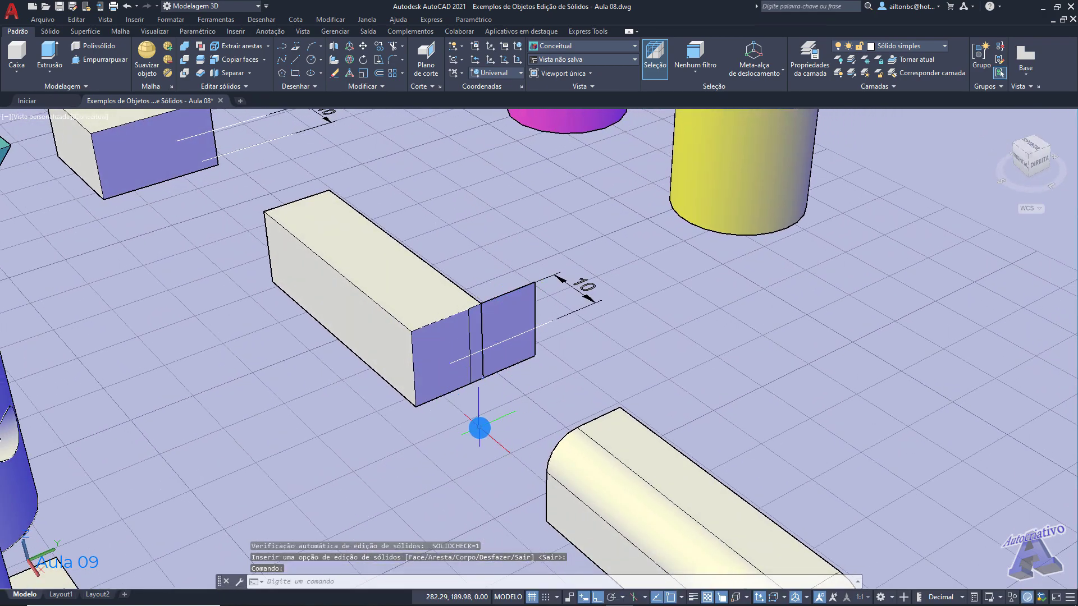
# Undo the copy of the bar's end face
pyautogui.hotkey('ctrl', 'z')
pyautogui.hotkey('ctrl', 'z')
pyautogui.hotkey('ctrl', 'z')
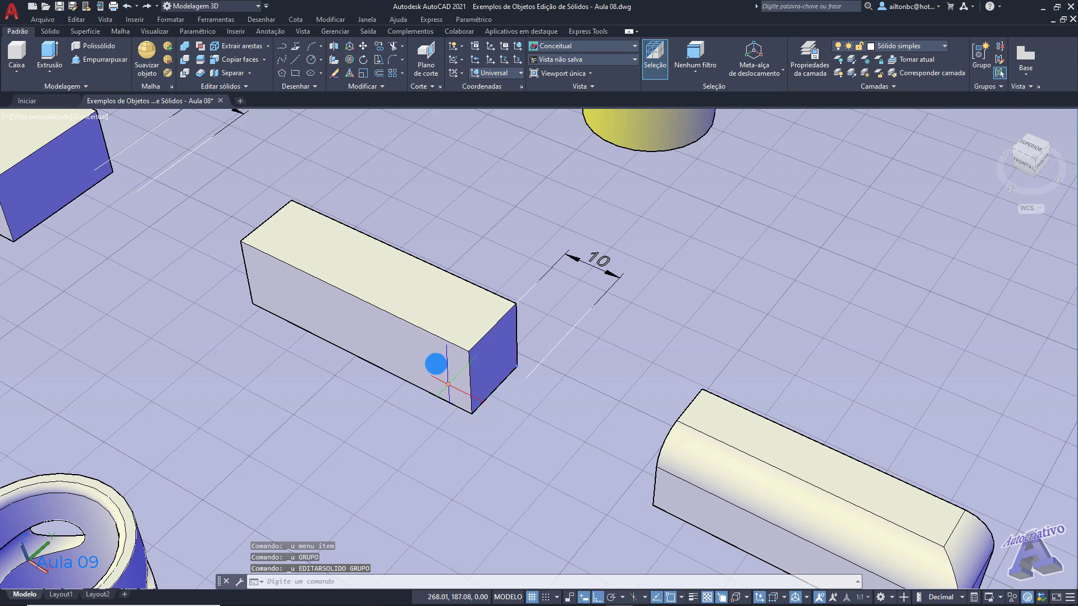
# Copy the rectangular bar's small end face 10 units outward along the bar's length, using its lower front corner as base point
pyautogui.click(251, 58)
pyautogui.click(488, 357)
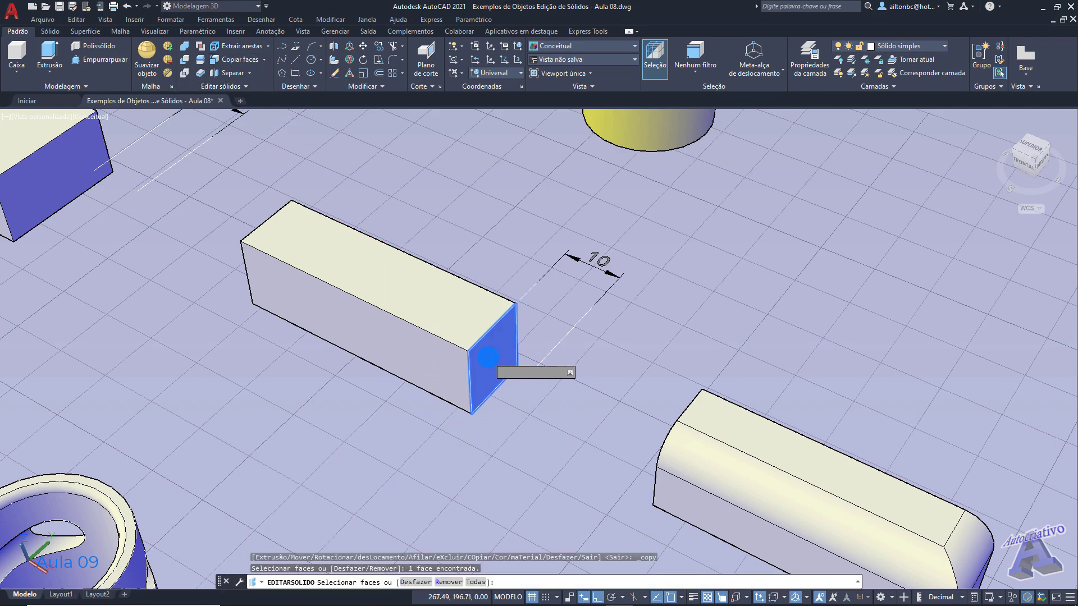
pyautogui.press('Return')
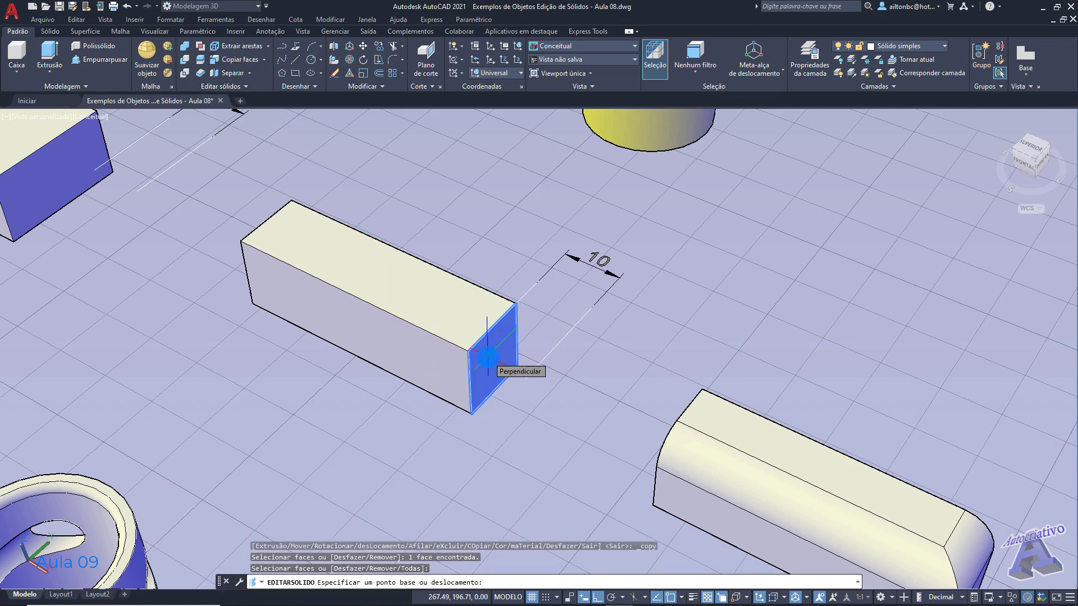
pyautogui.click(471, 413)
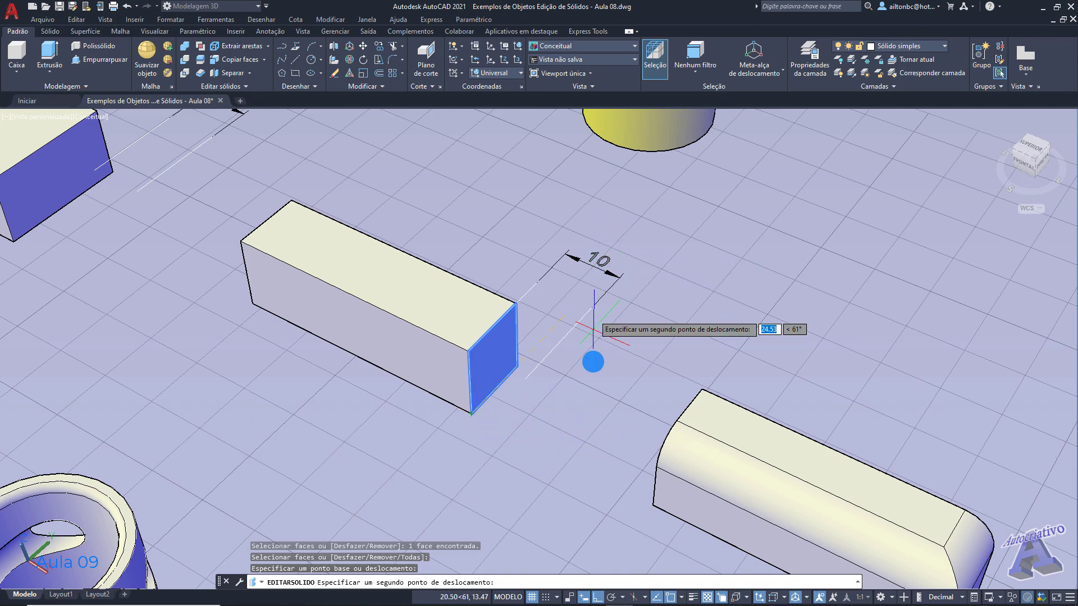
pyautogui.write('1')
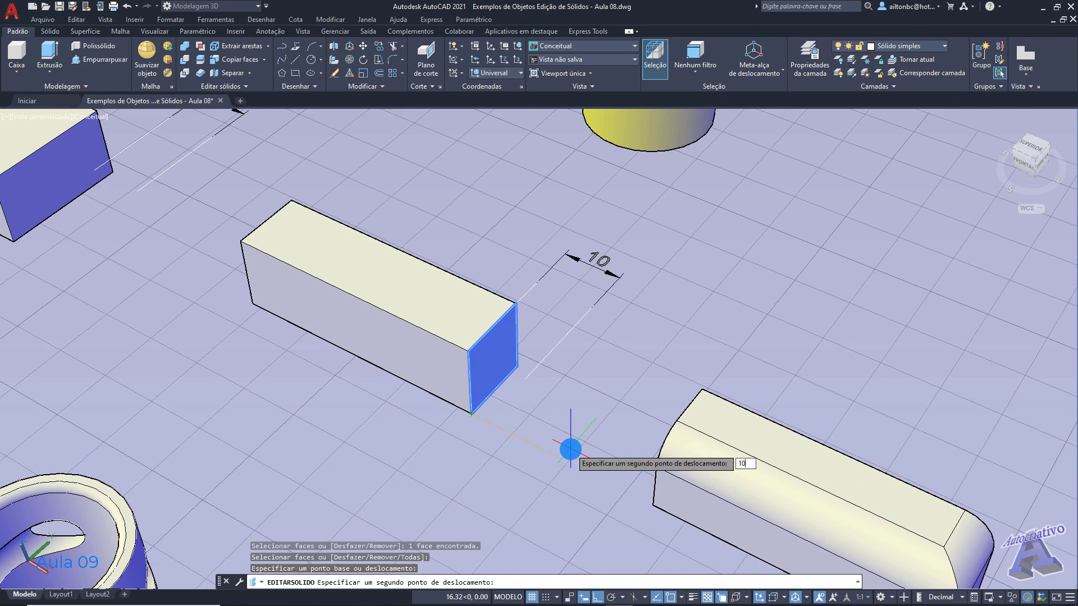
pyautogui.write('0')
pyautogui.press('Return')
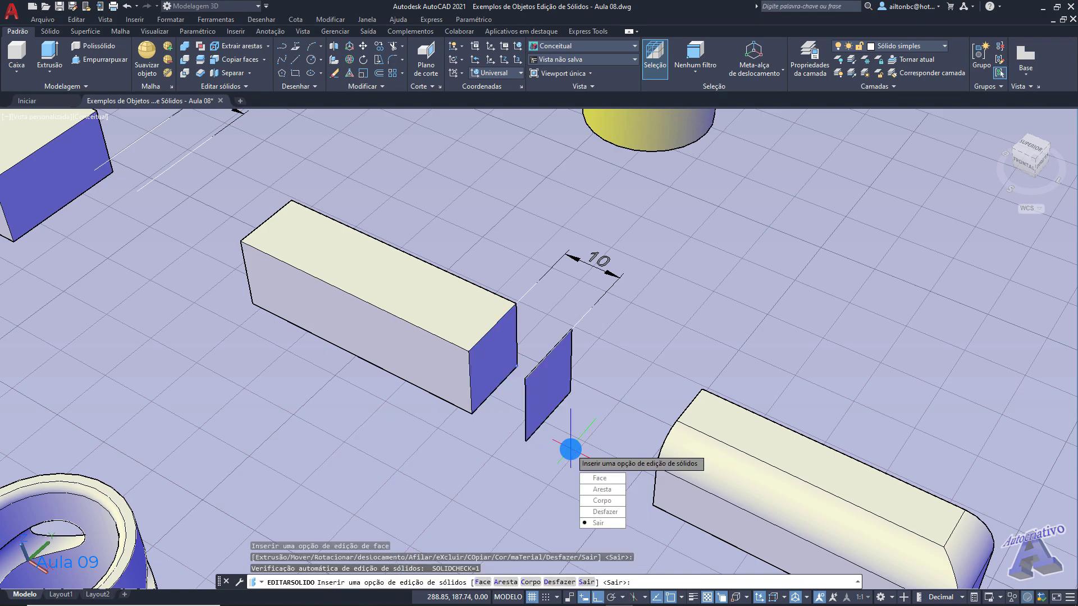
pyautogui.press('Return')
pyautogui.keyDown('shift'); pyautogui.moveTo(575, 402); pyautogui.dragTo(570, 365, button='middle'); pyautogui.keyUp('shift')
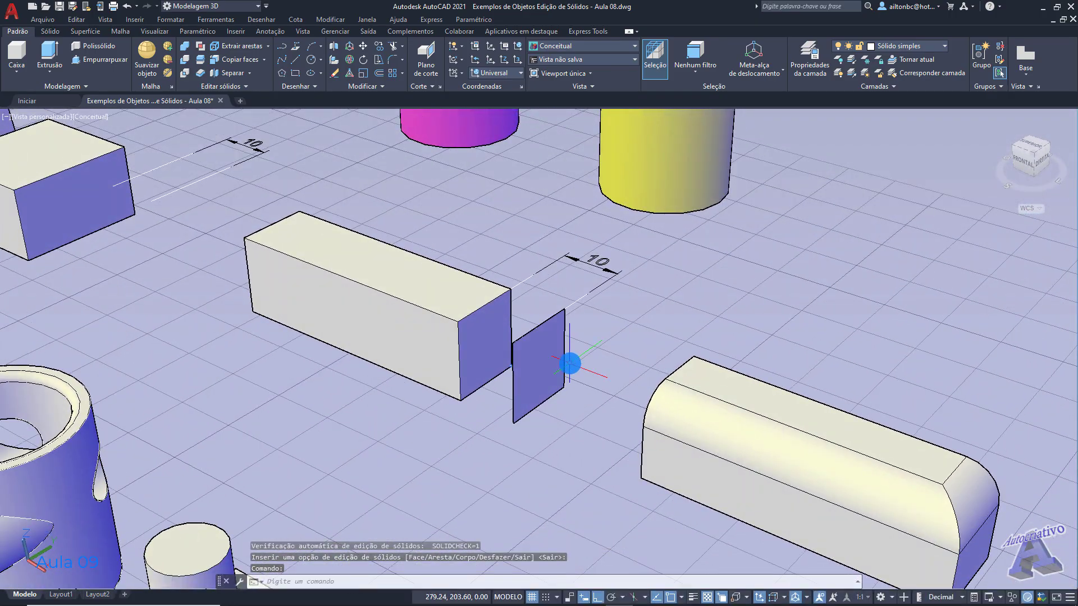
# Copy the top face of the block with the cylindrical post straight upward, using its lower front corner as base point
pyautogui.scroll(-3, 464, 311)
pyautogui.moveTo(553, 409); pyautogui.dragTo(527, 373, button='middle')
pyautogui.scroll(2, 472, 251)
pyautogui.scroll(-5, 524, 376)
pyautogui.moveTo(552, 486); pyautogui.dragTo(578, 337, button='middle')
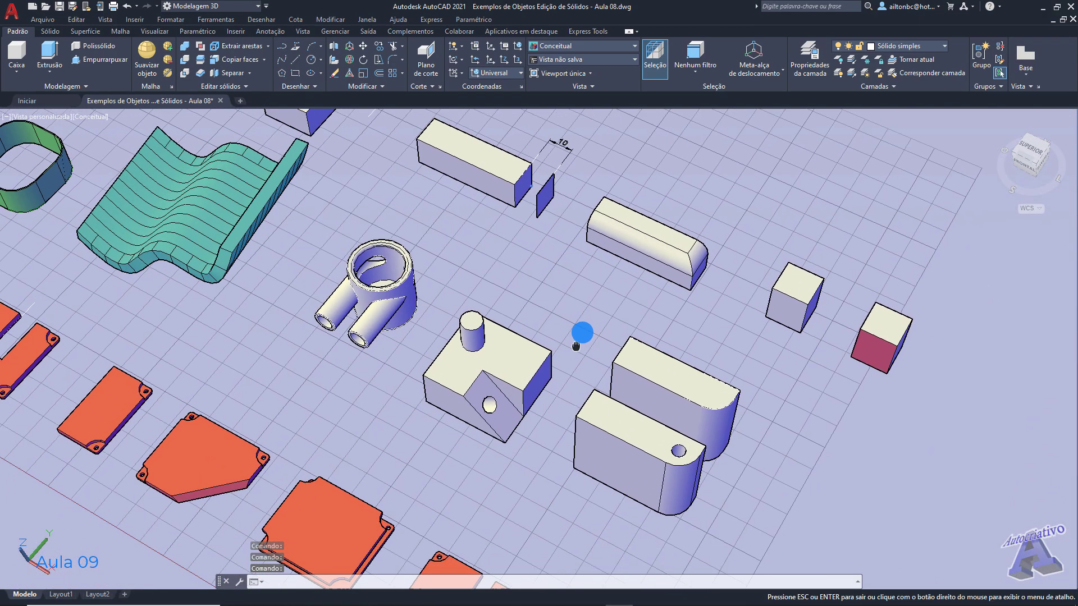
pyautogui.scroll(5, 561, 334)
pyautogui.moveTo(503, 337); pyautogui.dragTo(544, 354, button='middle')
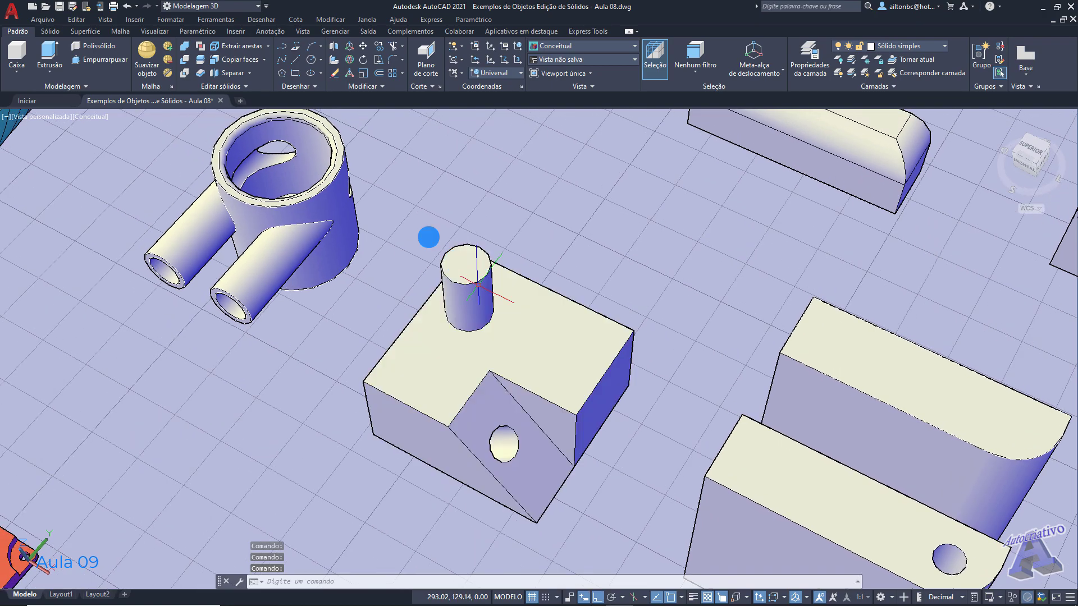
pyautogui.click(243, 61)
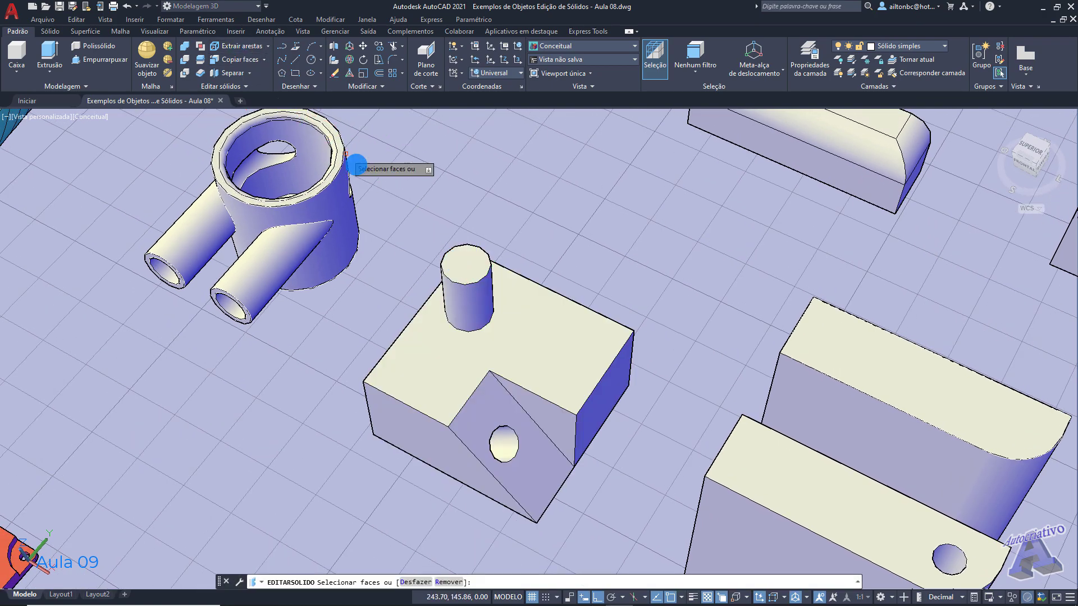
pyautogui.click(525, 339)
pyautogui.press('Return')
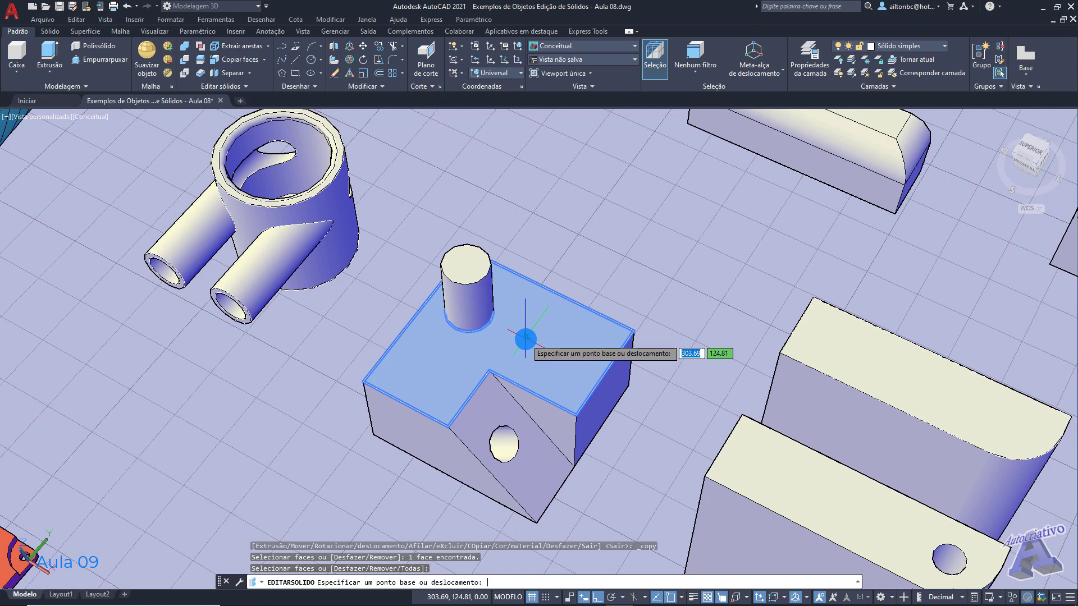
pyautogui.click(576, 413)
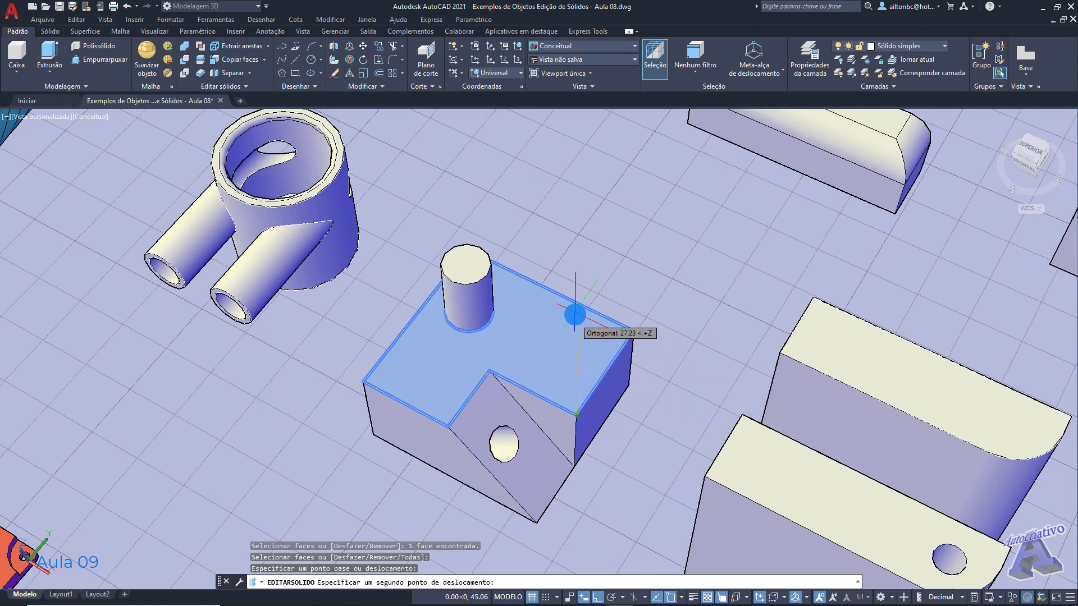
pyautogui.click(581, 253)
pyautogui.press('Return')
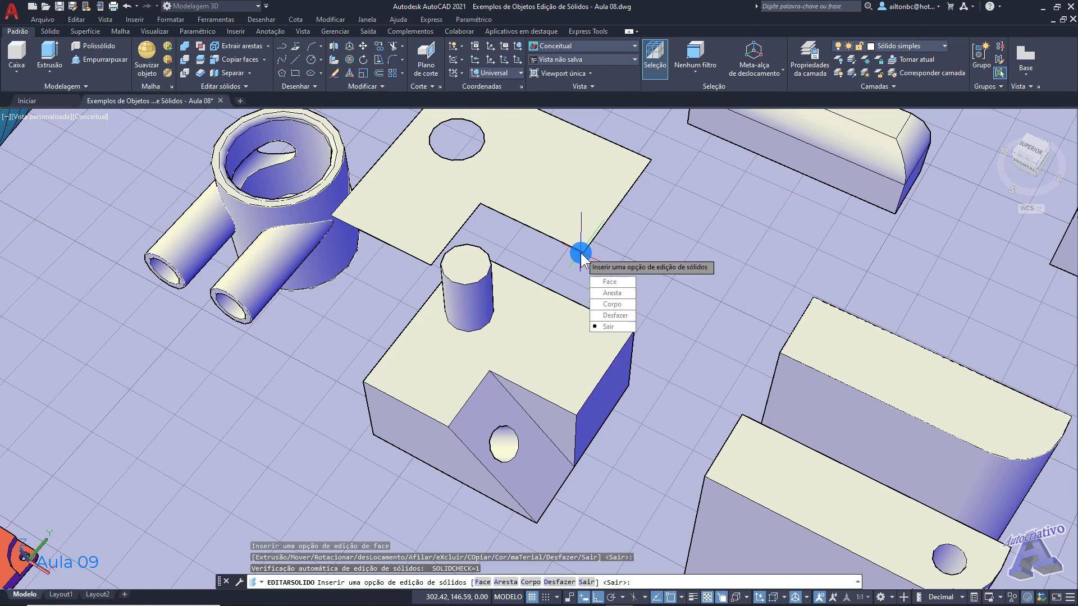
# Extrude the copied L-shaped face downward by about 47 units
pyautogui.moveTo(596, 251); pyautogui.dragTo(557, 341, button='middle')
pyautogui.keyDown('shift'); pyautogui.moveTo(558, 341); pyautogui.dragTo(631, 385, button='middle'); pyautogui.keyUp('shift')
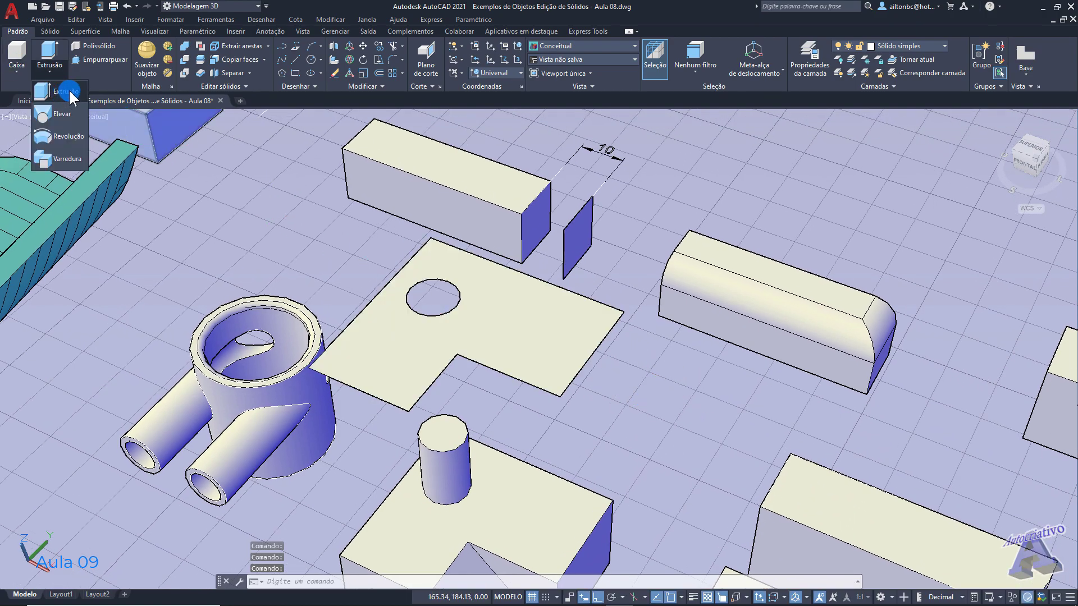
pyautogui.click(68, 90)
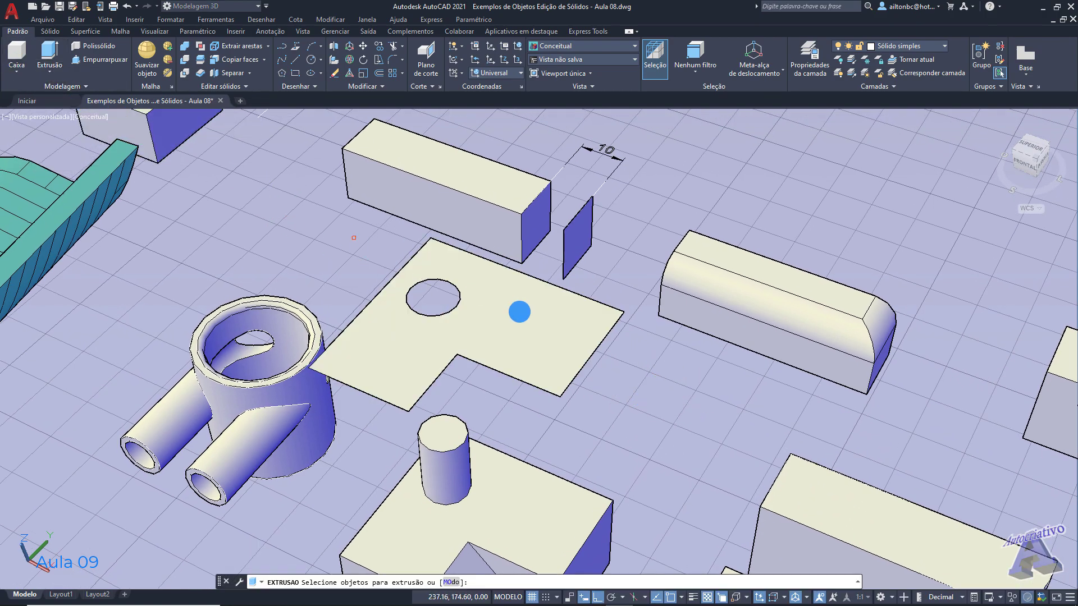
pyautogui.click(560, 325)
pyautogui.press('Return')
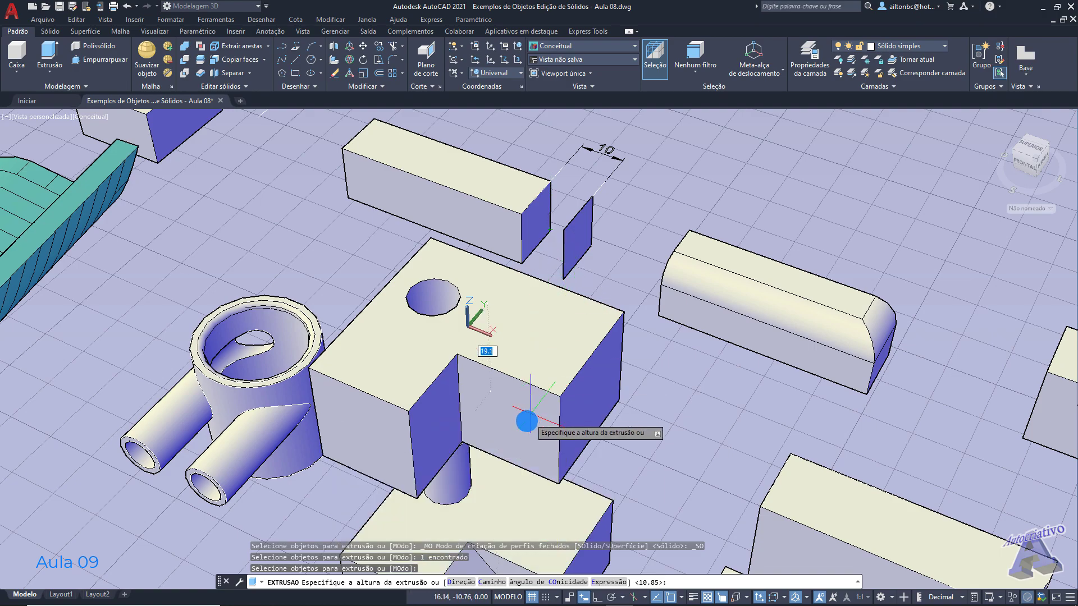
pyautogui.keyDown('shift'); pyautogui.moveTo(508, 218); pyautogui.dragTo(513, 240, button='middle'); pyautogui.keyUp('shift')
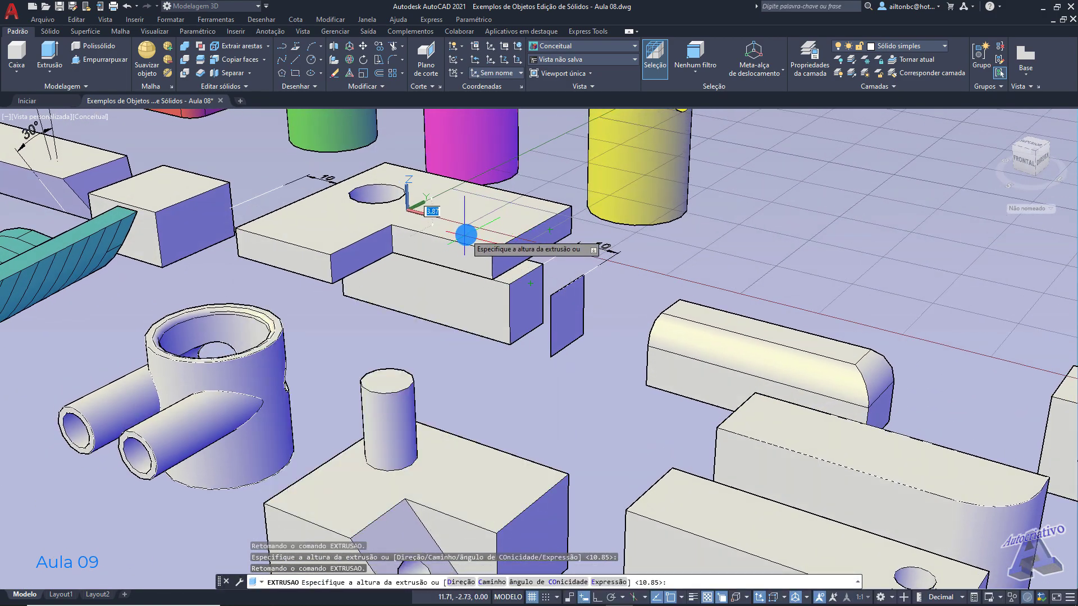
pyautogui.click(479, 253)
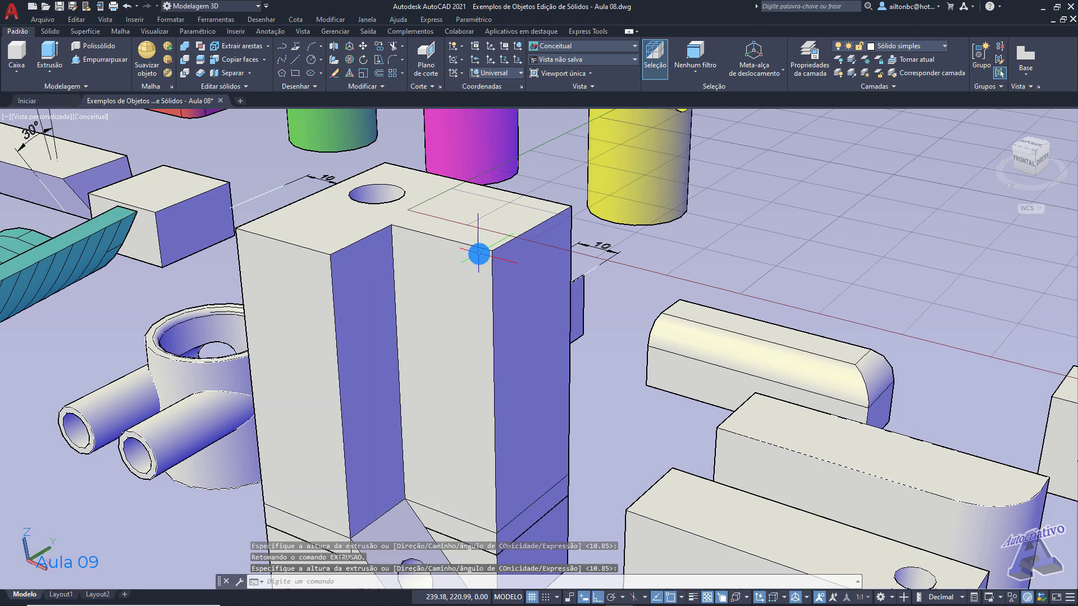
# Undo the downward extrusion and set the coordinate system to World
pyautogui.hotkey('ctrl', 'z')
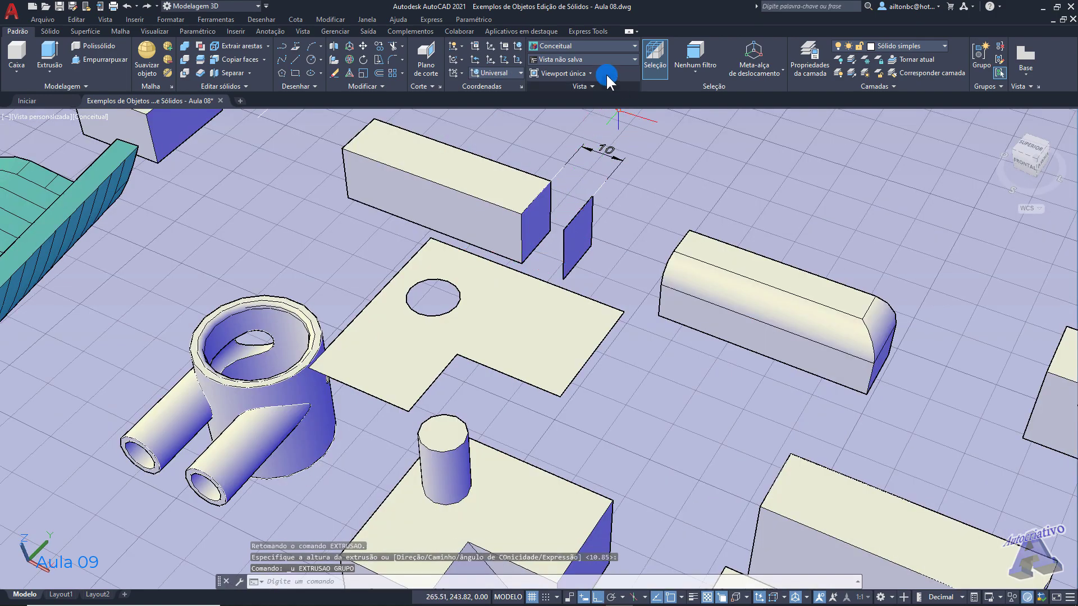
pyautogui.click(519, 44)
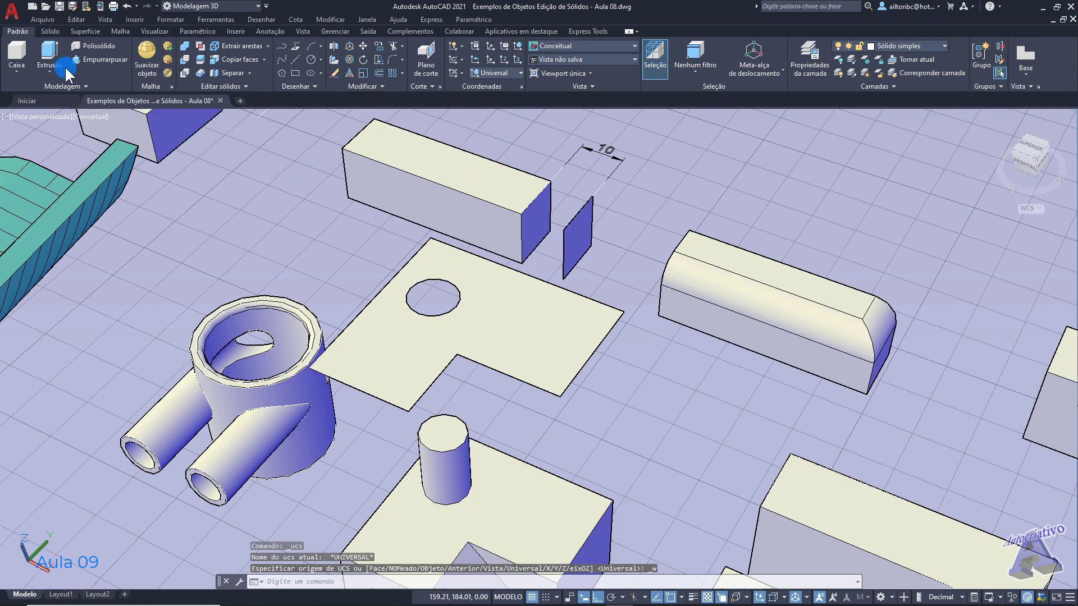
# Extrude the copied L-shaped face a short distance upward into a thin slab
pyautogui.click(50, 52)
pyautogui.click(492, 318)
pyautogui.press('Return')
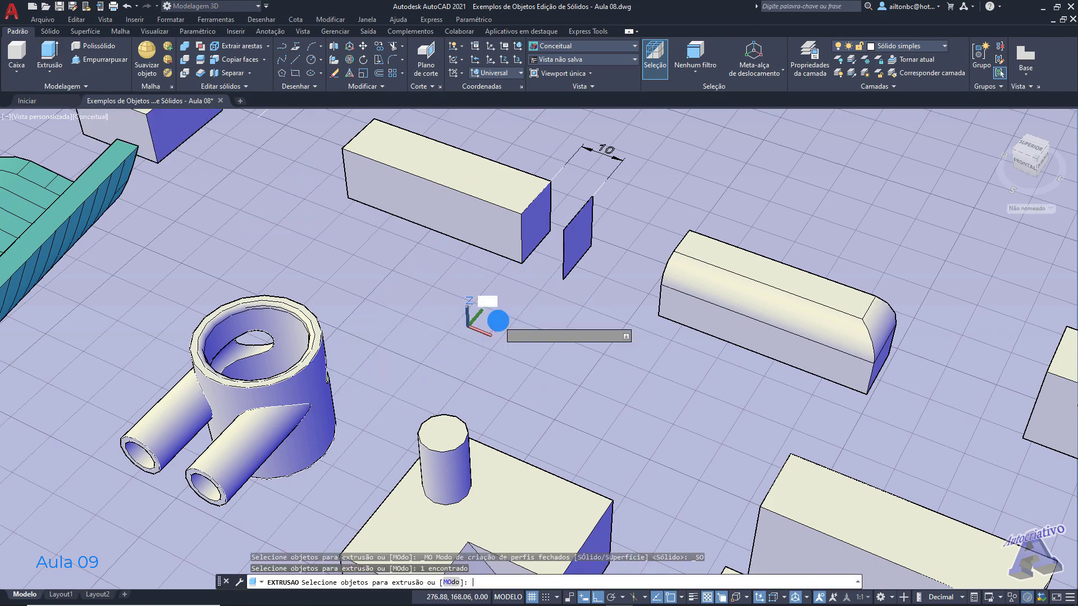
pyautogui.click(495, 292)
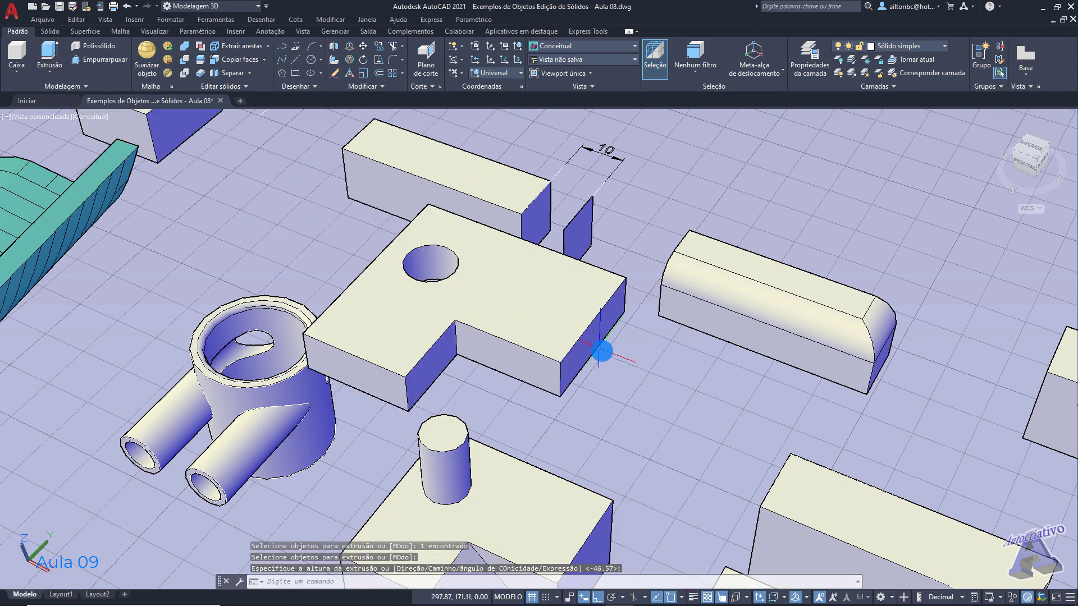
pyautogui.press('Return')
pyautogui.press('Escape')
# Delete the slab extruded from the copied face
pyautogui.keyDown('shift'); pyautogui.moveTo(630, 369); pyautogui.dragTo(630, 401, button='middle'); pyautogui.keyUp('shift')
pyautogui.moveTo(681, 378); pyautogui.dragTo(375, 406, button='middle')
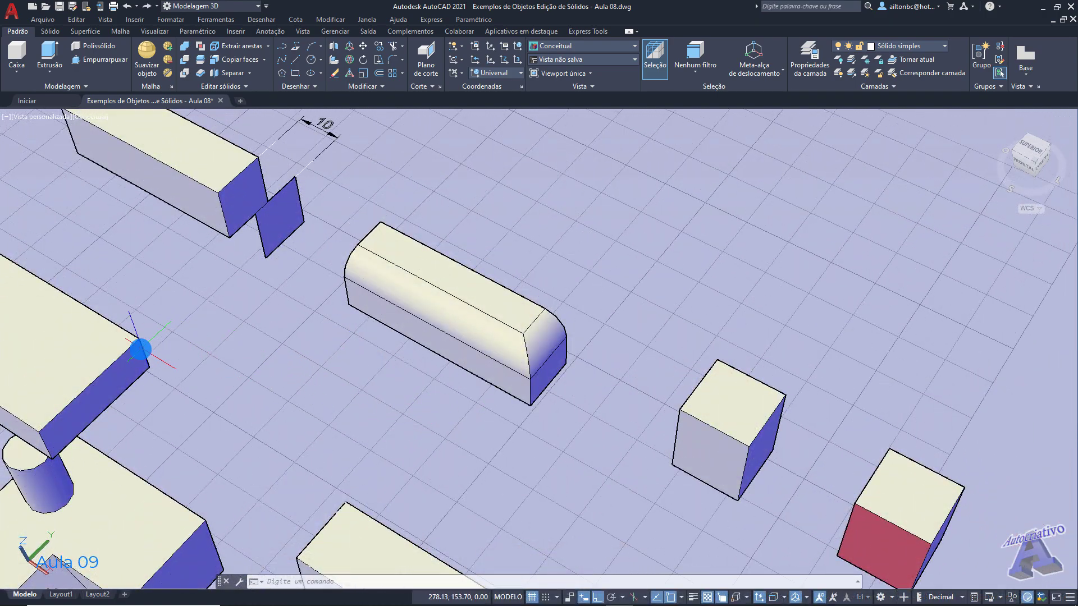
pyautogui.click(130, 351)
pyautogui.press('Delete')
# Offset the flat end face of the rounded bar outward with Deslocar faces
pyautogui.keyDown('shift'); pyautogui.moveTo(336, 420); pyautogui.dragTo(440, 387, button='middle'); pyautogui.keyUp('shift')
pyautogui.scroll(3, 439, 356)
pyautogui.moveTo(396, 348); pyautogui.dragTo(554, 354, button='middle')
pyautogui.click(542, 357)
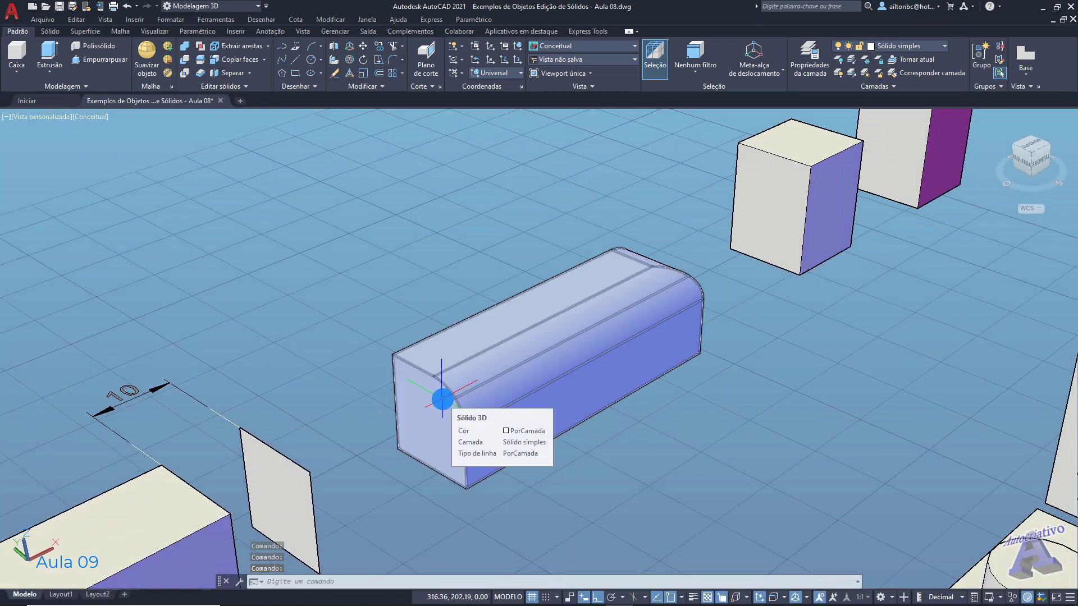
pyautogui.press('Escape')
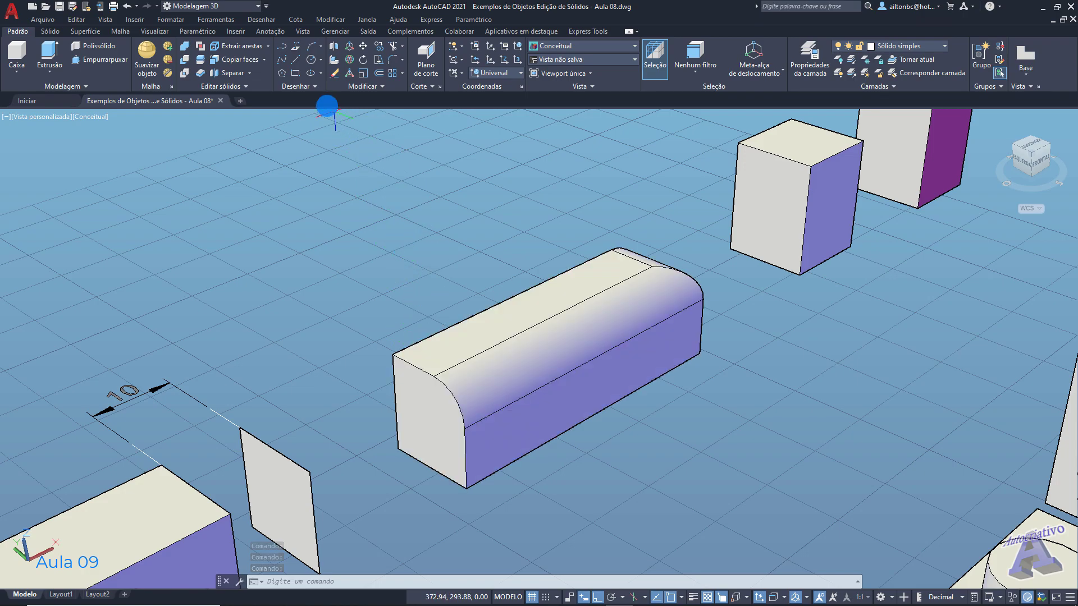
pyautogui.click(263, 59)
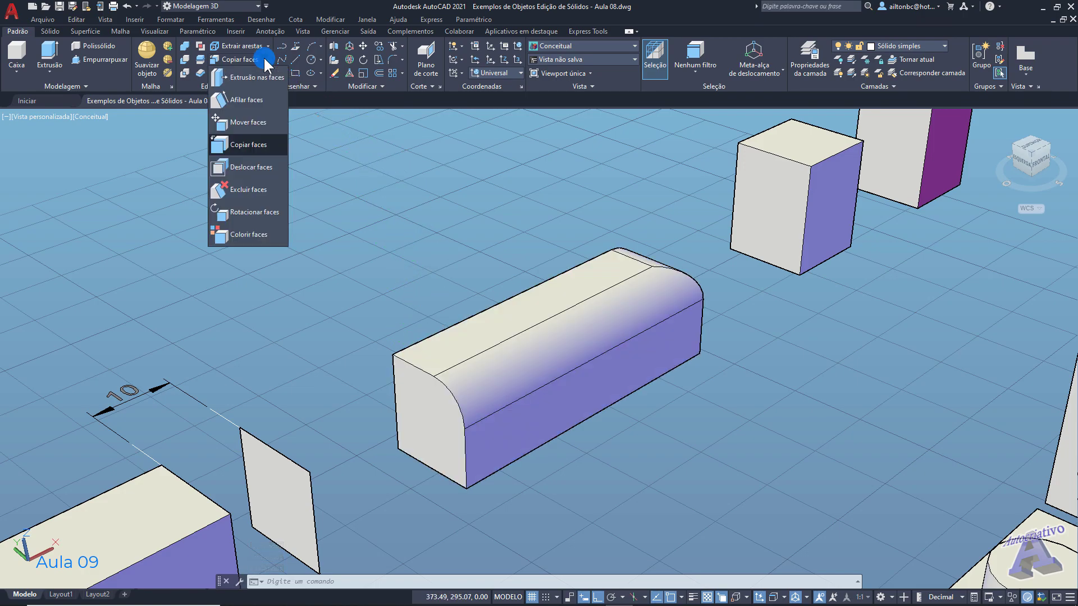
pyautogui.click(252, 167)
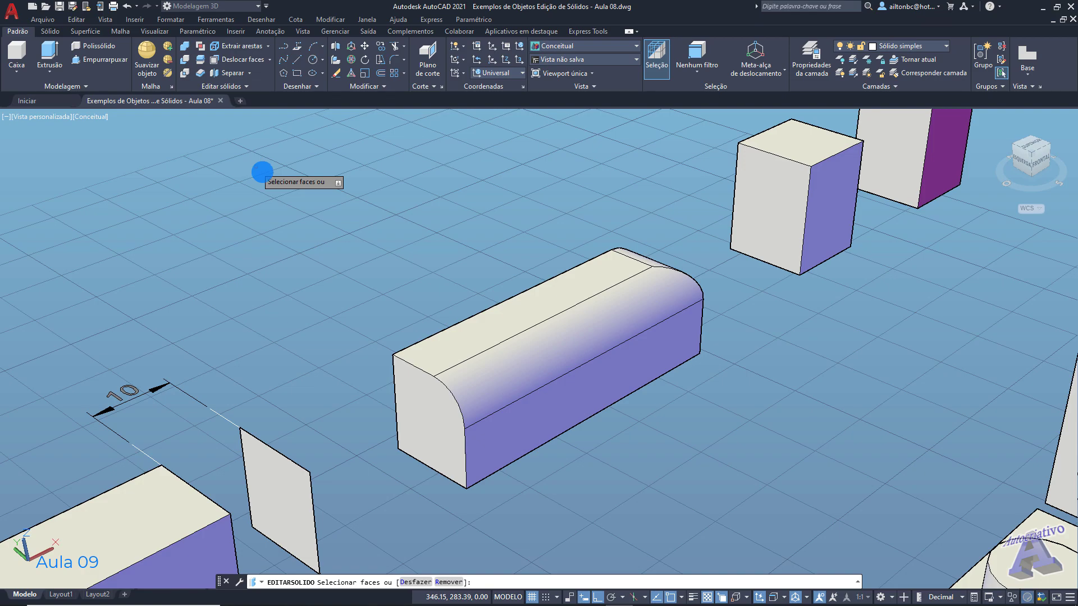
pyautogui.click(424, 400)
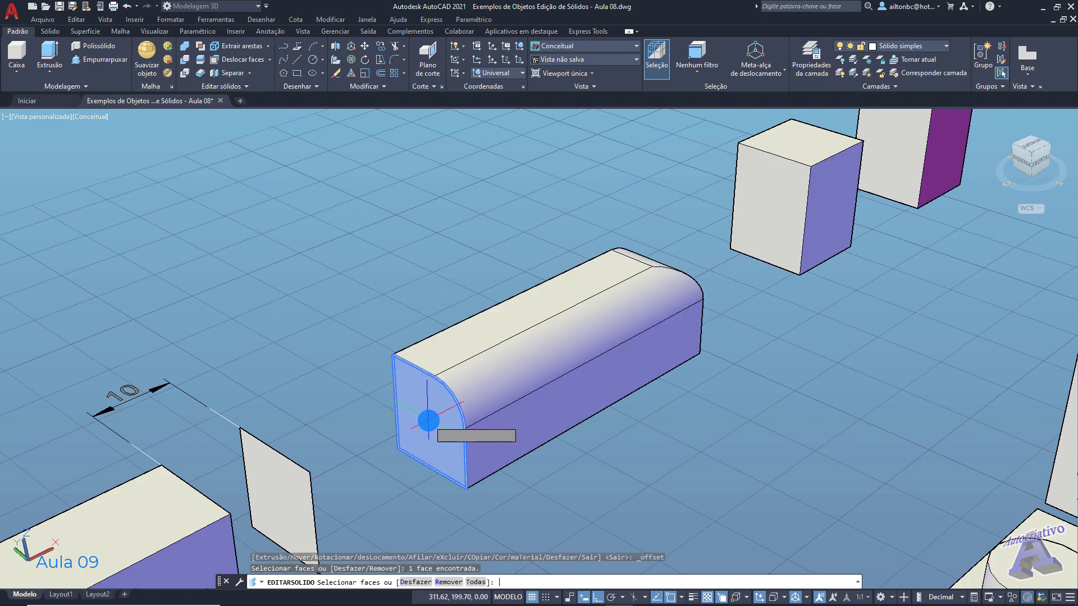
pyautogui.press('Return')
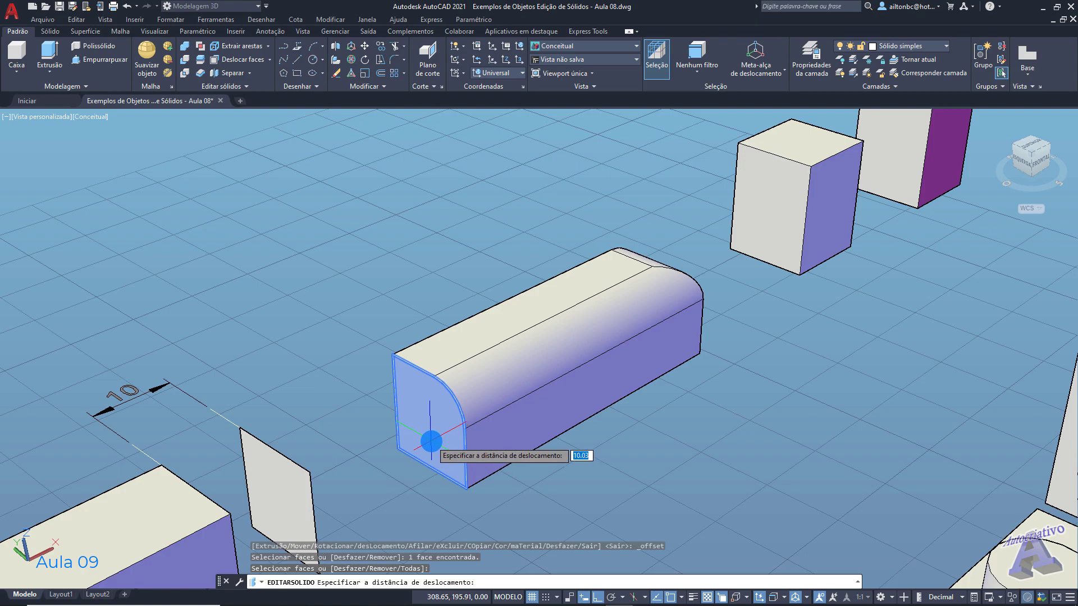
pyautogui.press('Return')
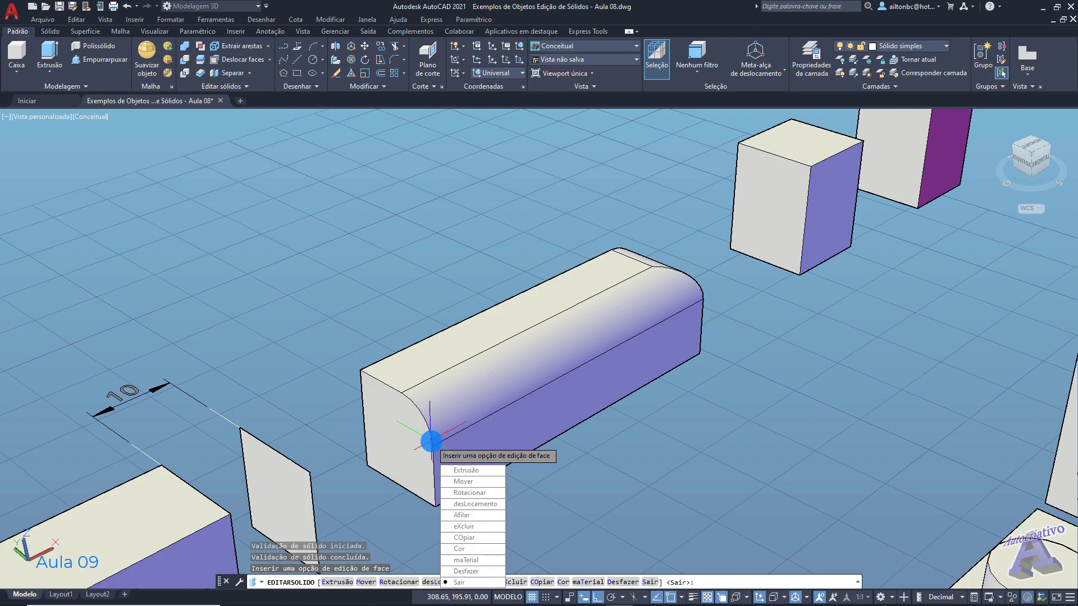
pyautogui.press('Return')
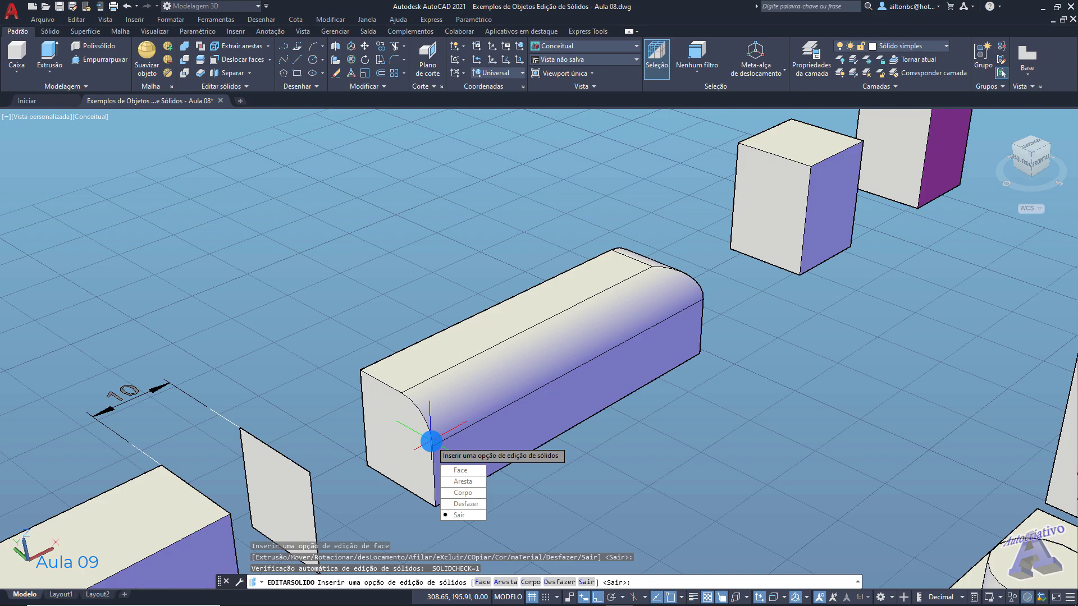
pyautogui.press('Return')
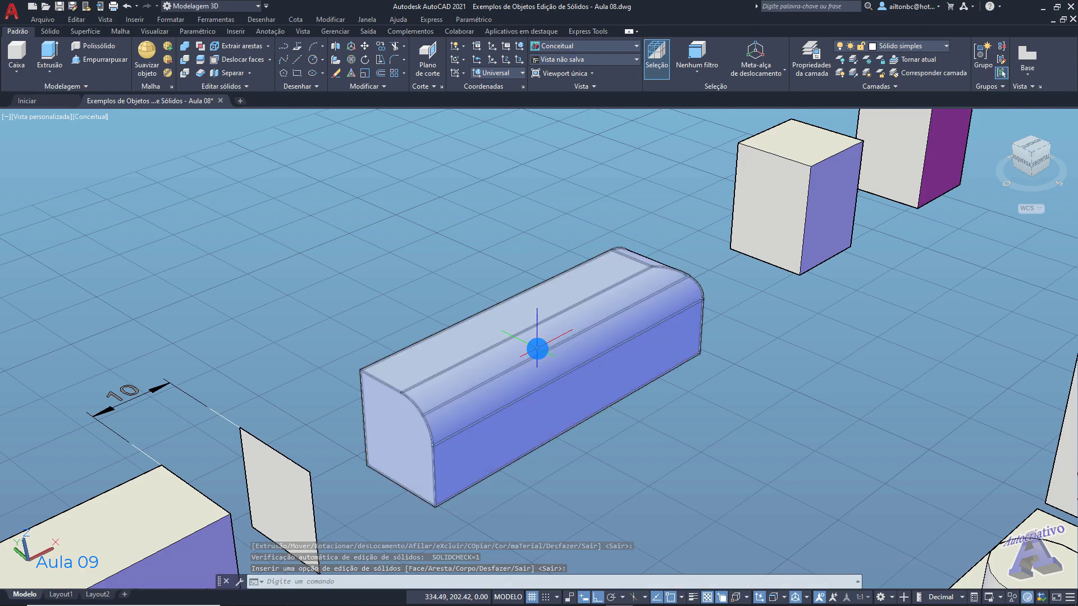
# Undo the outward face offset and offset the rounded bar's flat end face by -8 instead
pyautogui.hotkey('ctrl', 'z')
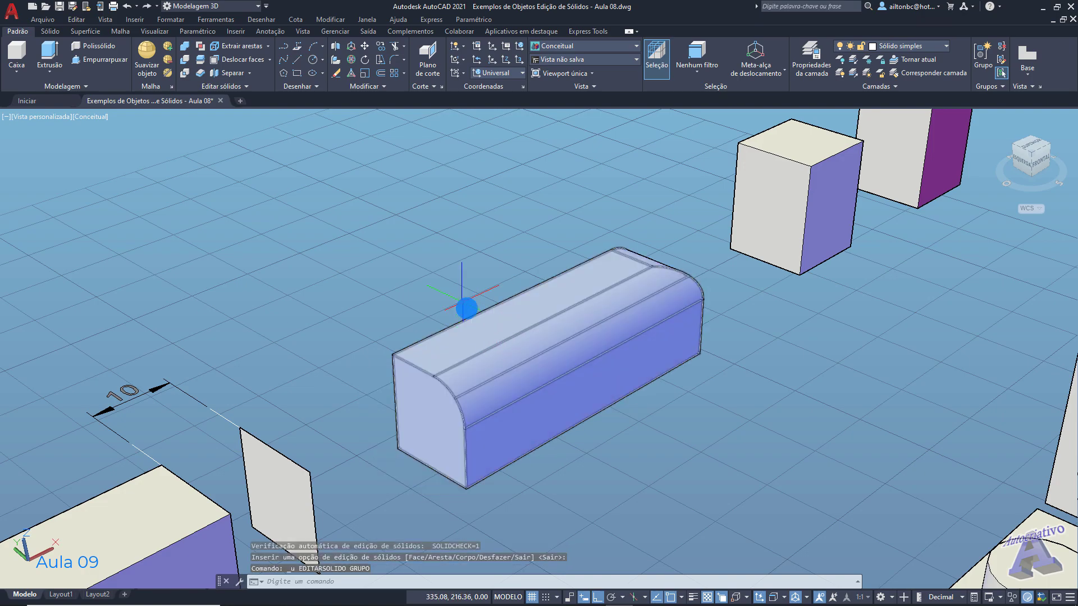
pyautogui.click(238, 59)
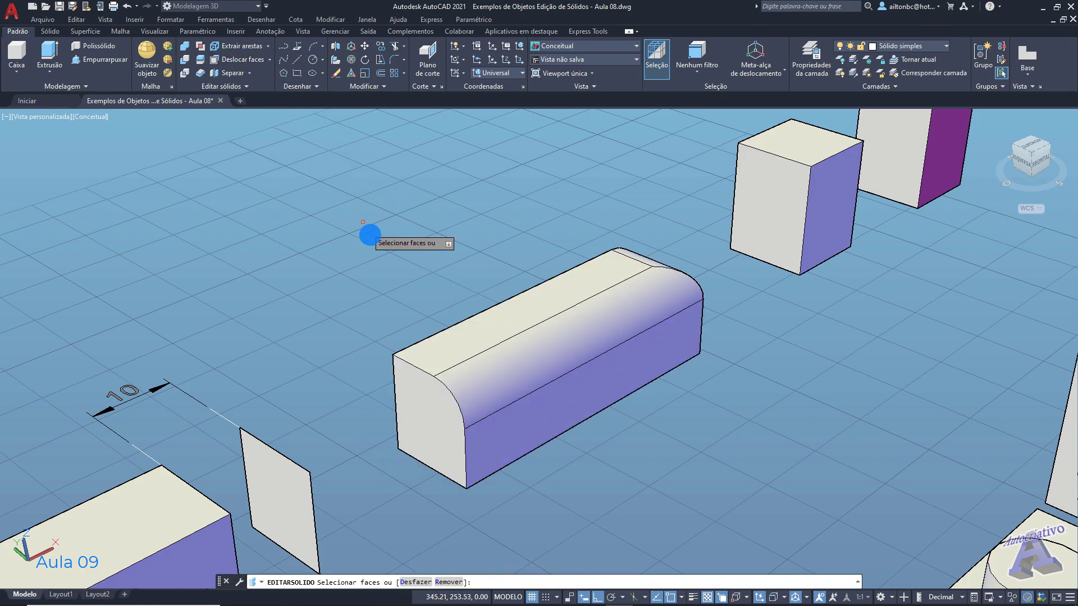
pyautogui.click(430, 406)
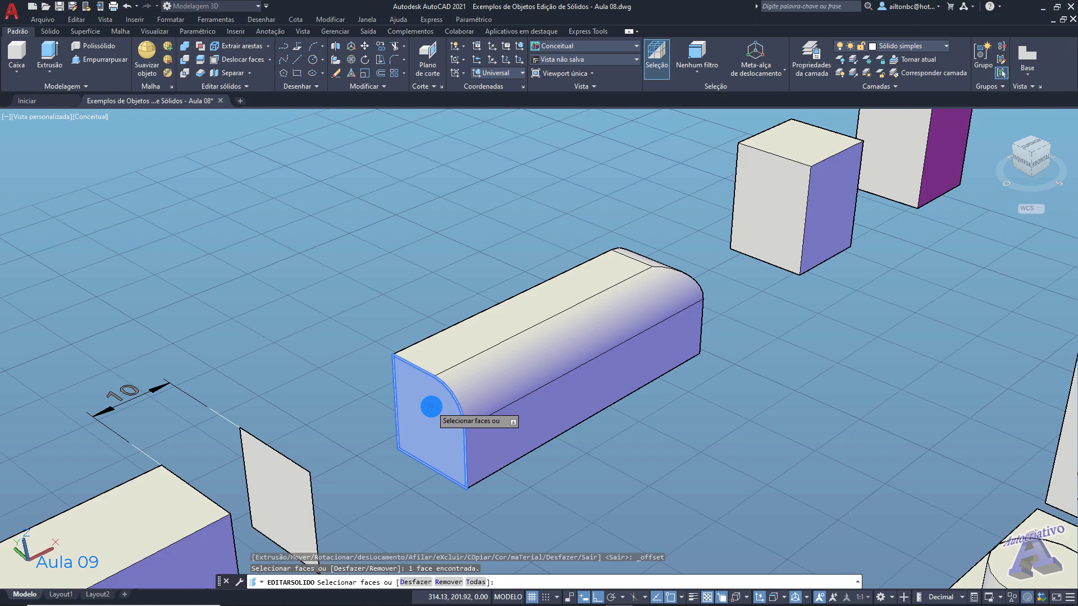
pyautogui.press('Return')
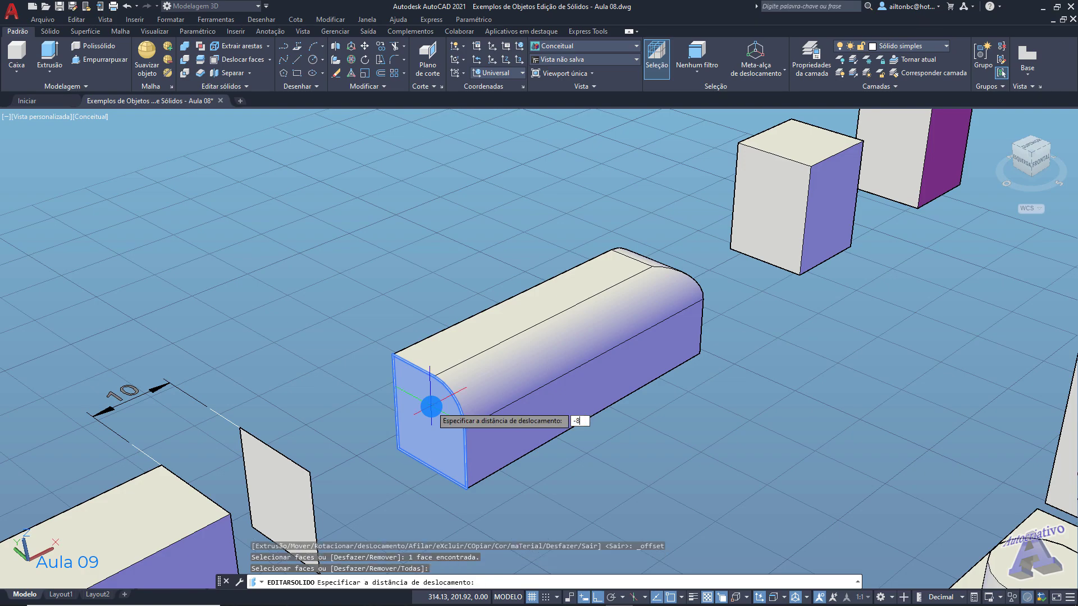
pyautogui.press('Return')
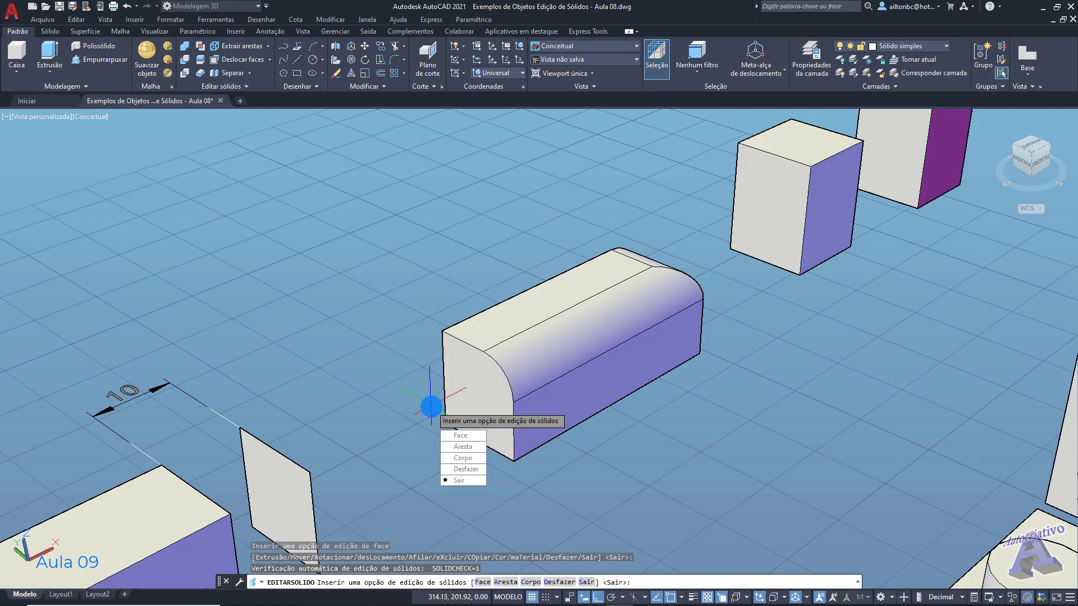
pyautogui.press('Return')
pyautogui.press('Return')
pyautogui.keyDown('shift'); pyautogui.moveTo(522, 358); pyautogui.dragTo(272, 332, button='middle'); pyautogui.keyUp('shift')
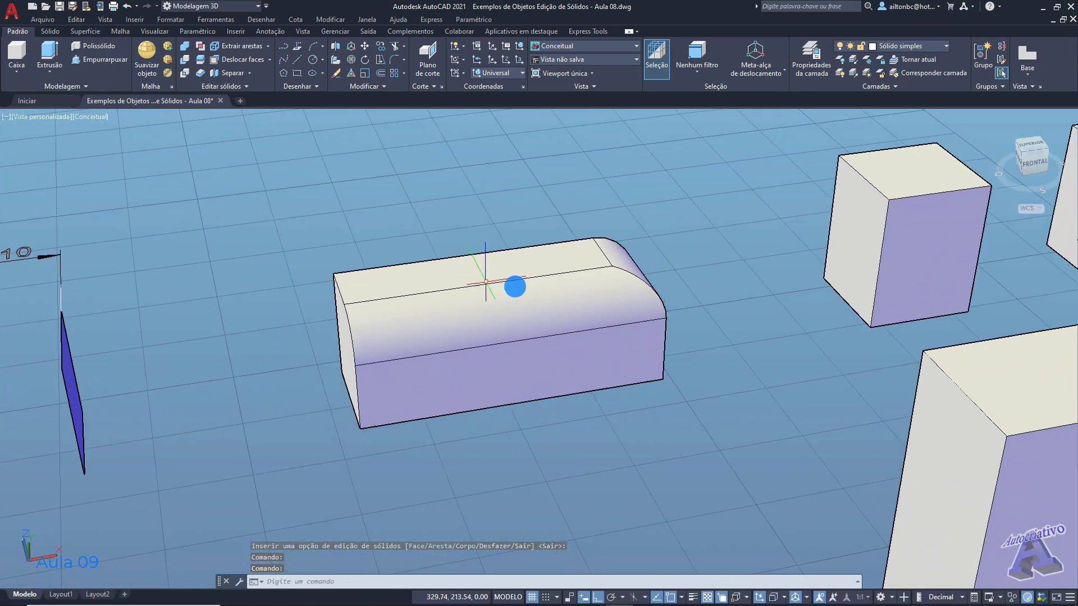
pyautogui.keyDown('shift'); pyautogui.moveTo(355, 364); pyautogui.dragTo(415, 387, button='middle'); pyautogui.keyUp('shift')
pyautogui.keyDown('shift'); pyautogui.moveTo(580, 325); pyautogui.dragTo(535, 415, button='middle'); pyautogui.keyUp('shift')
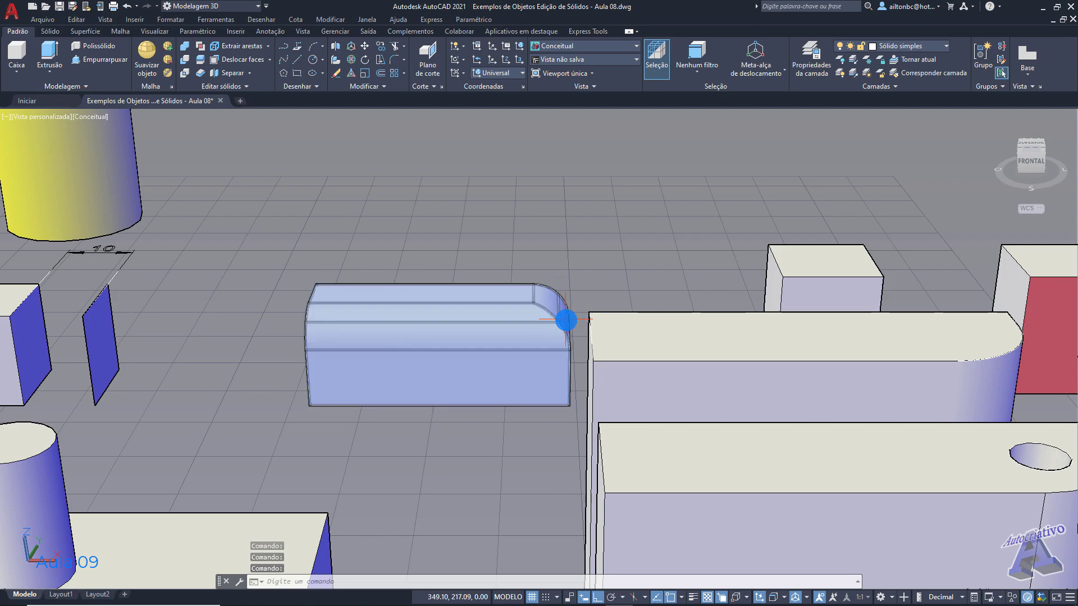
pyautogui.keyDown('shift'); pyautogui.moveTo(601, 251); pyautogui.dragTo(486, 319, button='middle'); pyautogui.keyUp('shift')
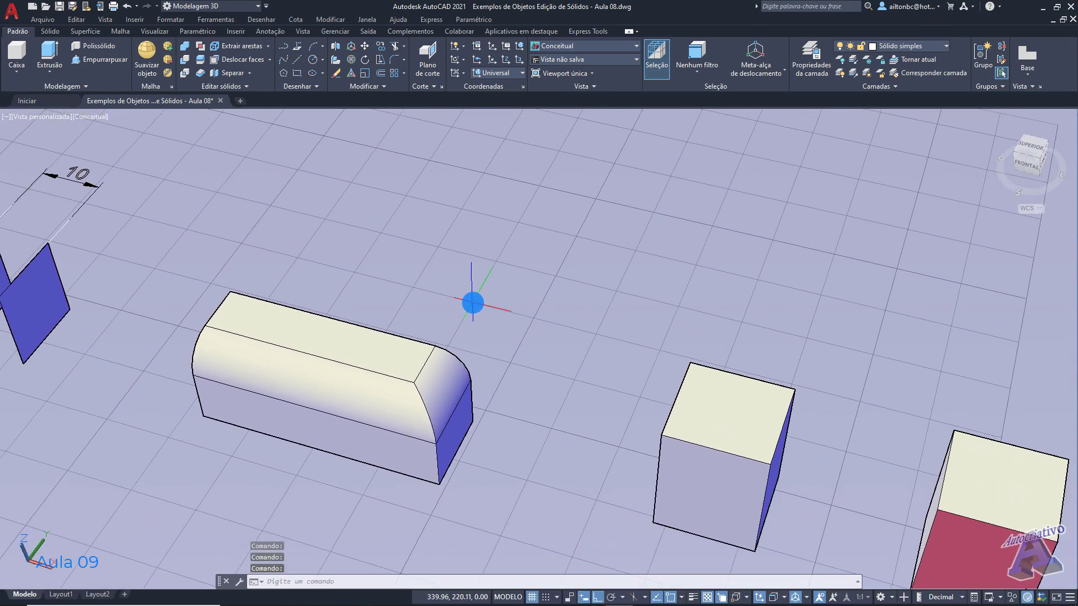
# Fillet the four top edges of the small box beside the rounded bar with a radius of 2.5
pyautogui.click(55, 32)
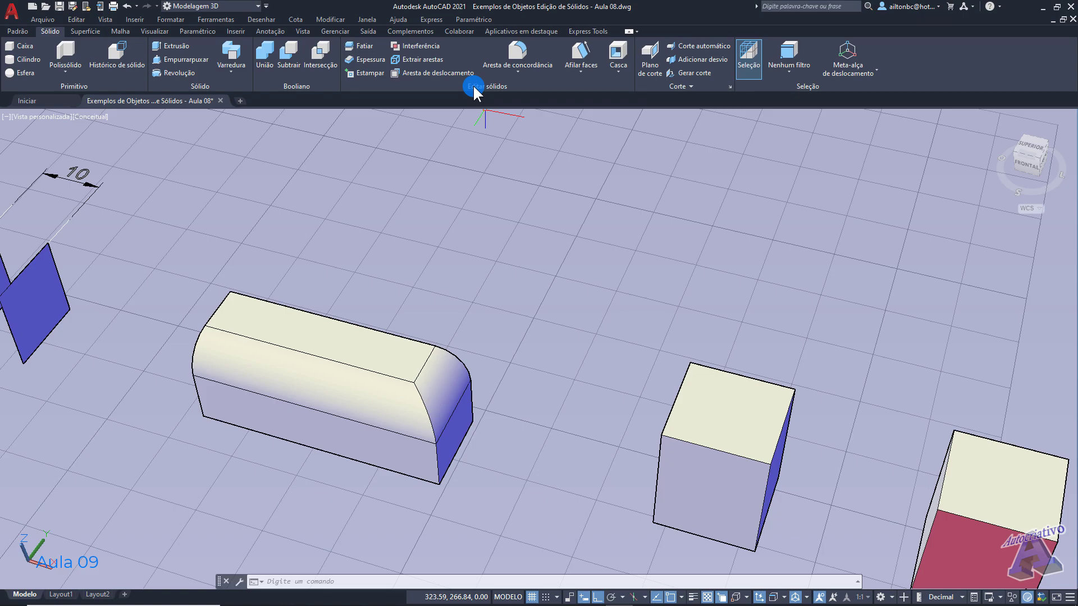
pyautogui.click(517, 72)
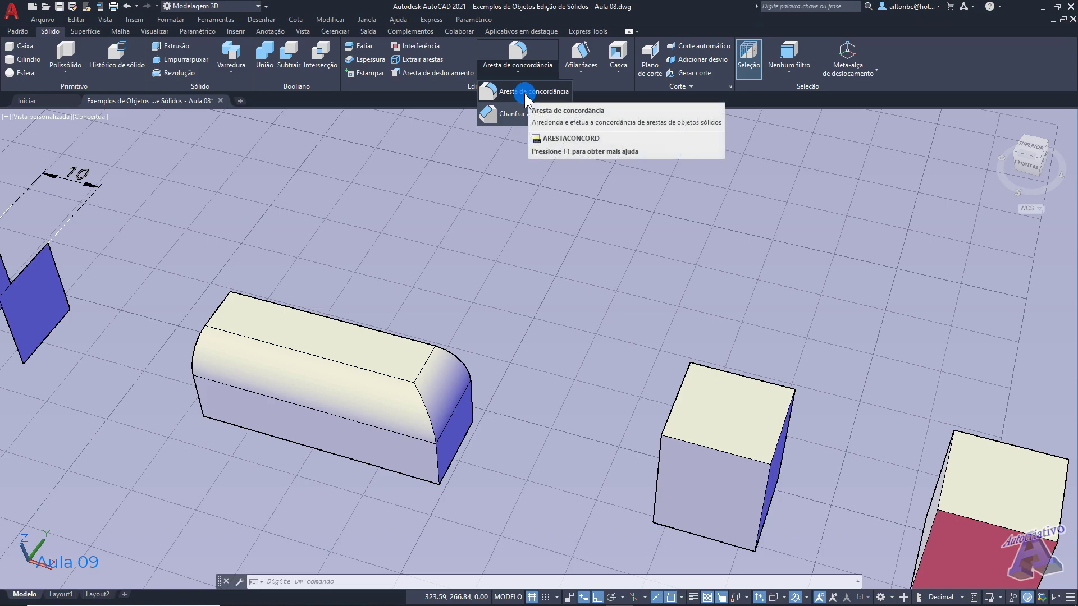
pyautogui.click(524, 92)
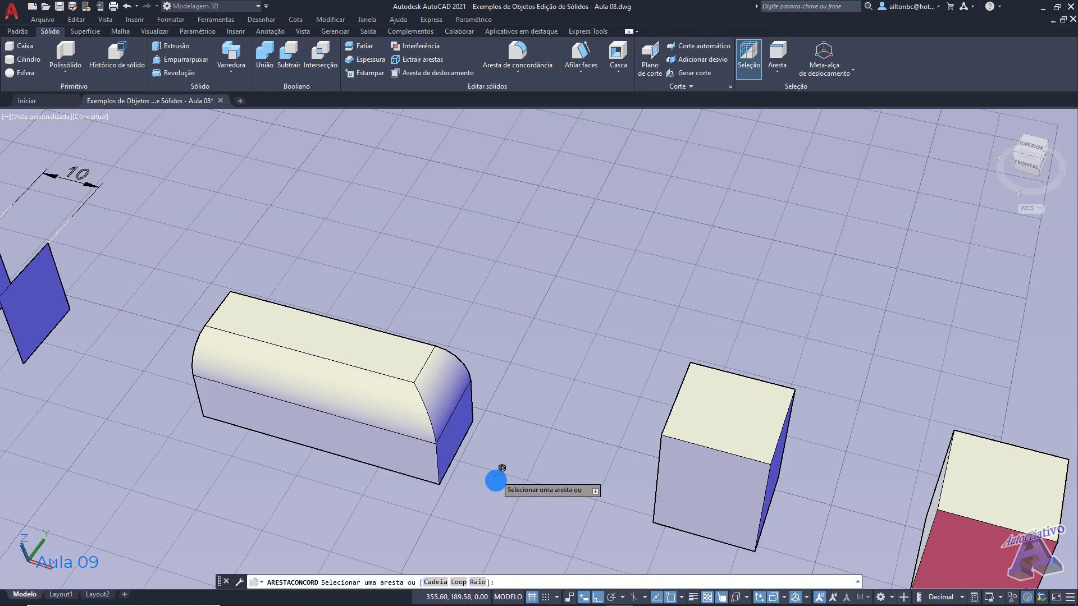
pyautogui.click(478, 582)
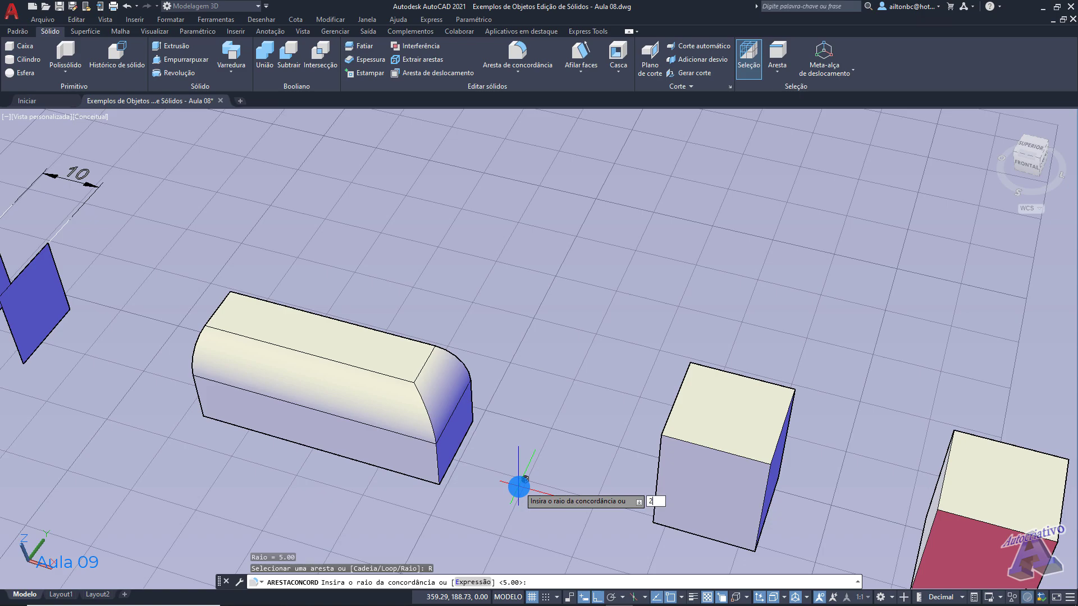
pyautogui.press('Return')
pyautogui.moveTo(705, 395); pyautogui.dragTo(508, 368, button='middle')
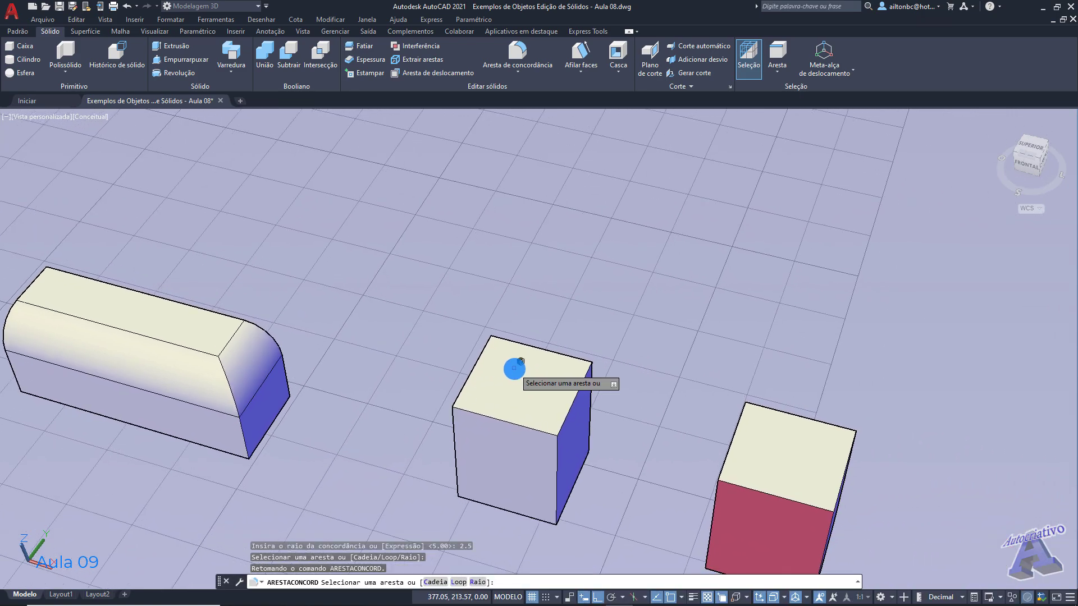
pyautogui.click(480, 362)
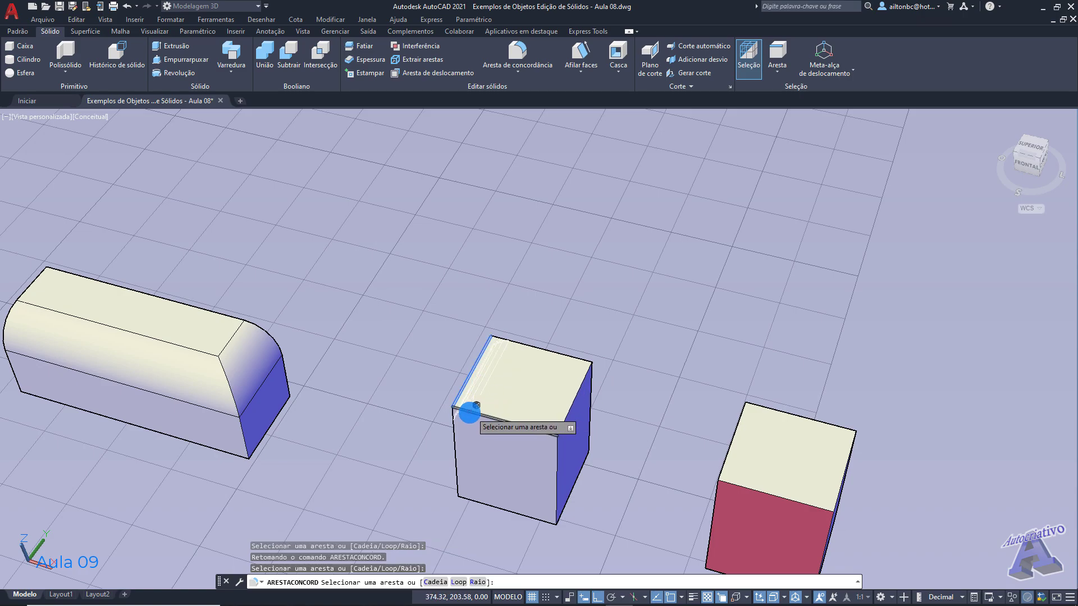
pyautogui.scroll(1, 471, 423)
pyautogui.scroll(1, 466, 436)
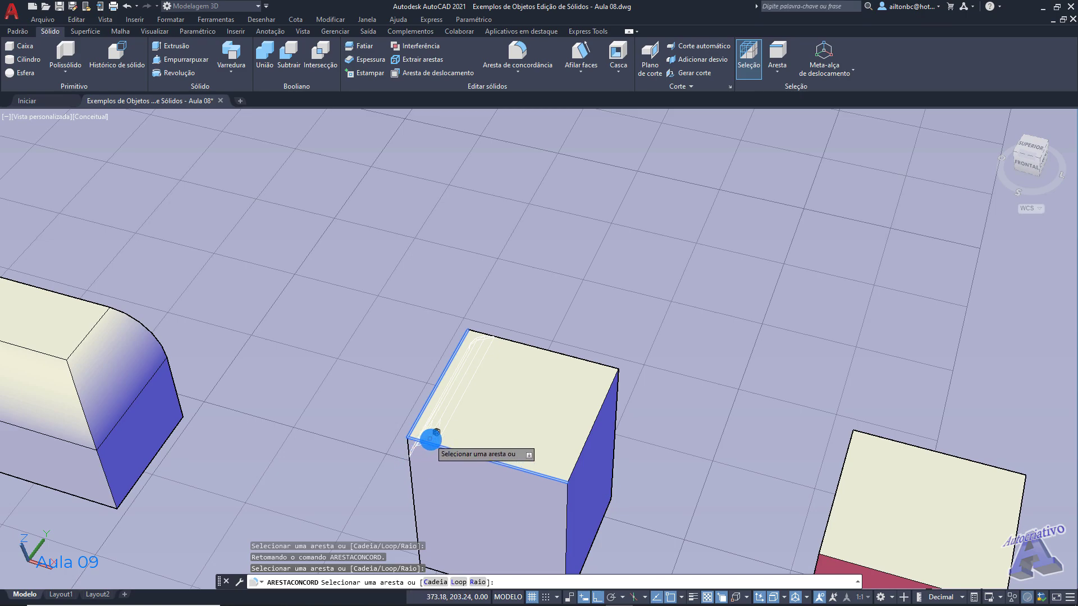
pyautogui.click(478, 460)
pyautogui.click(590, 437)
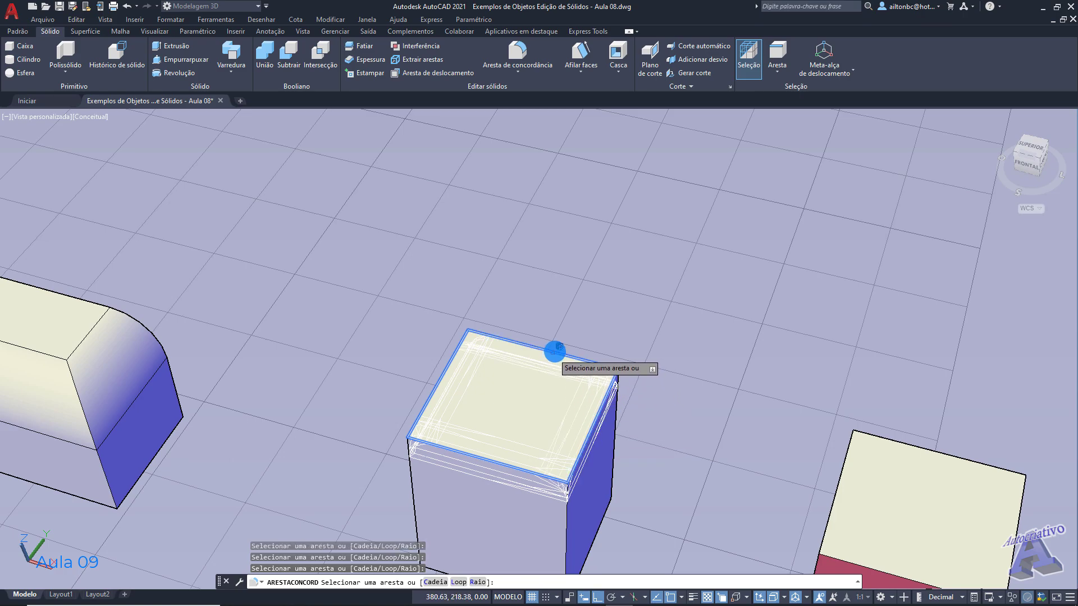
pyautogui.press('Return')
pyautogui.press('Return')
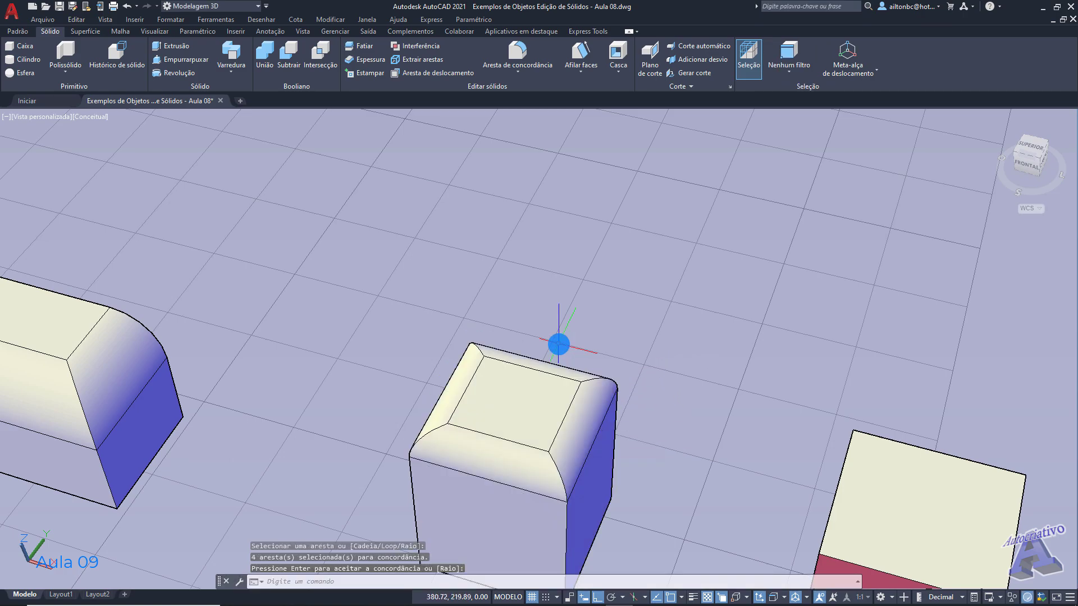
# Delete the two adjoining rounded faces of the long bar with Excluir faces
pyautogui.keyDown('shift'); pyautogui.moveTo(531, 346); pyautogui.dragTo(416, 341, button='middle'); pyautogui.keyUp('shift')
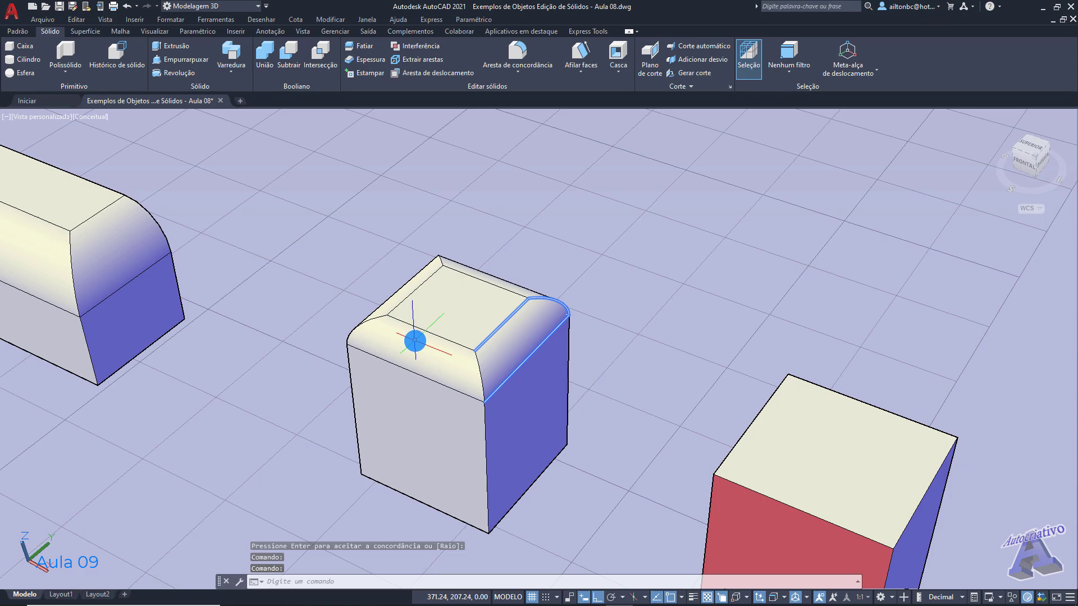
pyautogui.moveTo(343, 288); pyautogui.dragTo(504, 336, button='middle')
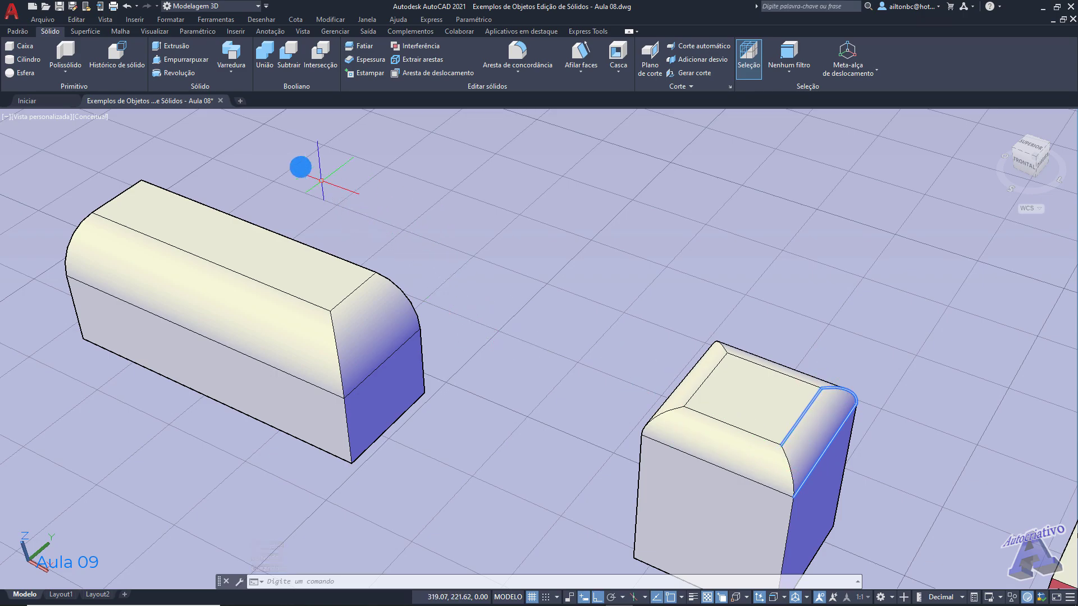
pyautogui.click(21, 32)
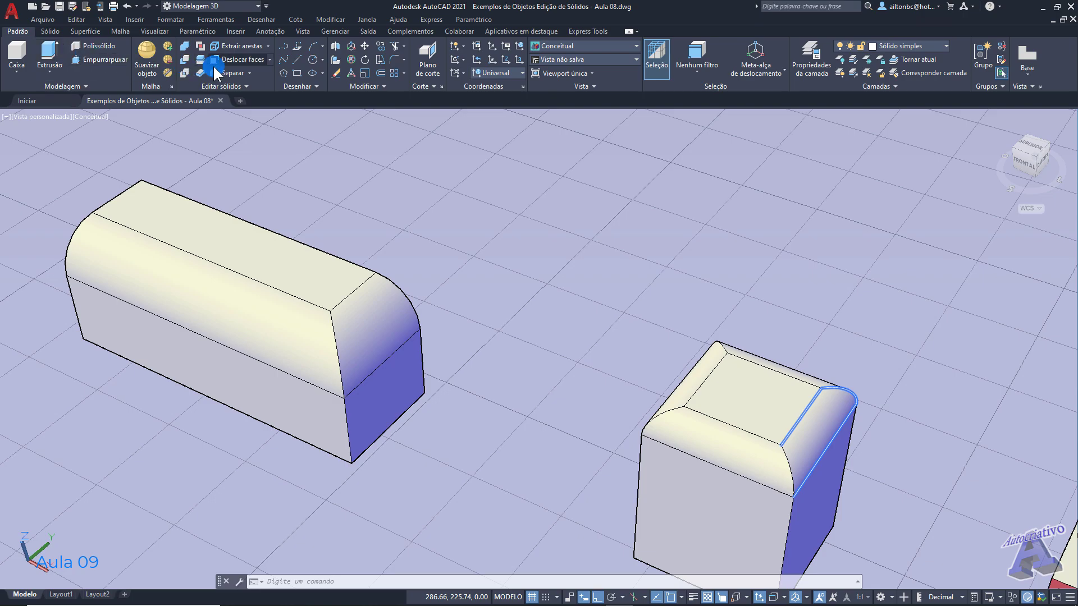
pyautogui.click(269, 59)
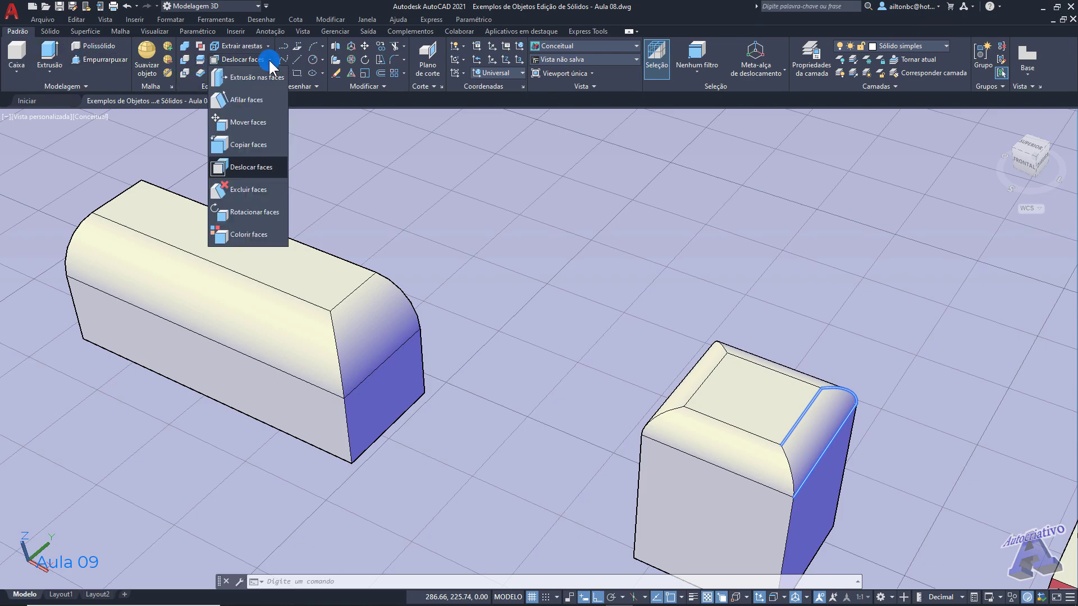
pyautogui.click(250, 191)
pyautogui.click(357, 323)
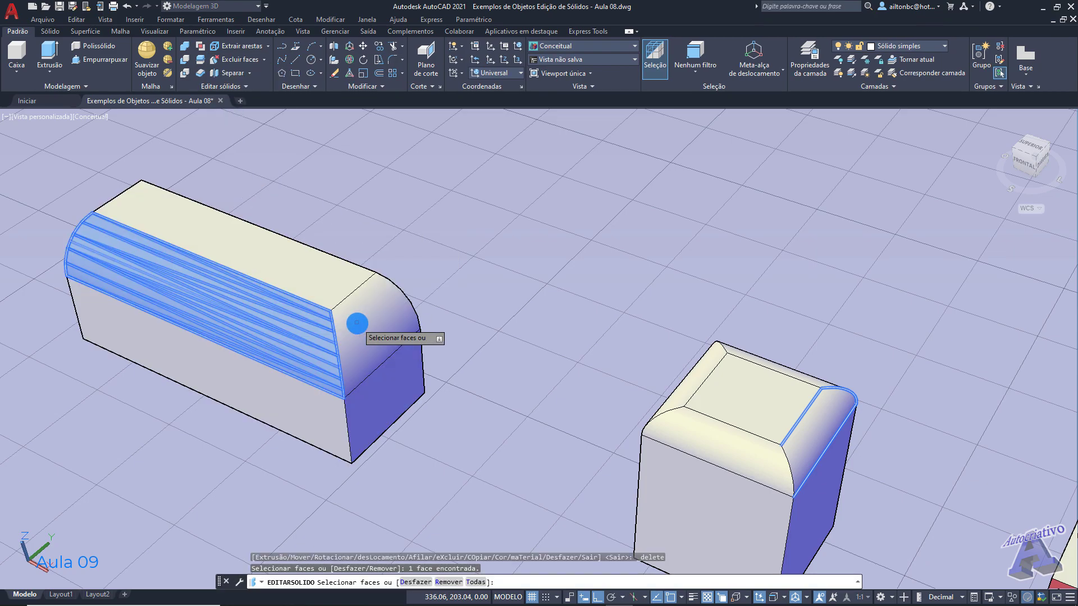
pyautogui.click(371, 319)
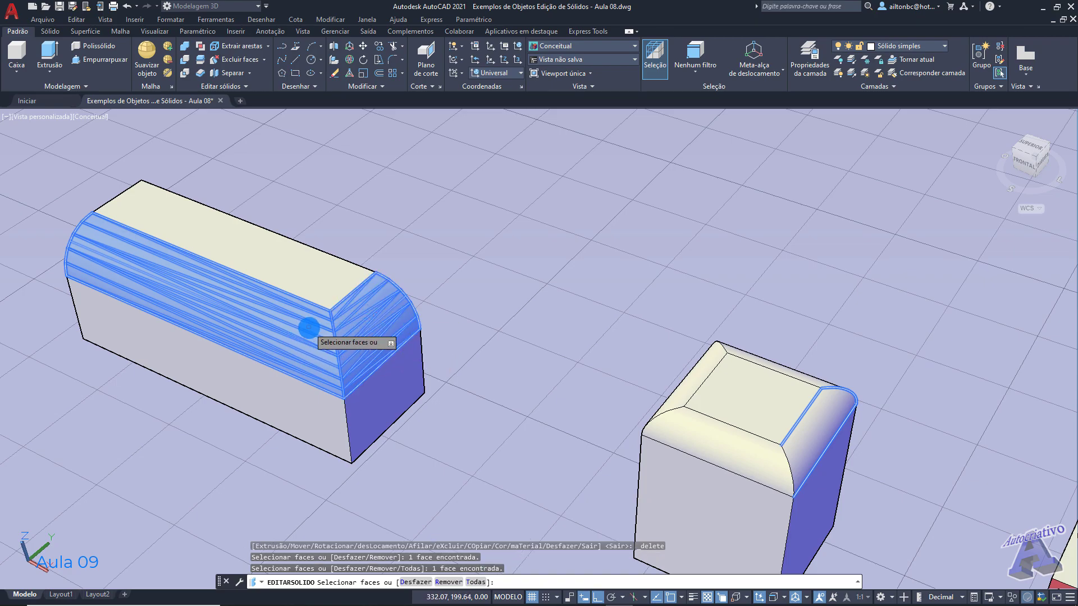
pyautogui.press('Return')
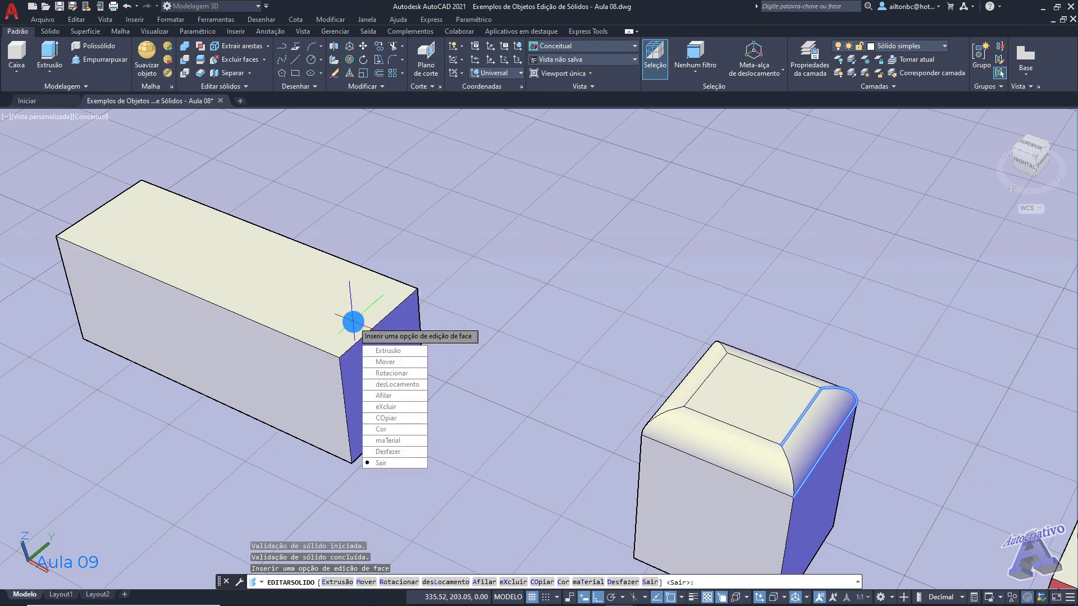
pyautogui.press('Return')
pyautogui.press('Return')
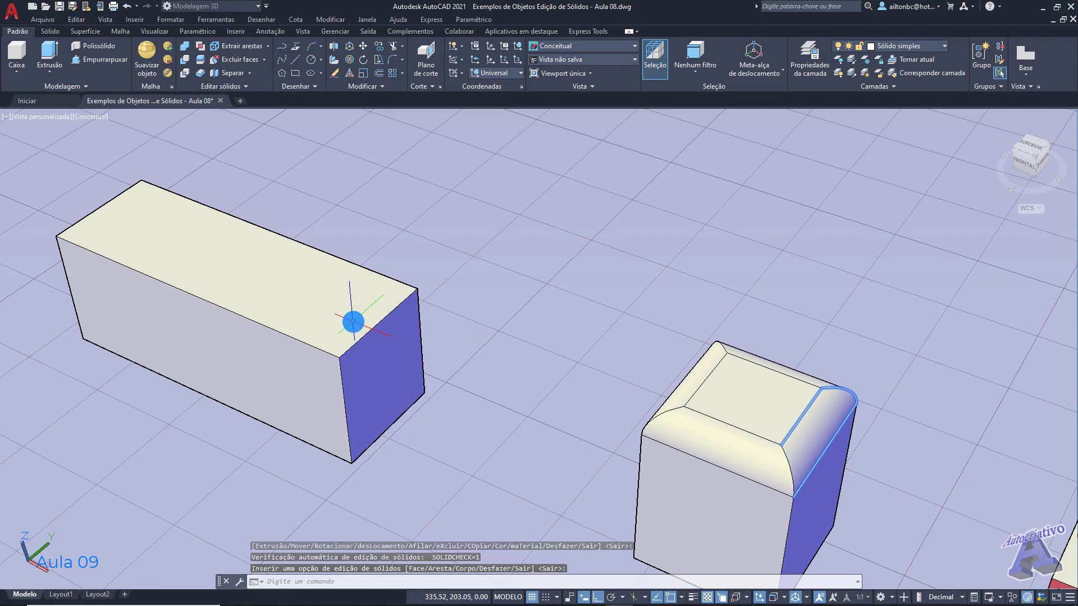
# Try to delete all four rounded faces around the filleted box's top in one Excluir faces operation
pyautogui.moveTo(300, 319)
pyautogui.keyDown('shift'); pyautogui.mouseDown(button='middle')
pyautogui.moveTo(471, 308)
pyautogui.moveTo(474, 328)
pyautogui.moveTo(284, 330)
pyautogui.moveTo(300, 330)
pyautogui.mouseUp(button='middle'); pyautogui.keyUp('shift')
pyautogui.moveTo(558, 350); pyautogui.dragTo(291, 305, button='middle')
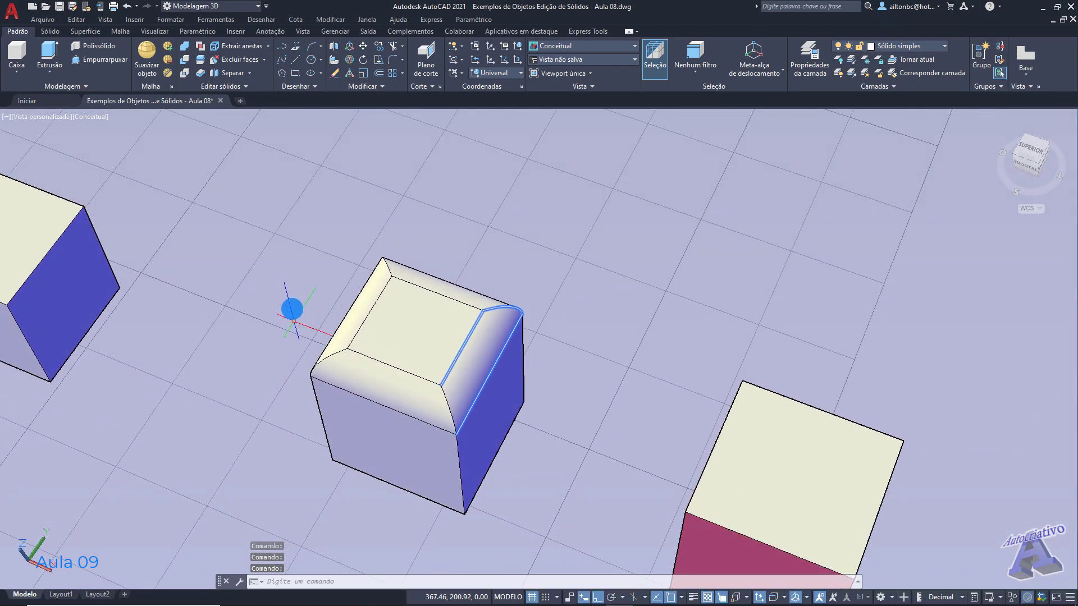
pyautogui.click(242, 61)
pyautogui.click(352, 313)
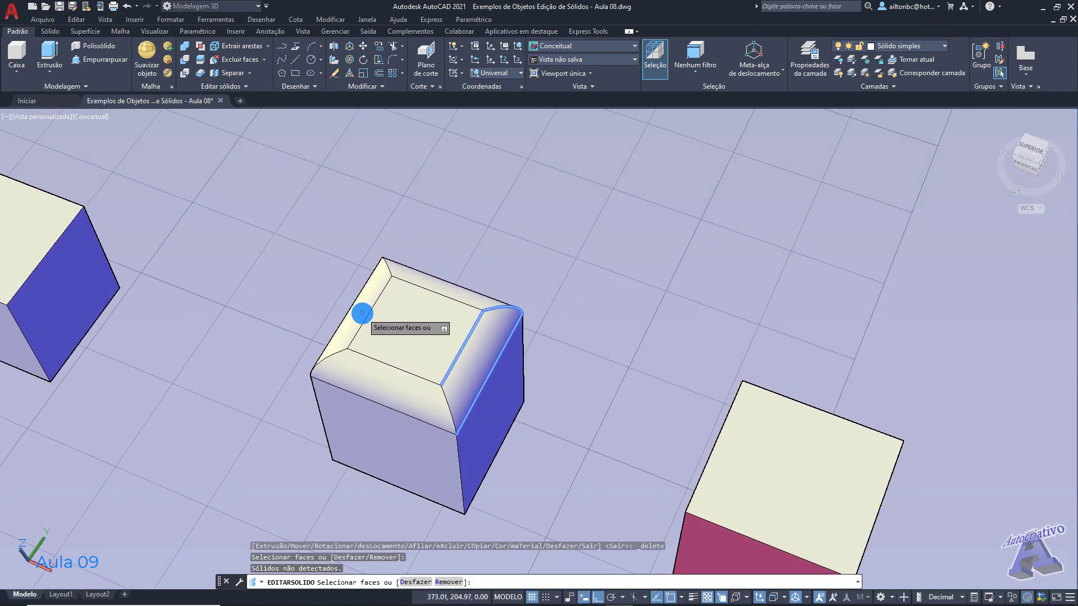
pyautogui.click(396, 373)
pyautogui.click(466, 373)
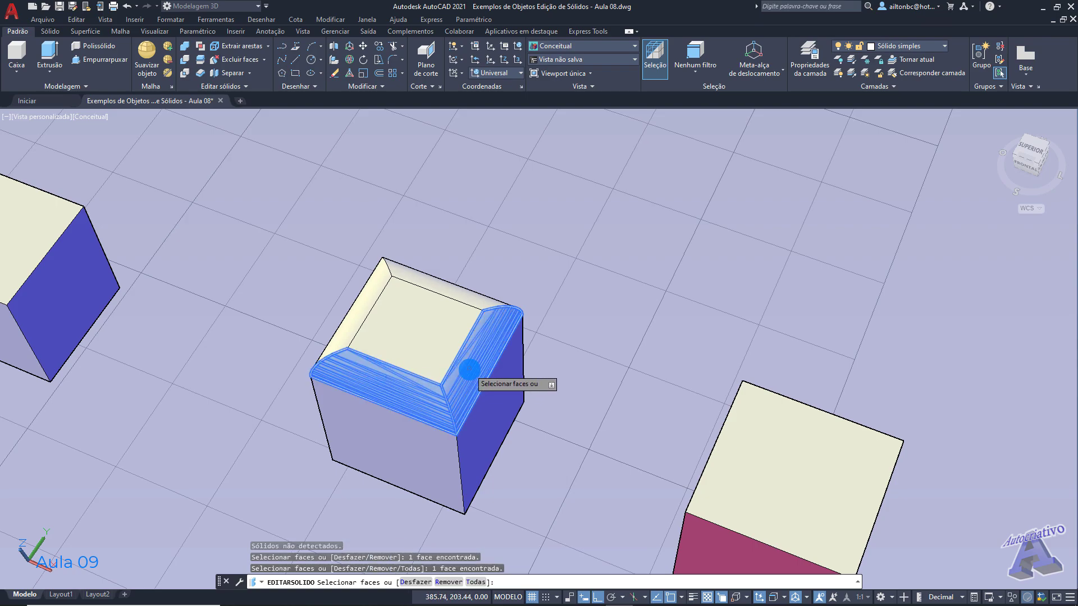
pyautogui.click(458, 299)
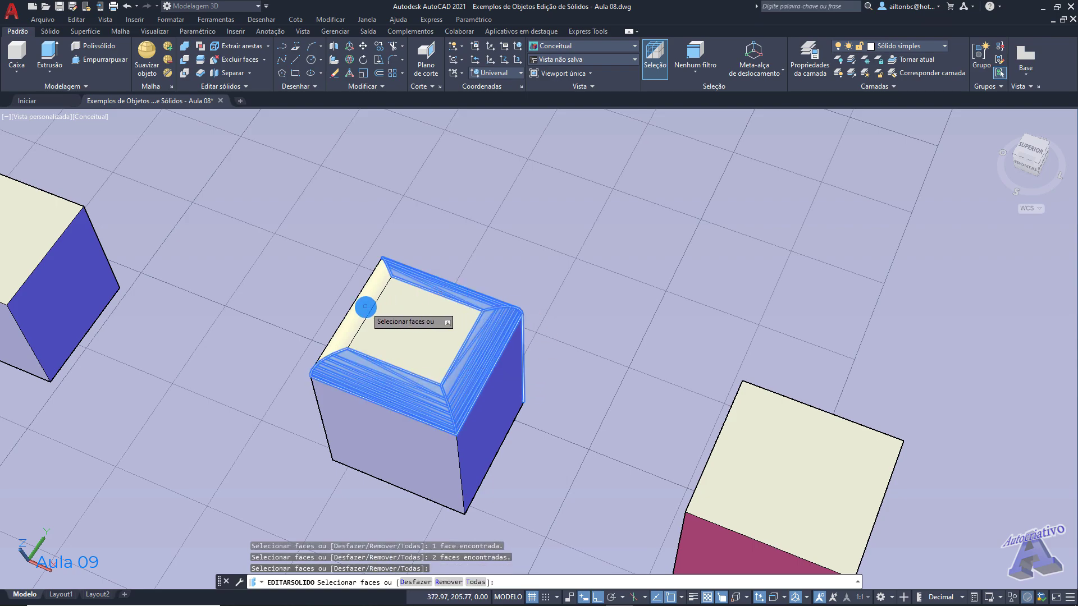
pyautogui.keyDown('shift'); pyautogui.moveTo(357, 316); pyautogui.dragTo(578, 281, button='middle'); pyautogui.keyUp('shift')
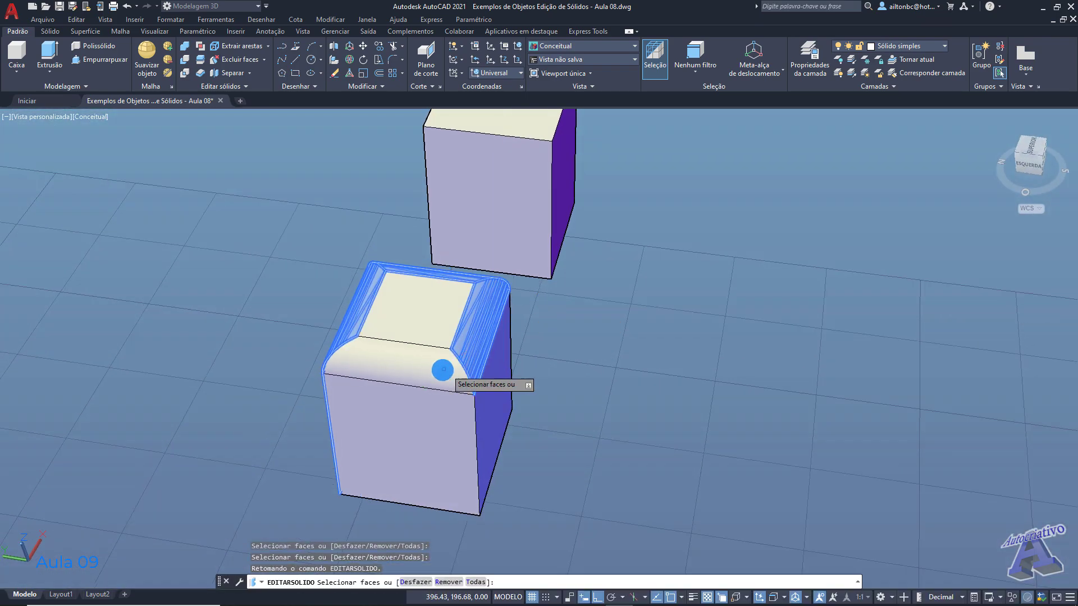
pyautogui.click(399, 374)
pyautogui.press('Return')
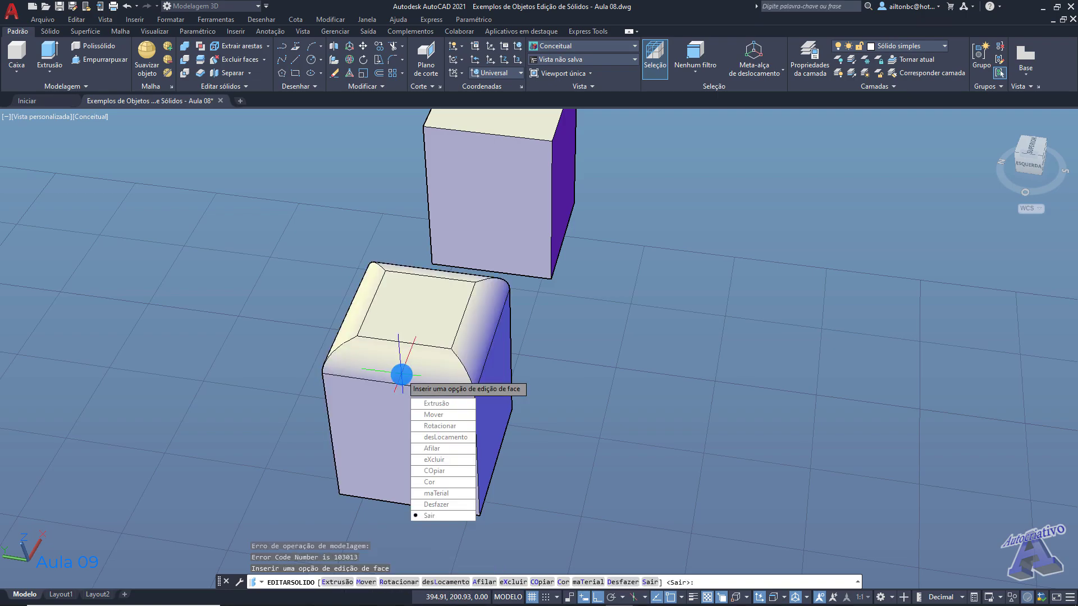
pyautogui.press('Return')
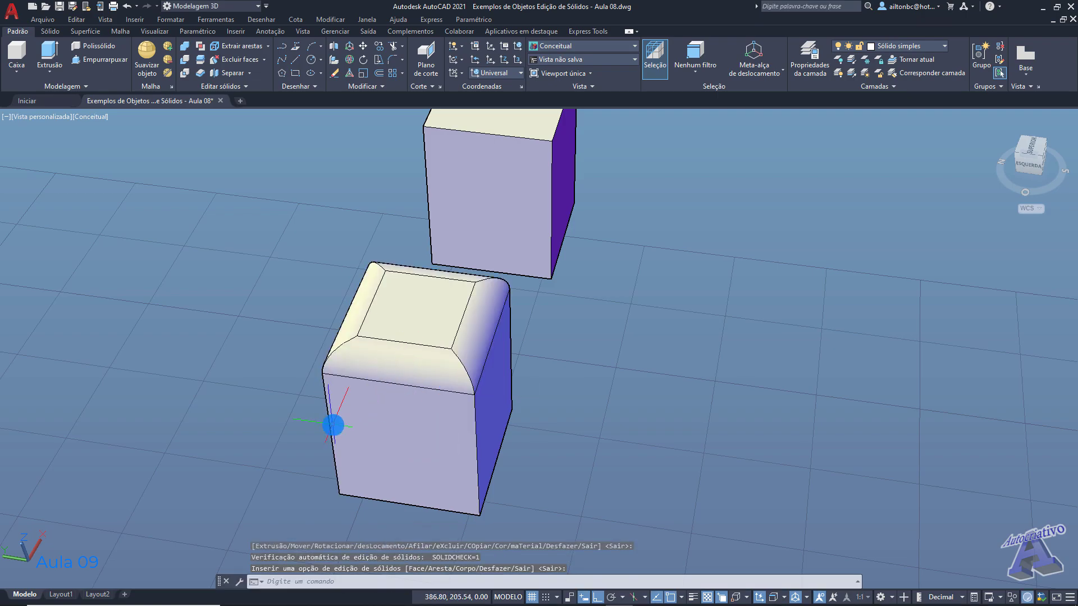
pyautogui.keyDown('shift'); pyautogui.moveTo(335, 409); pyautogui.dragTo(473, 400, button='middle'); pyautogui.keyUp('shift')
pyautogui.press('Return')
pyautogui.press('Escape')
# Delete only the rounded face along the top of the filleted box's left side with Excluir faces
pyautogui.moveTo(501, 338); pyautogui.dragTo(475, 343, button='middle')
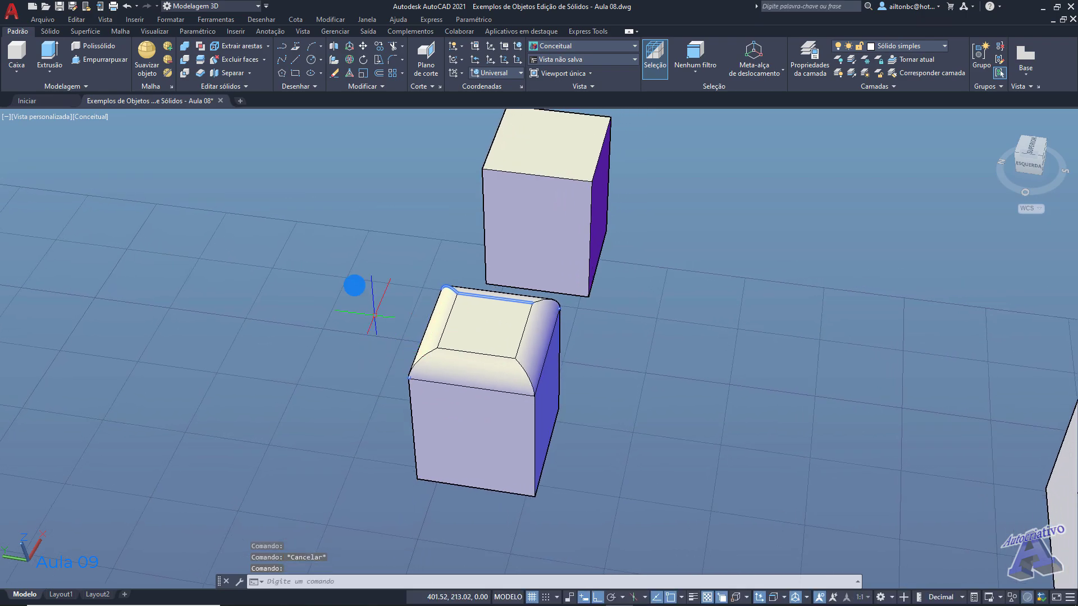
pyautogui.click(238, 58)
pyautogui.click(466, 371)
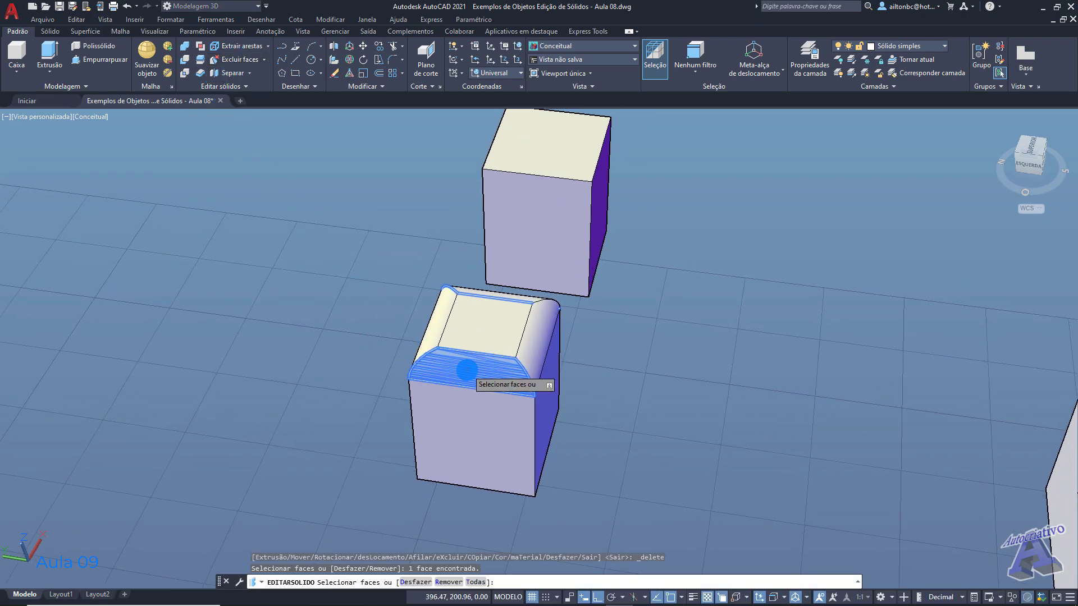
pyautogui.press('Return')
pyautogui.press('Return')
pyautogui.press('Return')
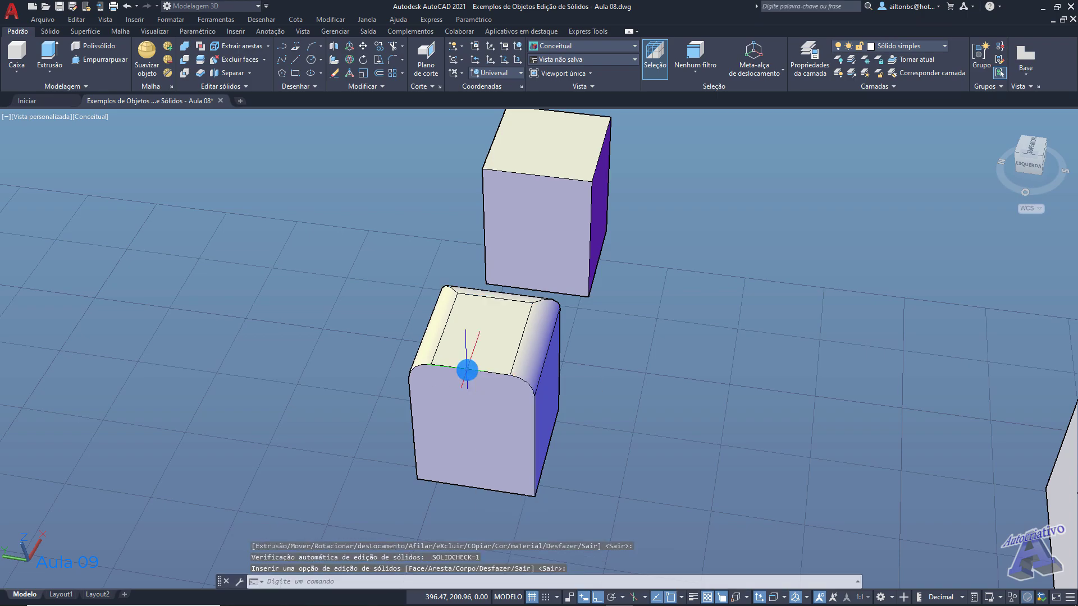
pyautogui.keyDown('shift'); pyautogui.moveTo(505, 361); pyautogui.dragTo(395, 342, button='middle'); pyautogui.keyUp('shift')
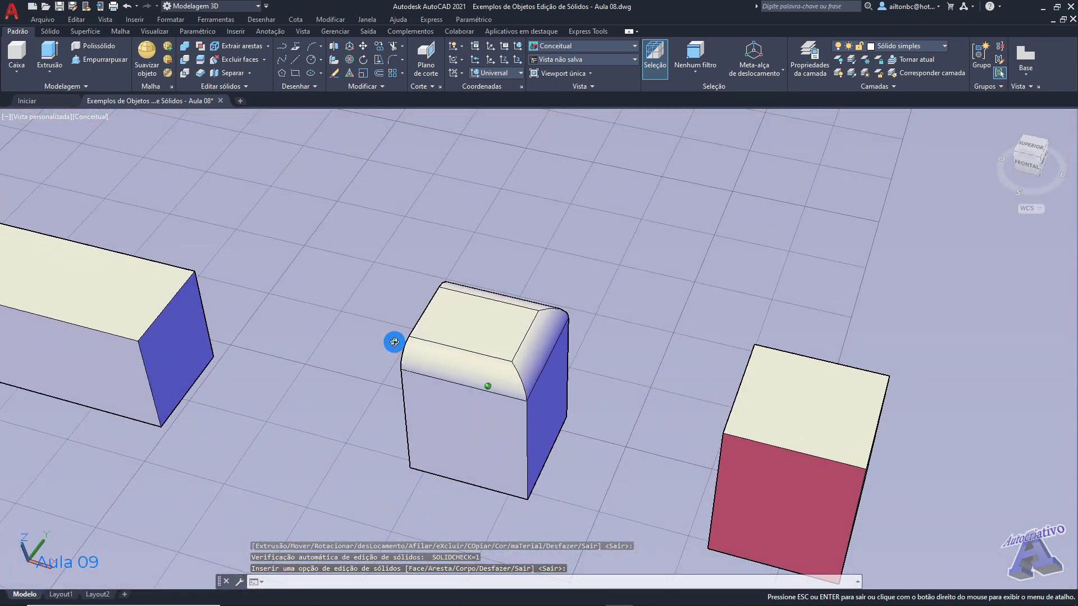
# Read the description of the Rotacionar faces tool and examine the box with the red front face
pyautogui.click(264, 58)
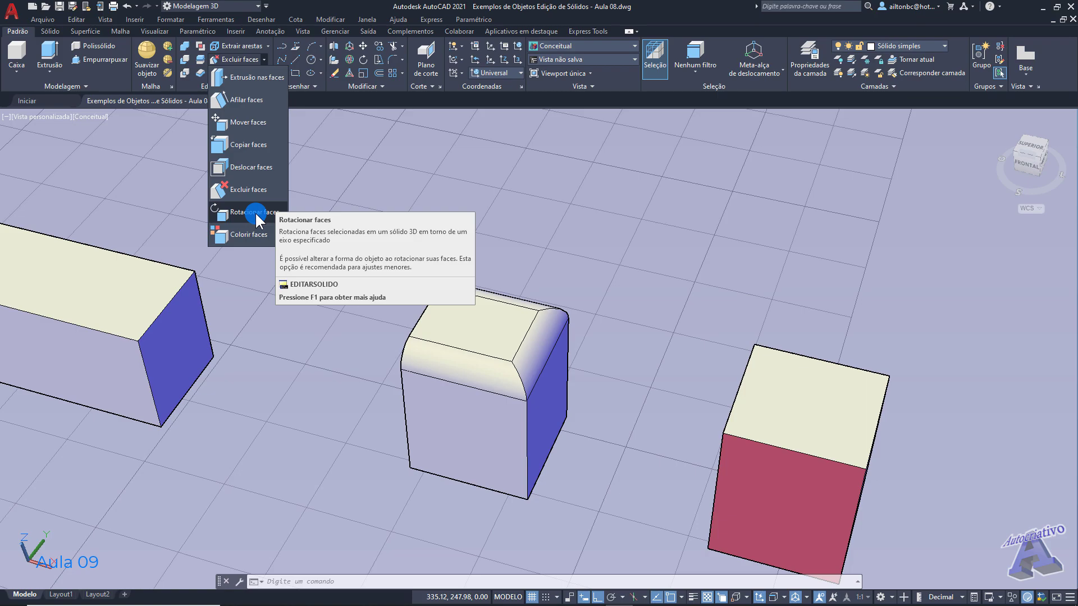
pyautogui.moveTo(290, 351); pyautogui.dragTo(414, 349, button='middle')
pyautogui.moveTo(470, 409); pyautogui.dragTo(511, 339, button='middle')
pyautogui.scroll(3, 512, 357)
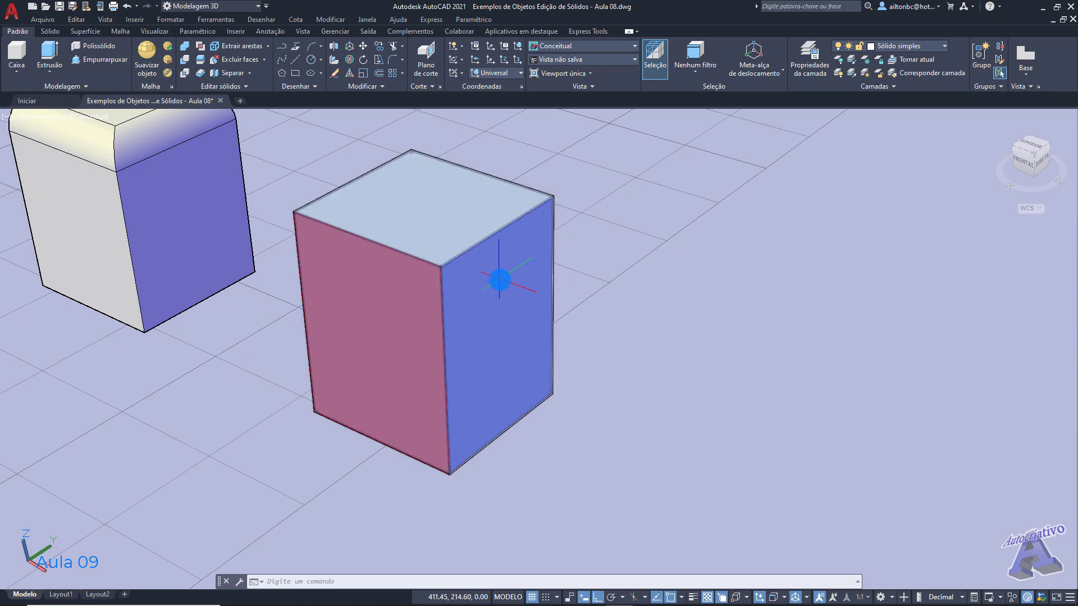
pyautogui.keyDown('shift'); pyautogui.rightClick(495, 321); pyautogui.keyUp('shift')
pyautogui.click(640, 288)
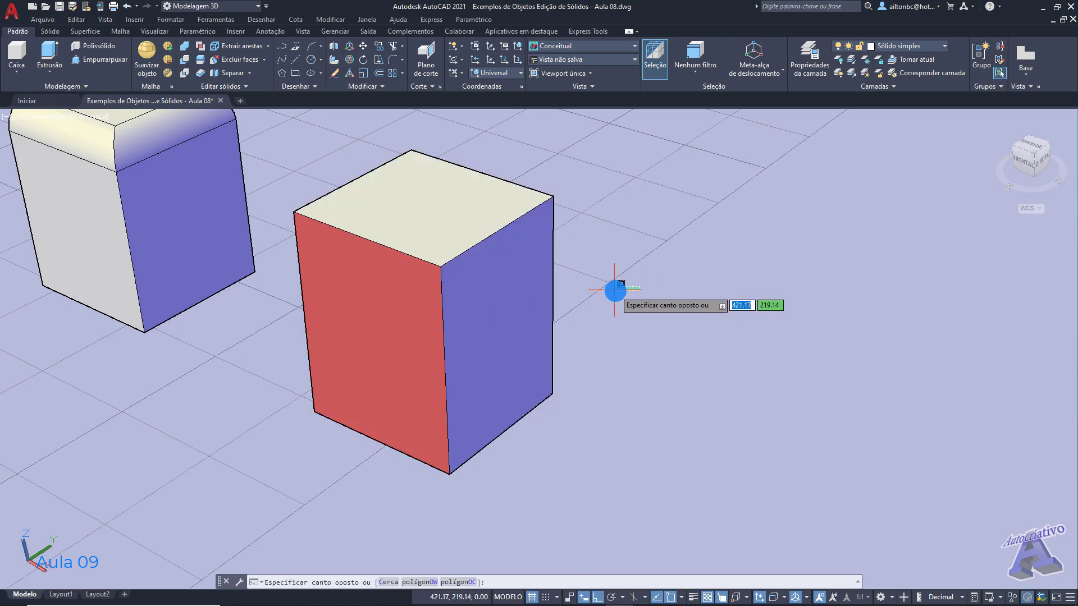
pyautogui.click(614, 291)
pyautogui.keyDown('shift'); pyautogui.moveTo(570, 309); pyautogui.dragTo(510, 284, button='middle'); pyautogui.keyUp('shift')
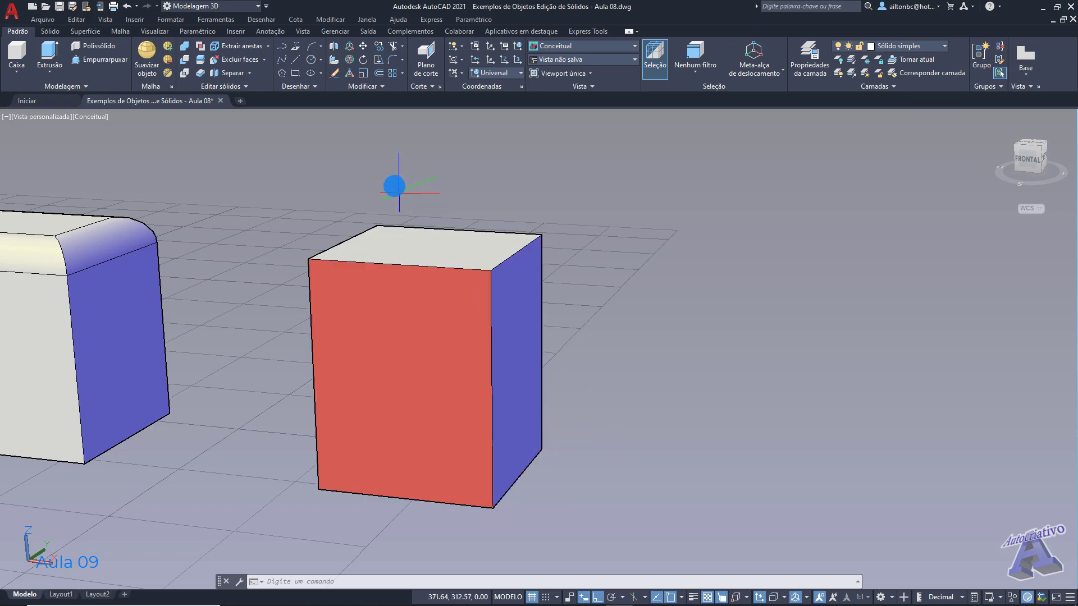
# Rotate the red-fronted box's blue side face 45° with Rotacionar faces, setting the axis along its lower edge from front corner to back corner
pyautogui.click(265, 60)
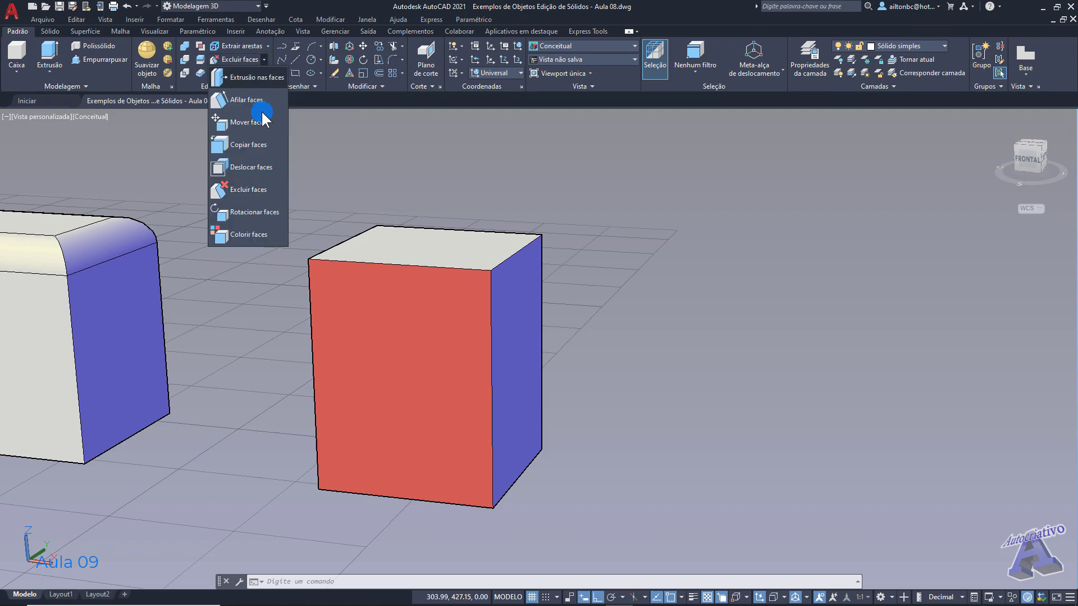
pyautogui.click(261, 212)
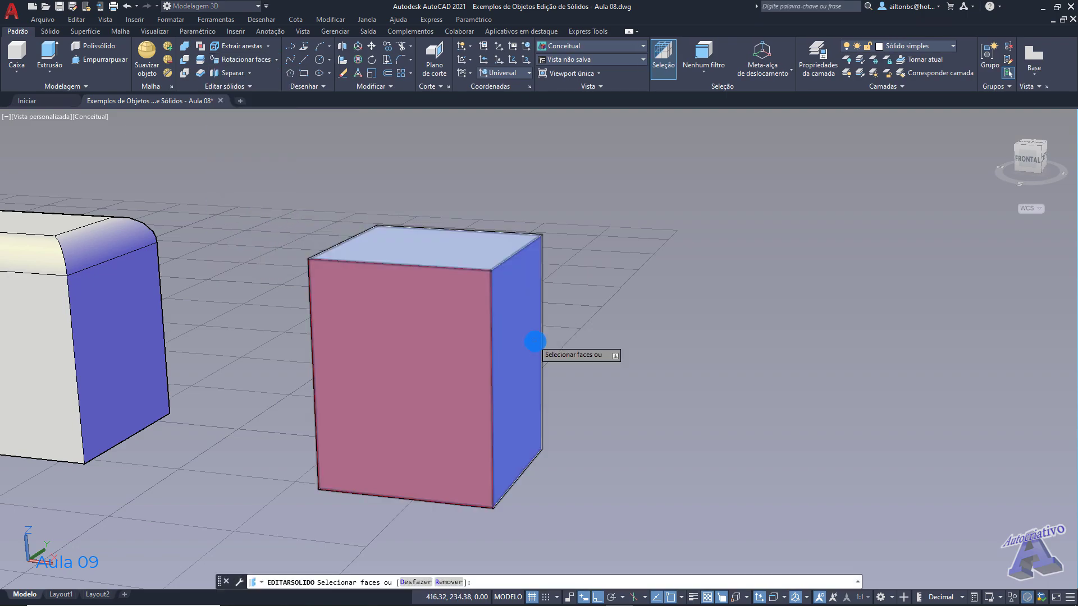
pyautogui.click(519, 345)
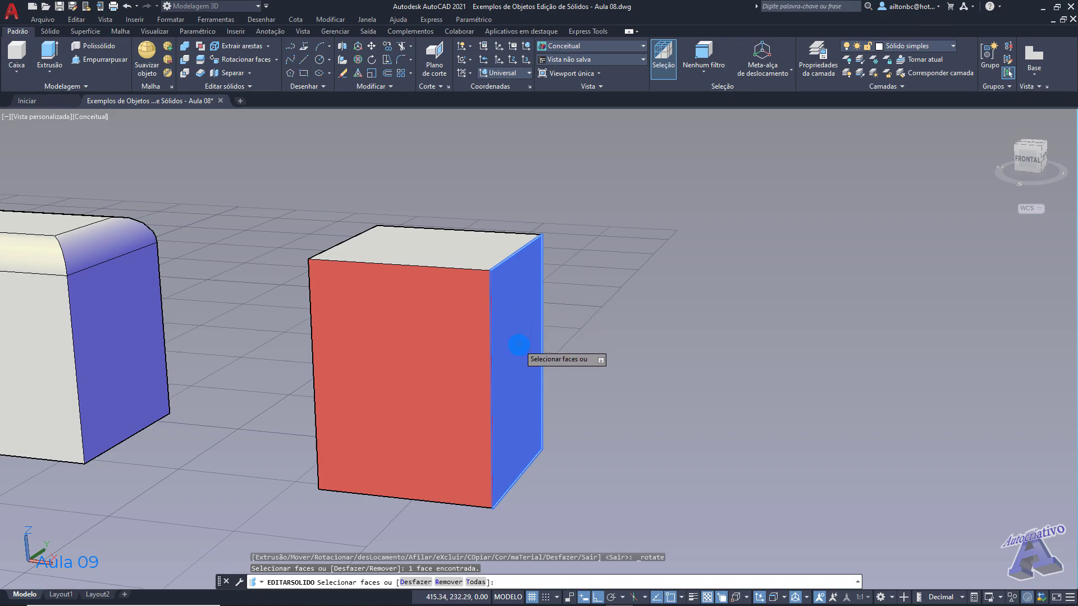
pyautogui.press('Return')
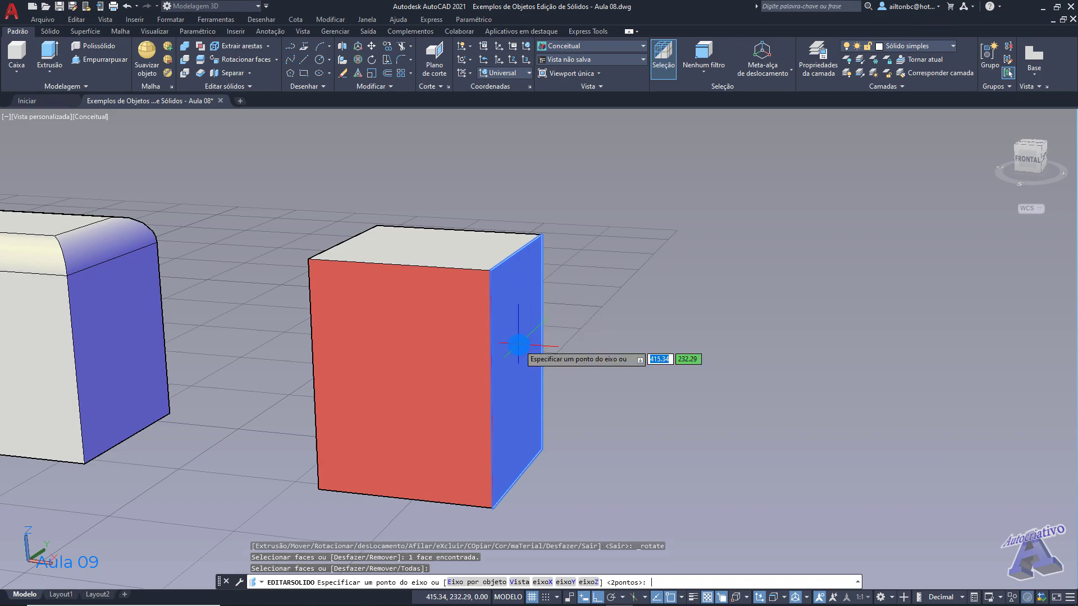
pyautogui.click(492, 509)
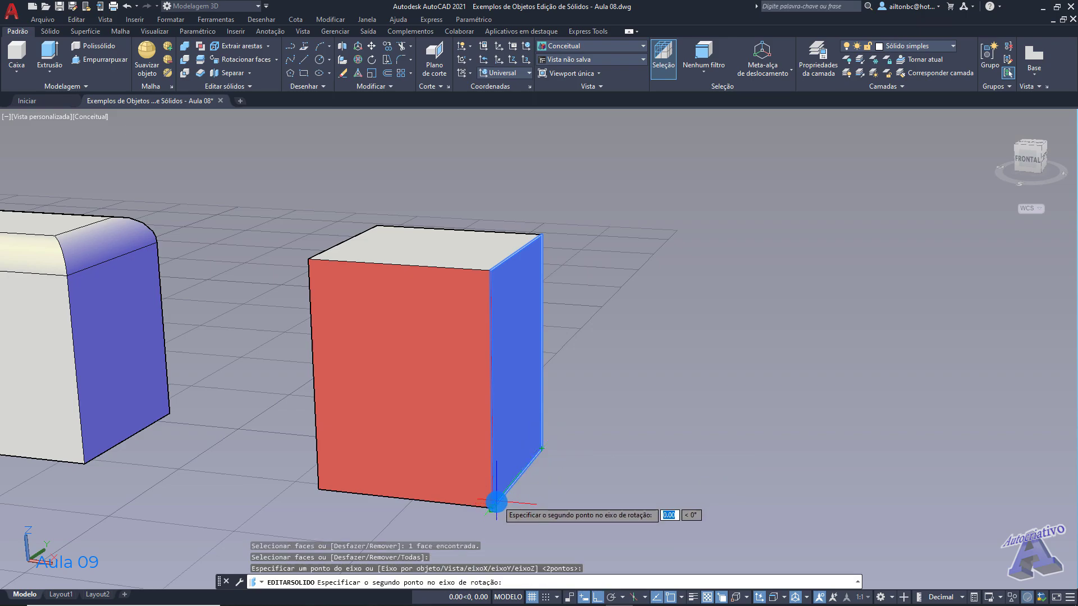
pyautogui.click(542, 448)
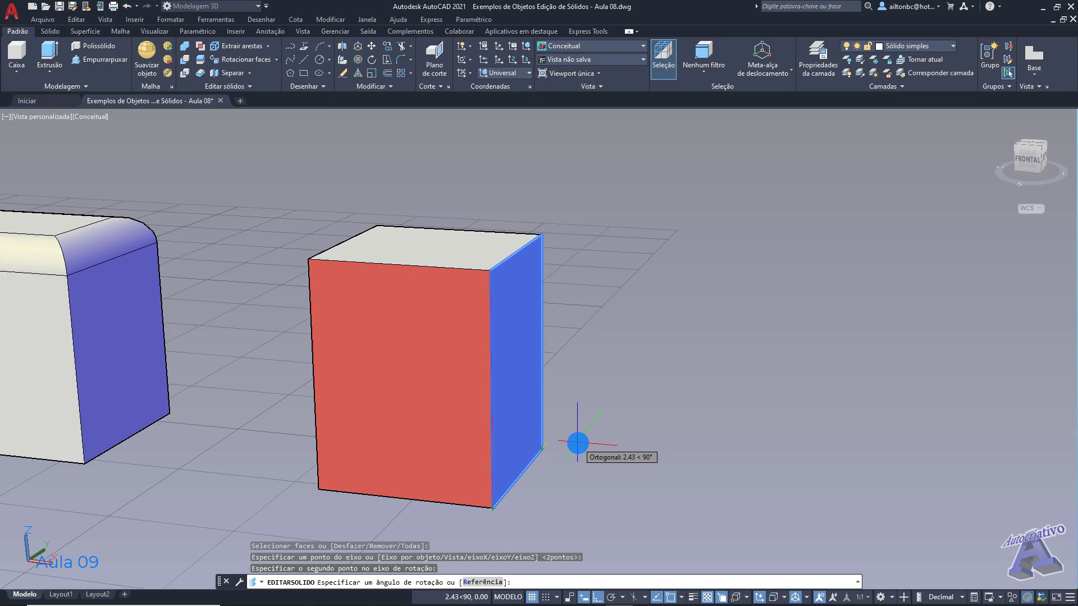
pyautogui.write('45')
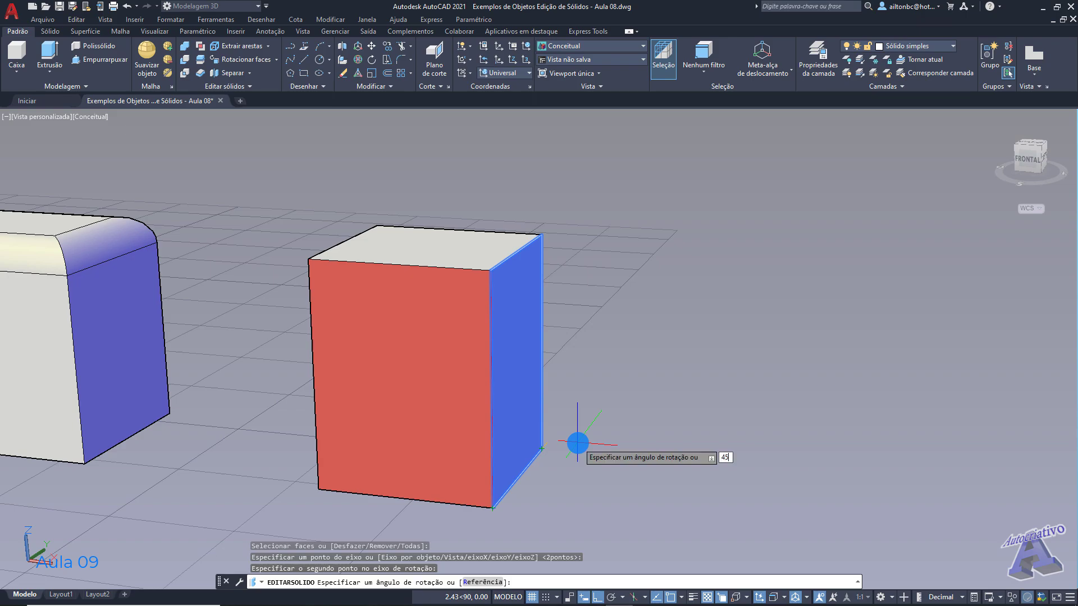
pyautogui.press('Return')
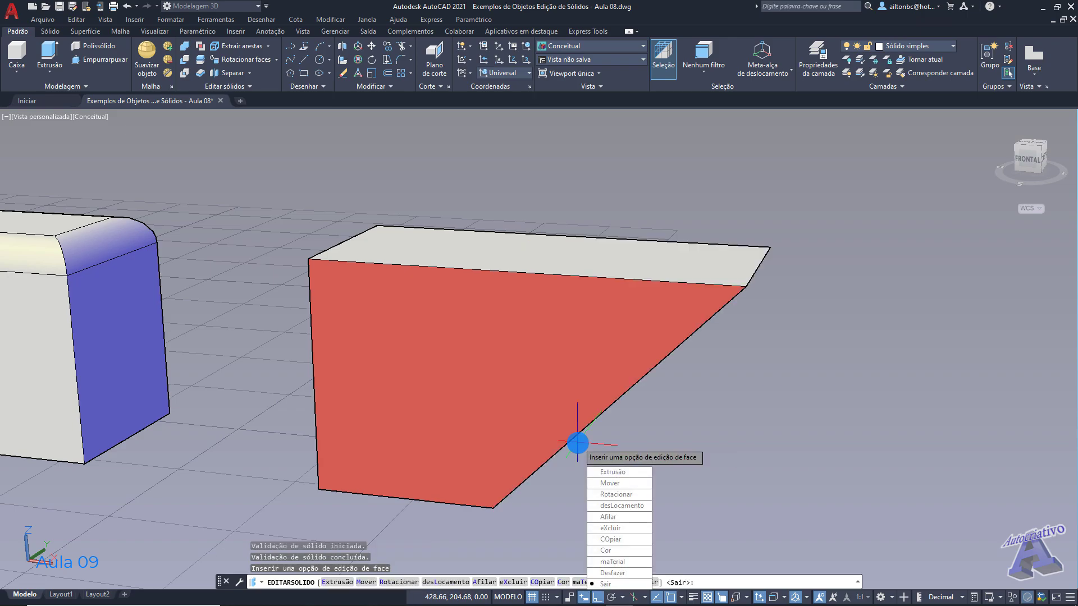
pyautogui.press('Return')
pyautogui.press('Return')
# Examine the slanted solid from several angles and undo the outward rotation of its side face
pyautogui.keyDown('shift'); pyautogui.moveTo(578, 443); pyautogui.dragTo(523, 469, button='middle'); pyautogui.keyUp('shift')
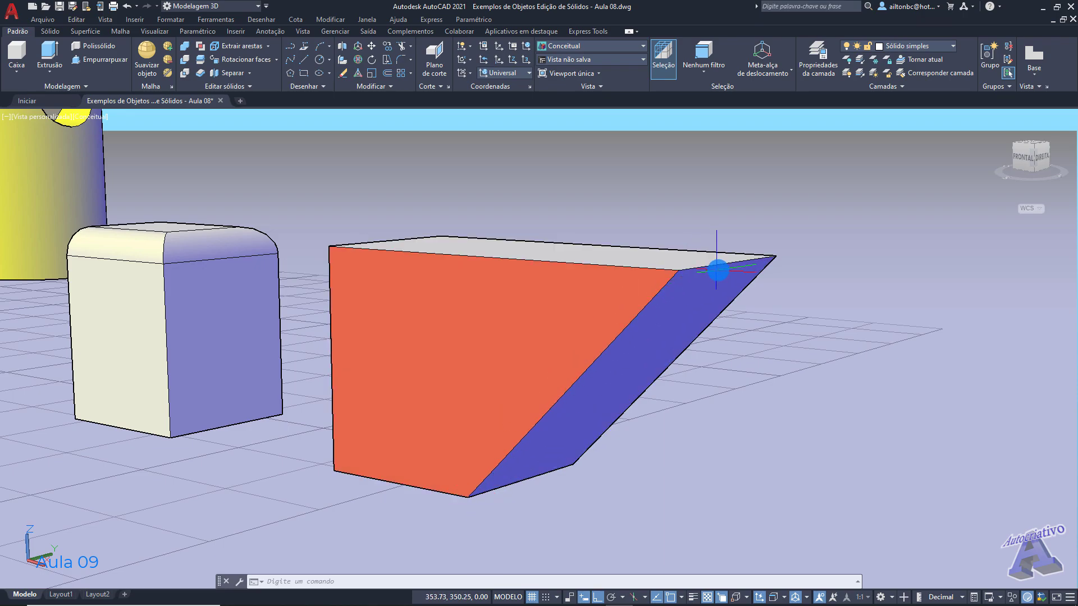
pyautogui.keyDown('shift'); pyautogui.moveTo(522, 265); pyautogui.dragTo(561, 315, button='middle'); pyautogui.keyUp('shift')
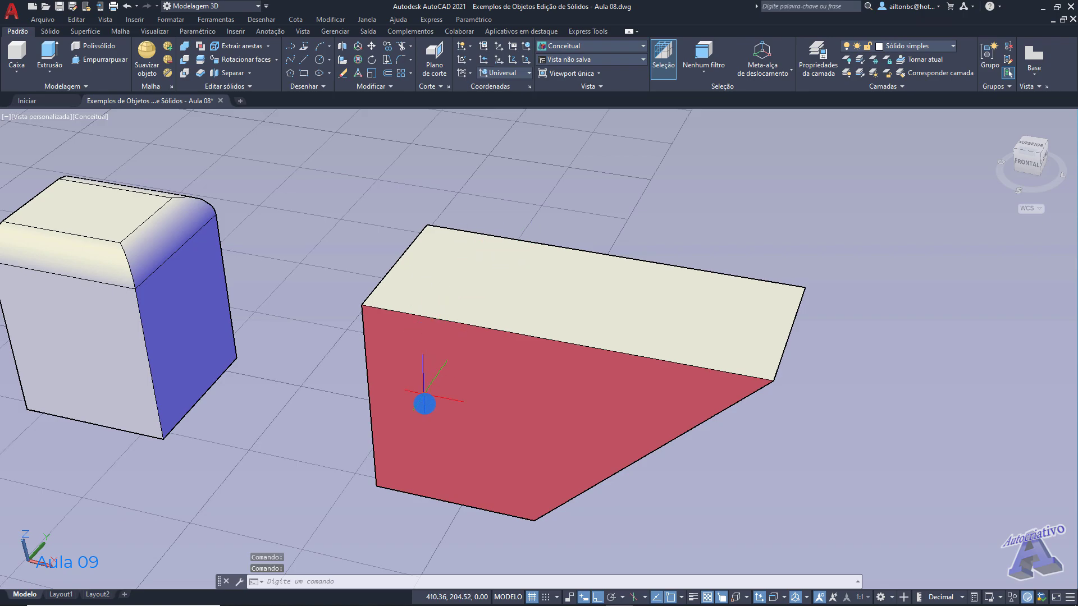
pyautogui.moveTo(650, 433); pyautogui.dragTo(599, 401, button='middle')
pyautogui.keyDown('shift'); pyautogui.moveTo(575, 401); pyautogui.dragTo(490, 354, button='middle'); pyautogui.keyUp('shift')
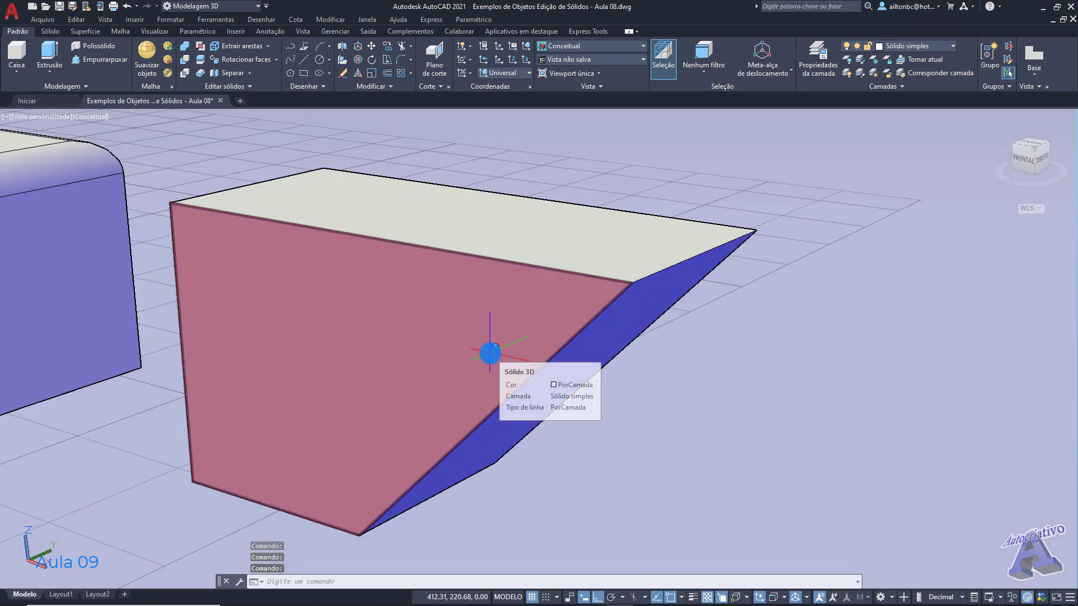
pyautogui.hotkey('ctrl', 'z')
pyautogui.hotkey('ctrl', 'z')
pyautogui.hotkey('ctrl', 'z')
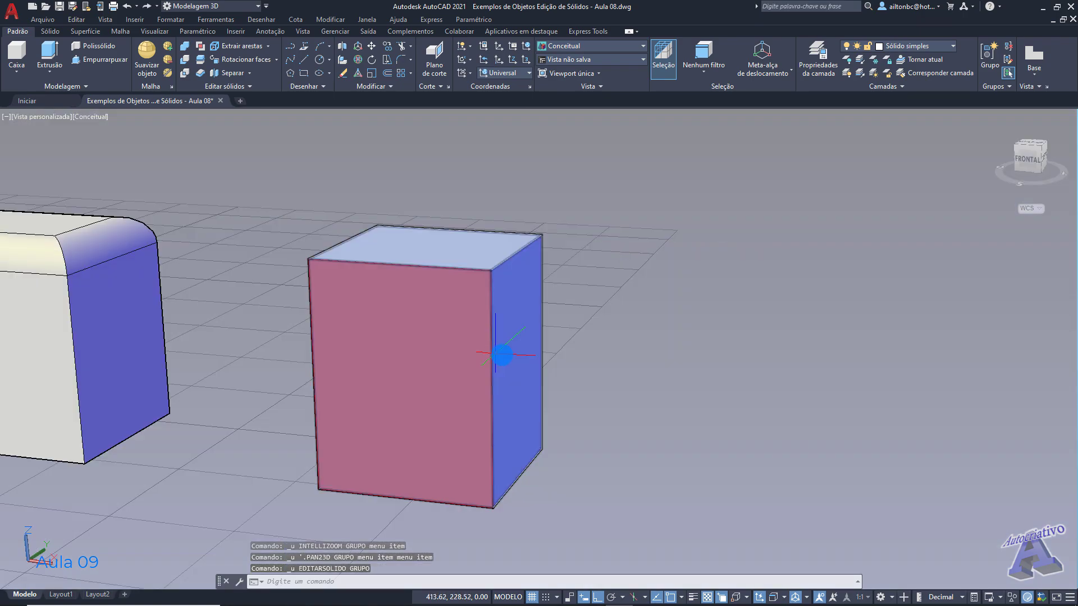
# Rotate the box's blue side face 45° about its lower edge with the axis from back corner to front corner, and undo it
pyautogui.click(251, 59)
pyautogui.click(511, 306)
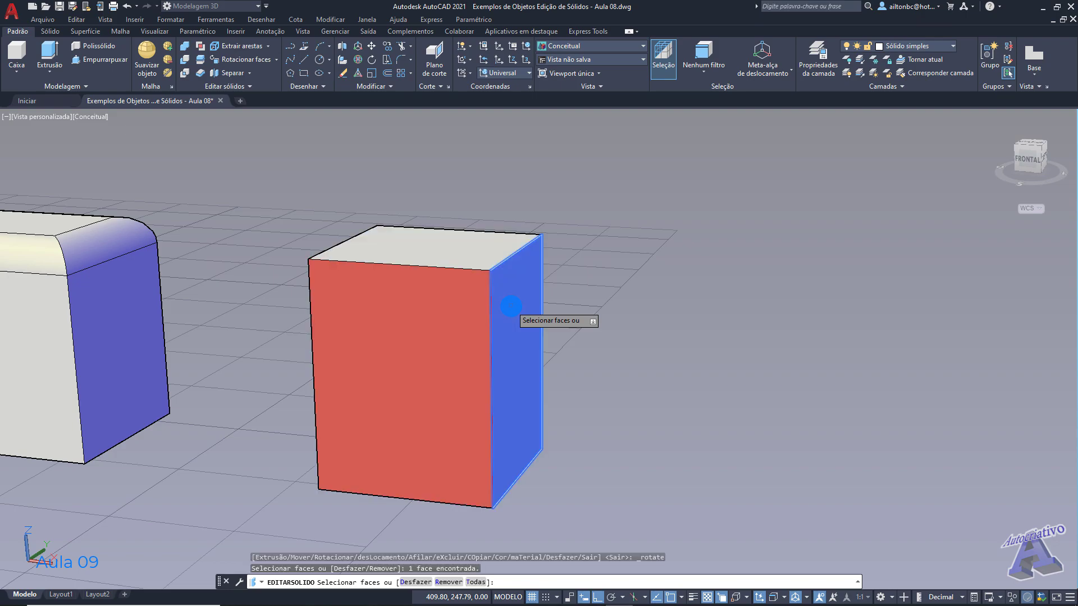
pyautogui.press('Return')
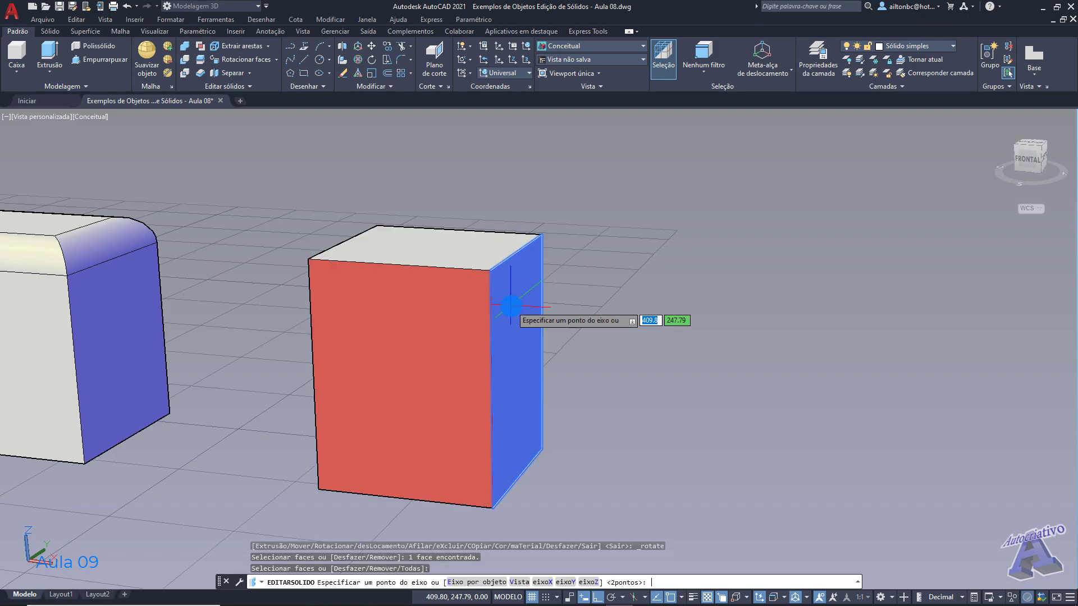
pyautogui.click(542, 449)
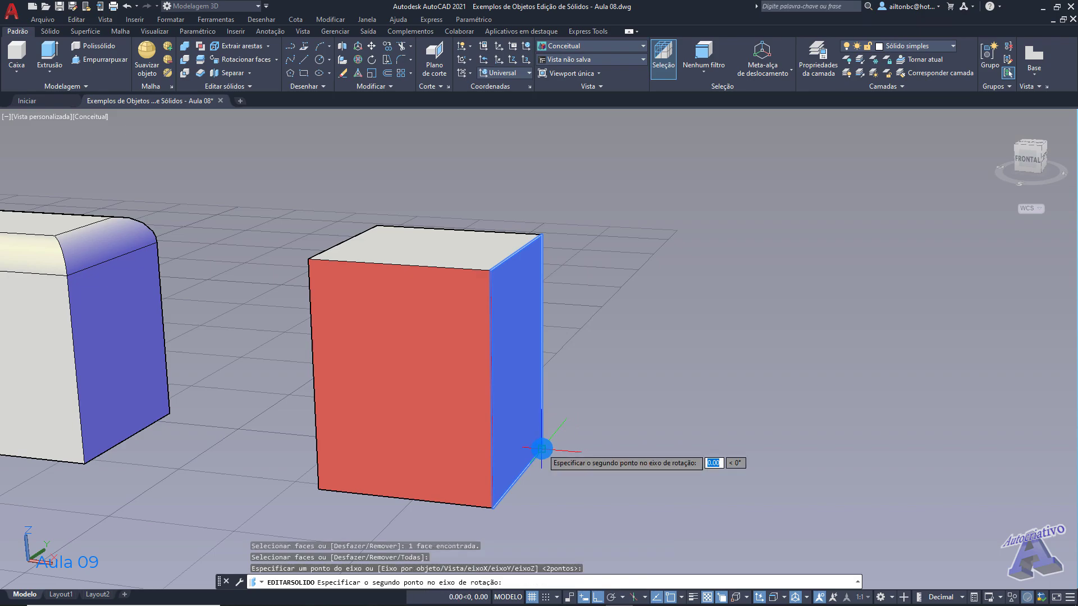
pyautogui.click(493, 509)
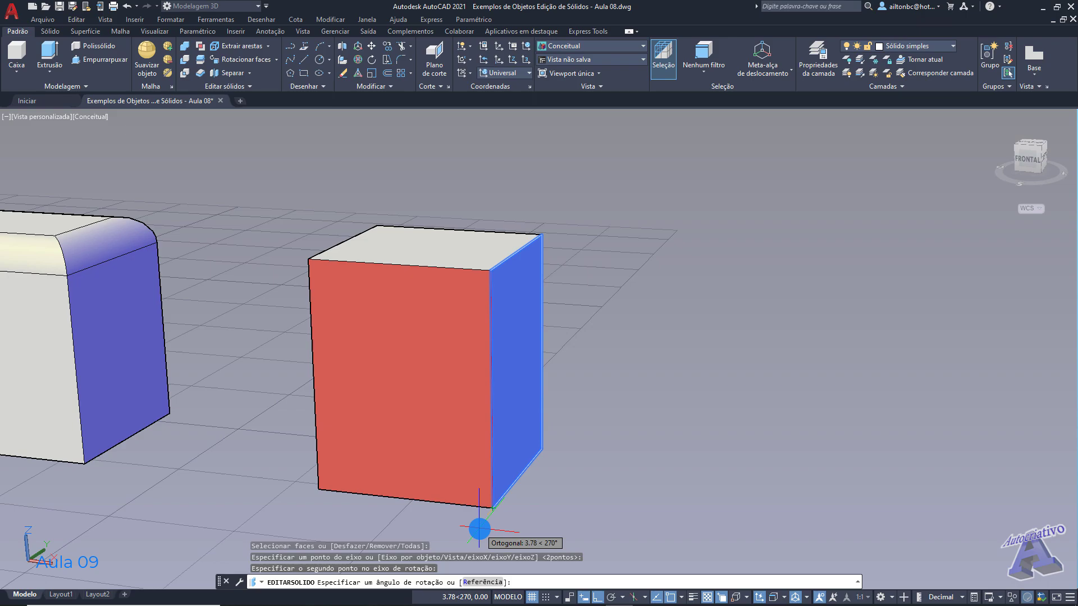
pyautogui.write('45')
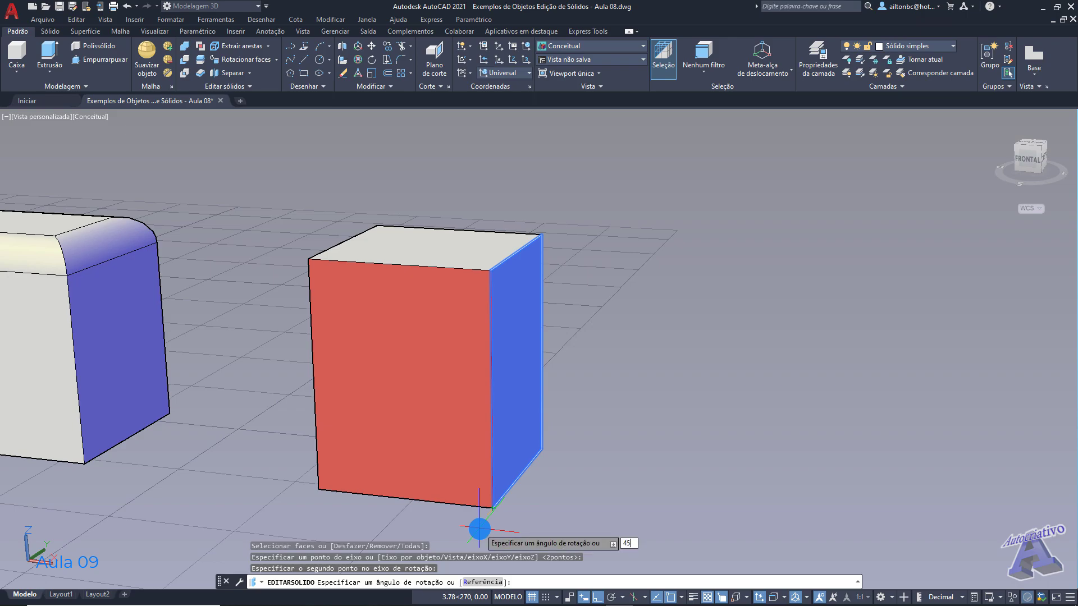
pyautogui.press('Return')
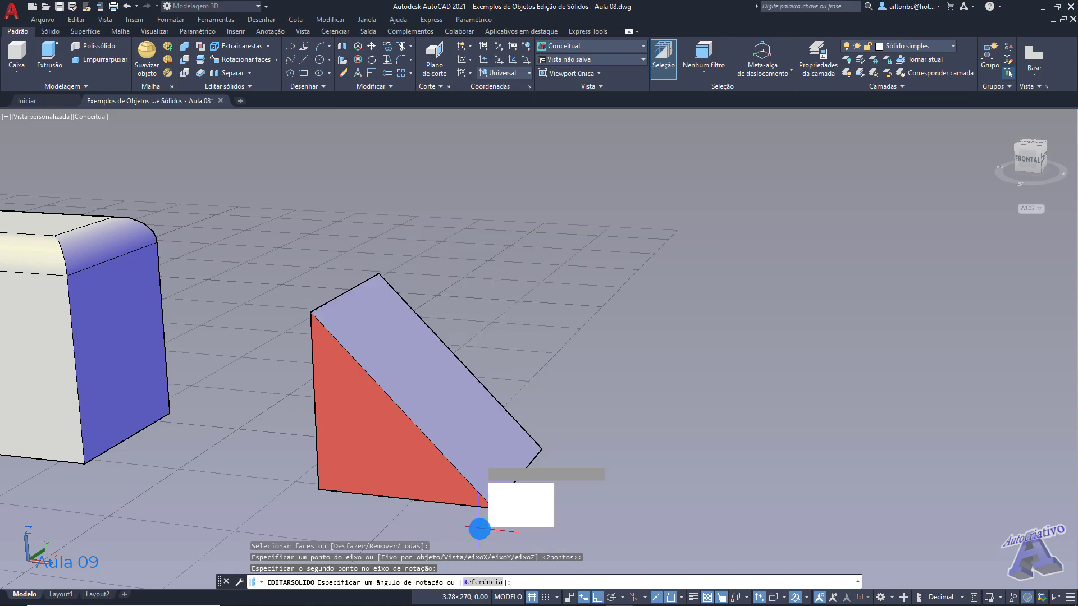
pyautogui.press('Return')
pyautogui.press('Return')
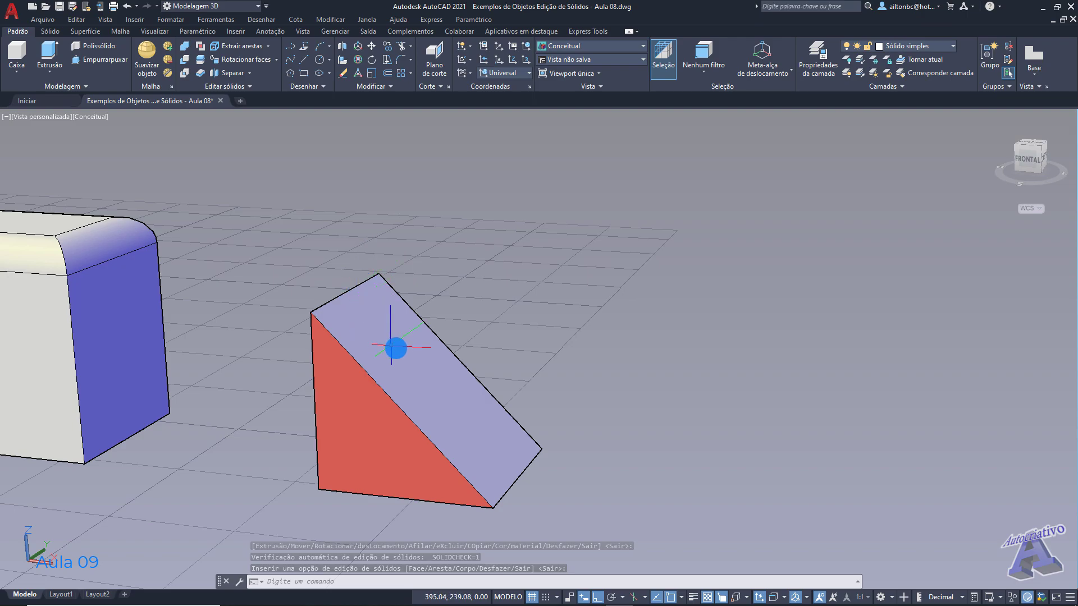
pyautogui.hotkey('ctrl', 'z')
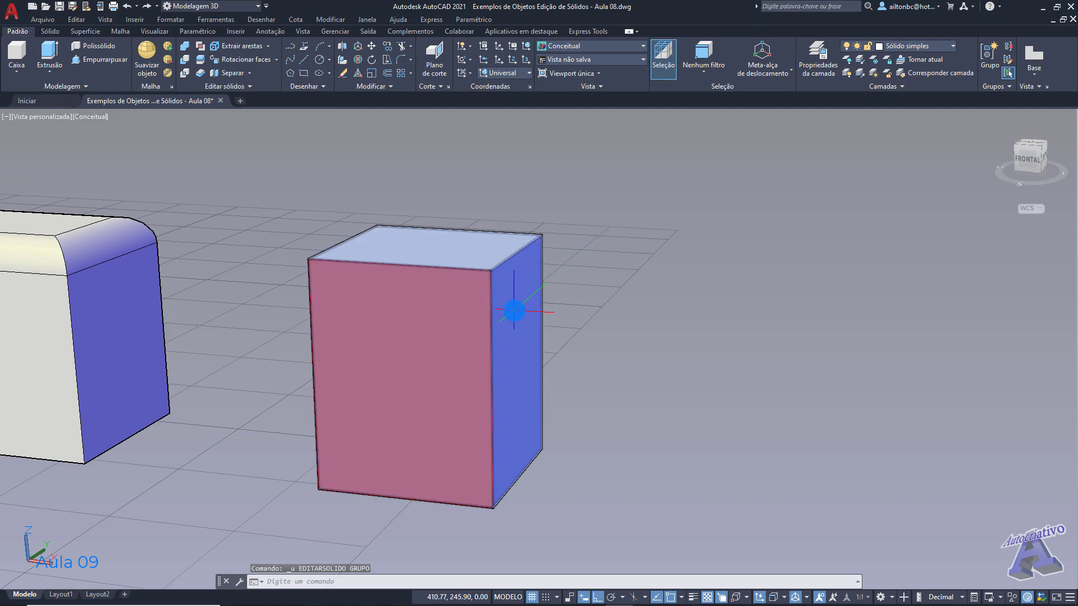
# Rotate the box's blue side face inward about its lower edge, setting the axis from front corner to back corner
pyautogui.click(245, 59)
pyautogui.click(518, 322)
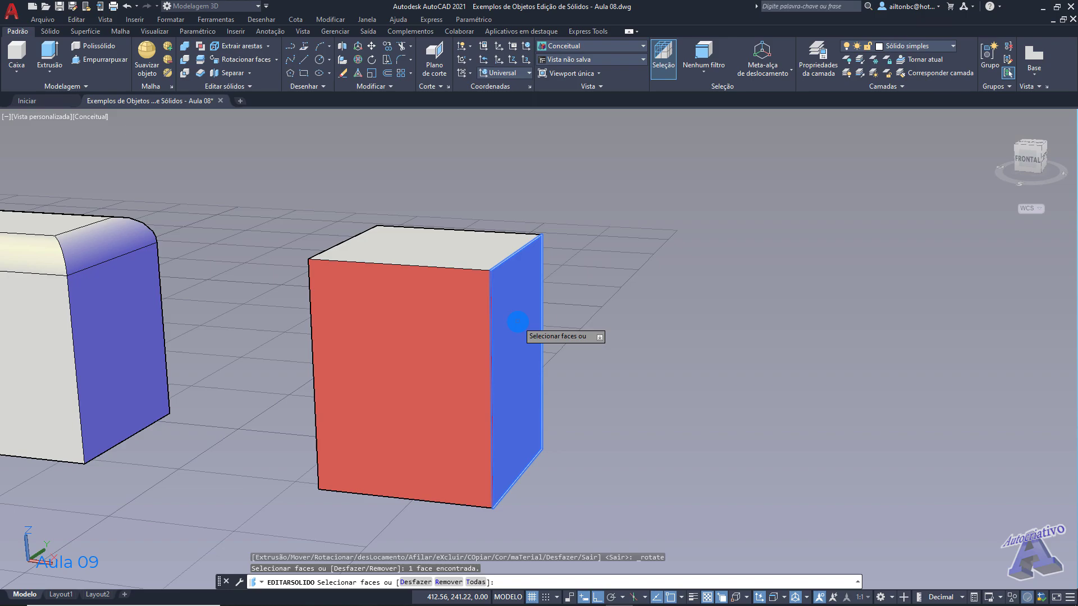
pyautogui.press('Return')
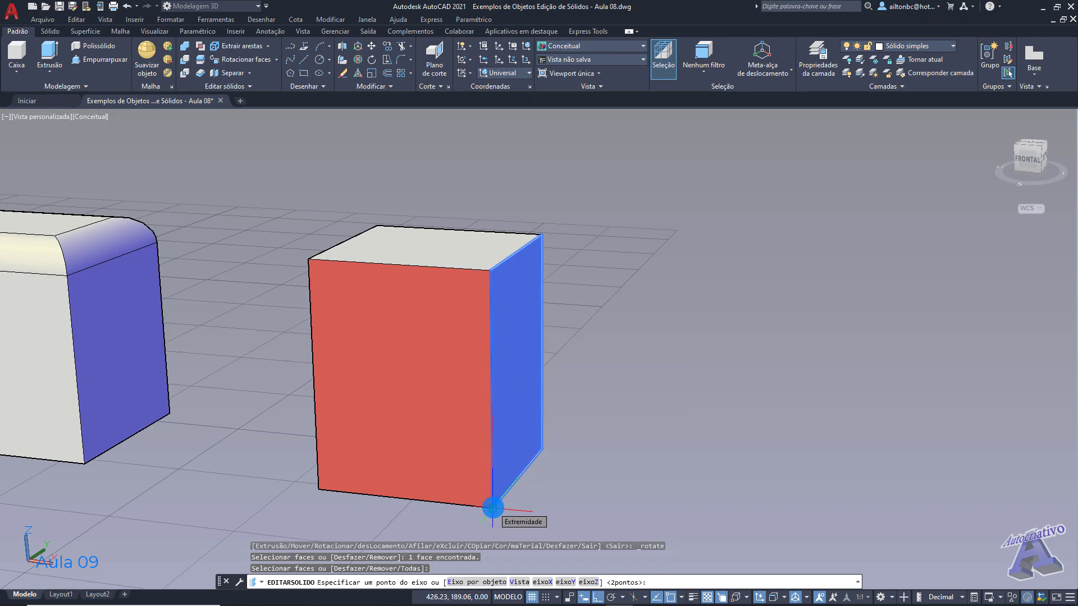
pyautogui.click(492, 508)
pyautogui.click(541, 449)
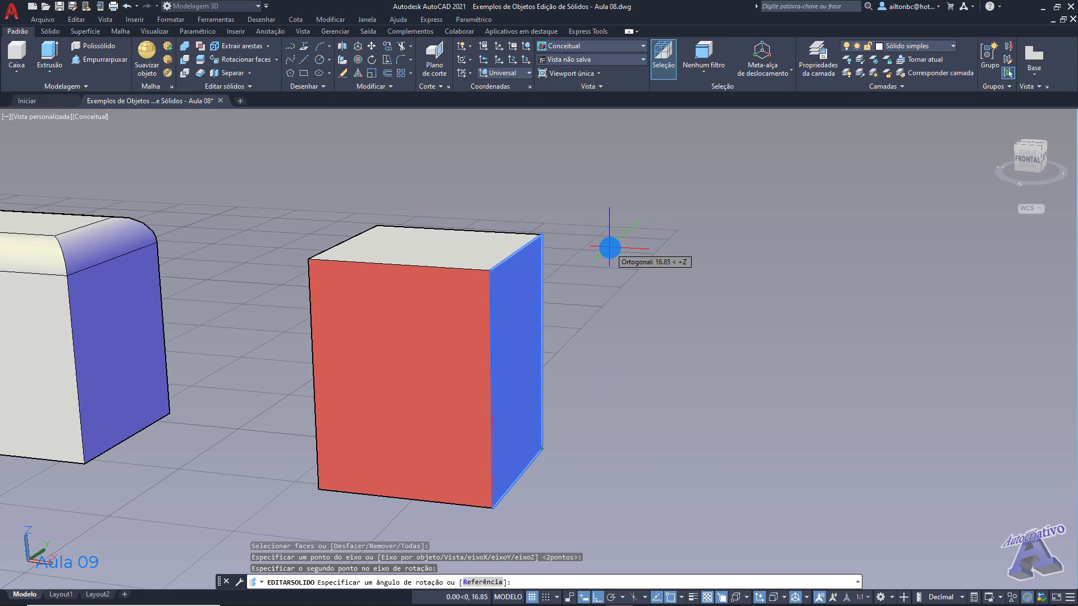
pyautogui.press('Return')
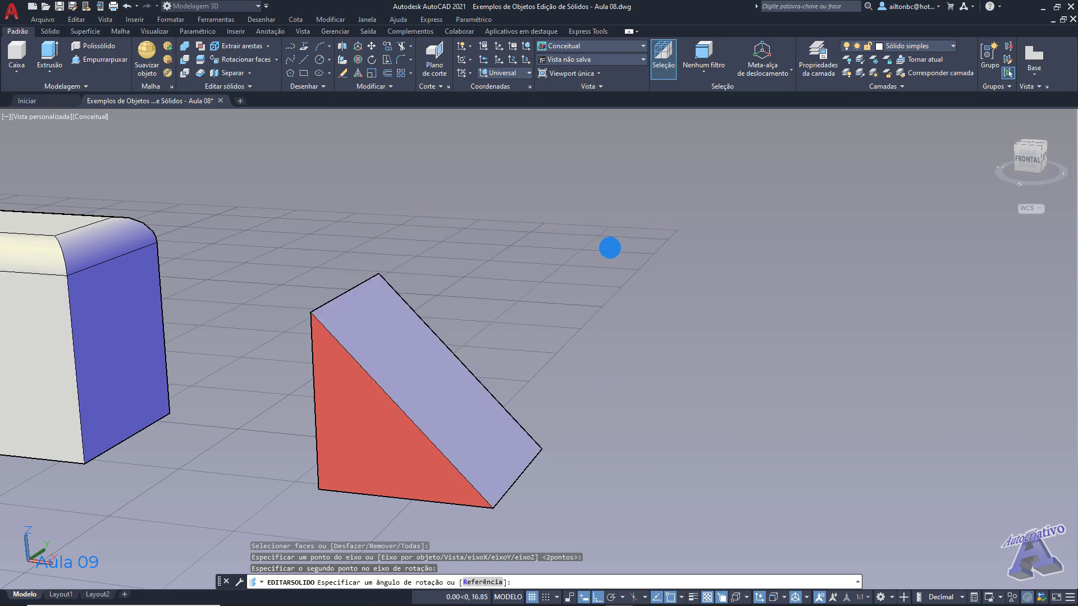
pyautogui.press('Return')
pyautogui.press('Return')
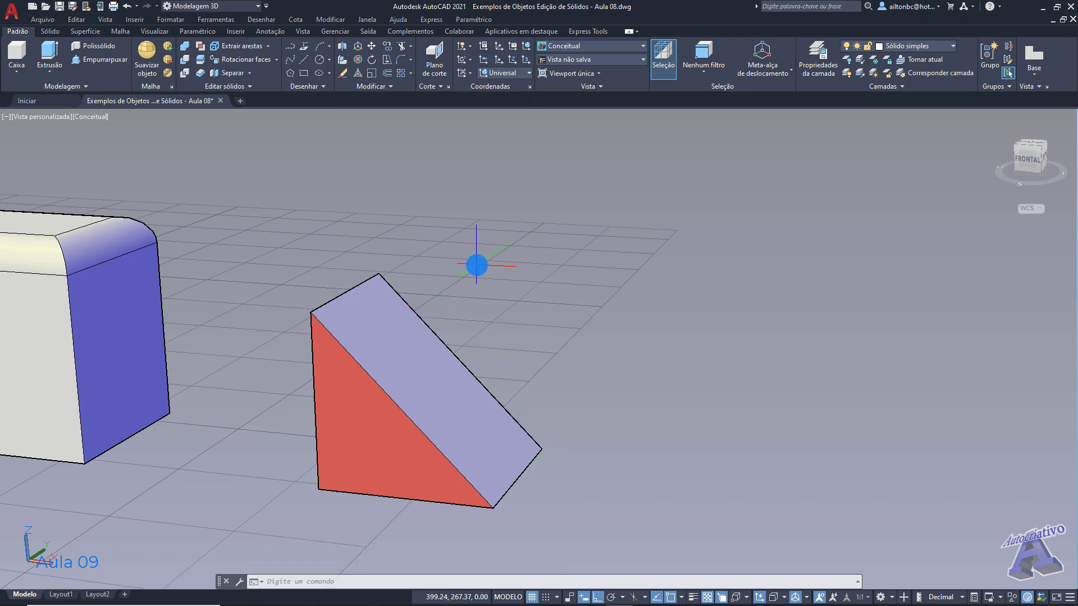
# Undo the inward rotation of the box's side face
pyautogui.scroll(-2, 477, 266)
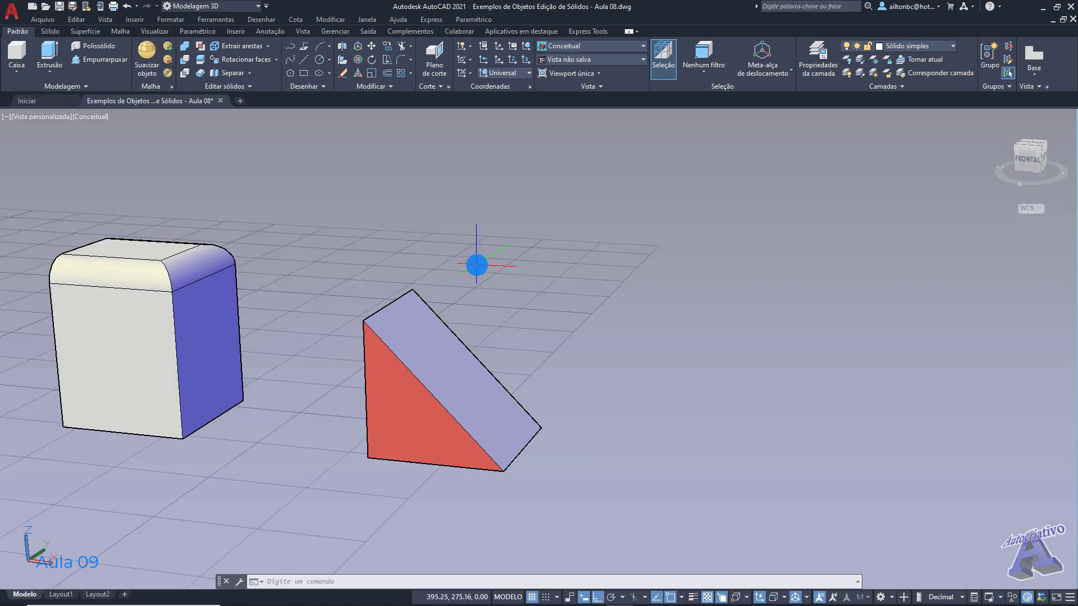
pyautogui.hotkey('ctrl', 'z')
pyautogui.hotkey('ctrl', 'z')
# Color the top face of the red-fronted box green (verde) with Colorir faces
pyautogui.keyDown('shift'); pyautogui.moveTo(520, 224); pyautogui.dragTo(506, 263, button='middle'); pyautogui.keyUp('shift')
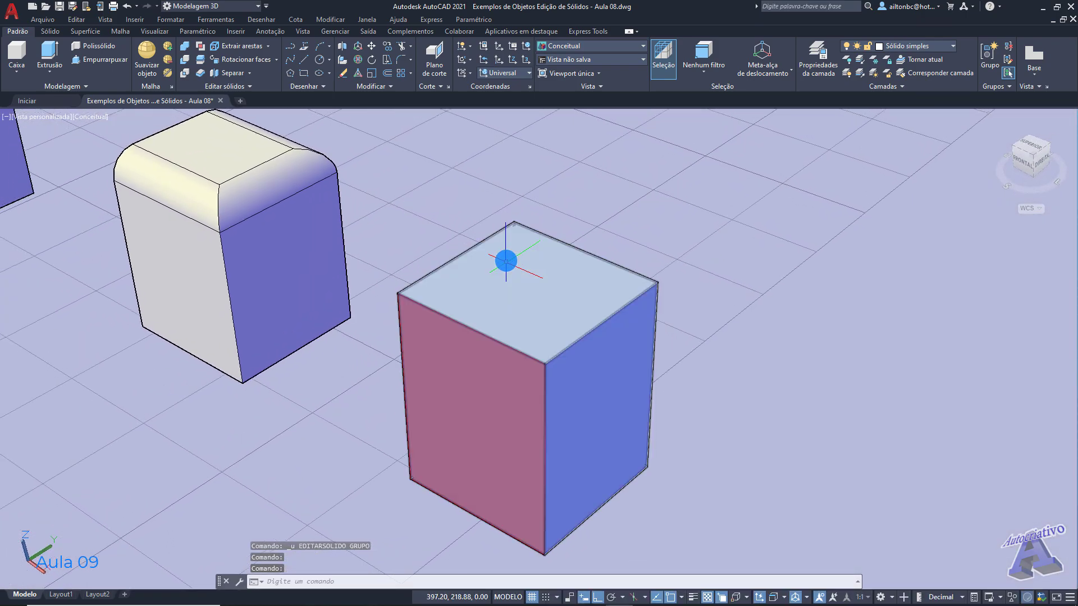
pyautogui.click(276, 60)
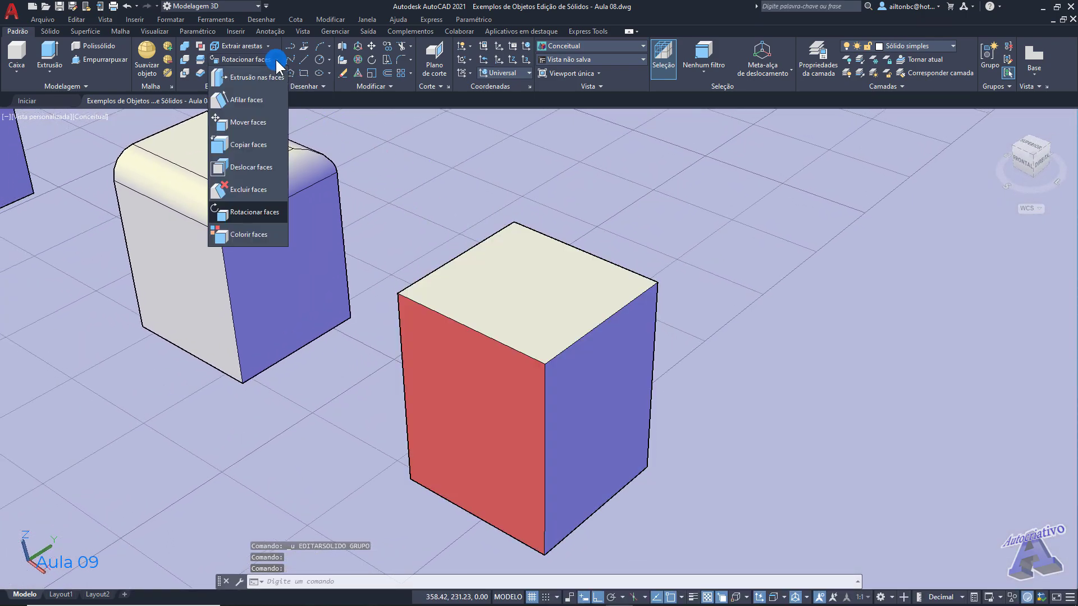
pyautogui.click(241, 235)
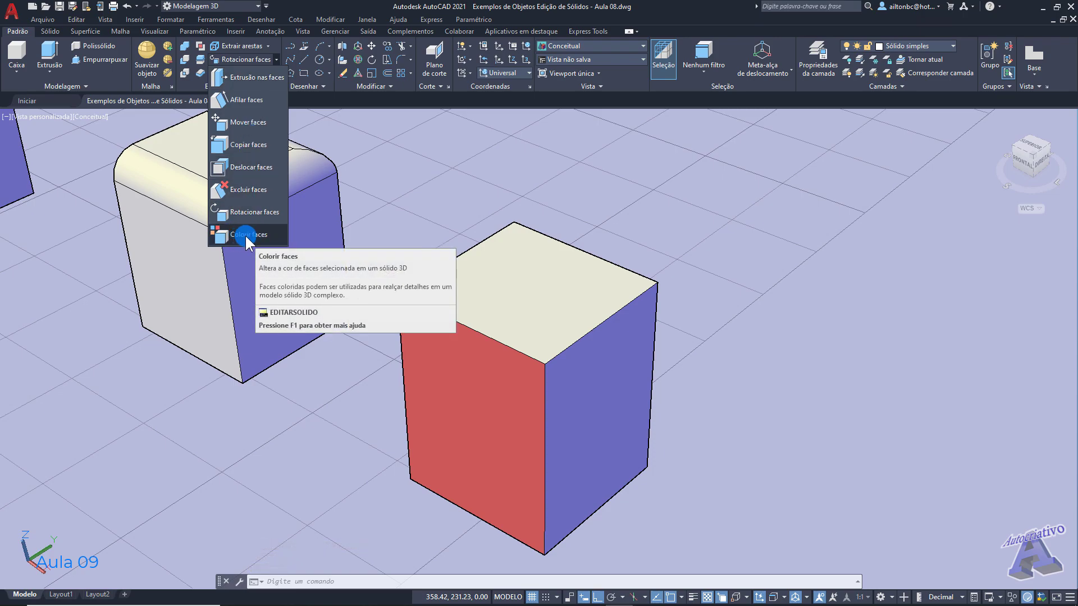
pyautogui.click(245, 234)
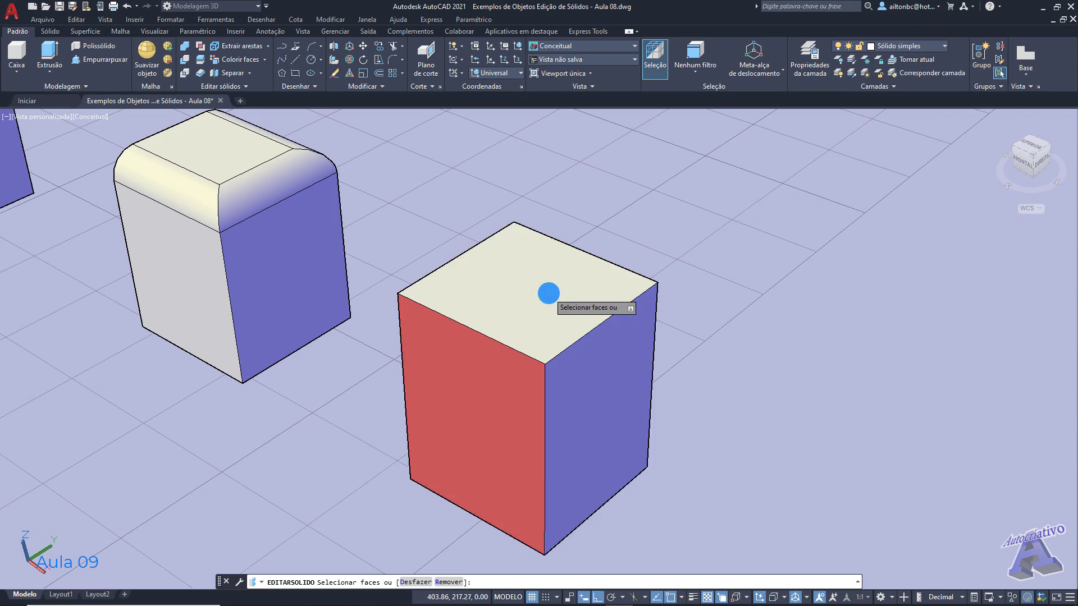
pyautogui.click(548, 292)
pyautogui.press('Return')
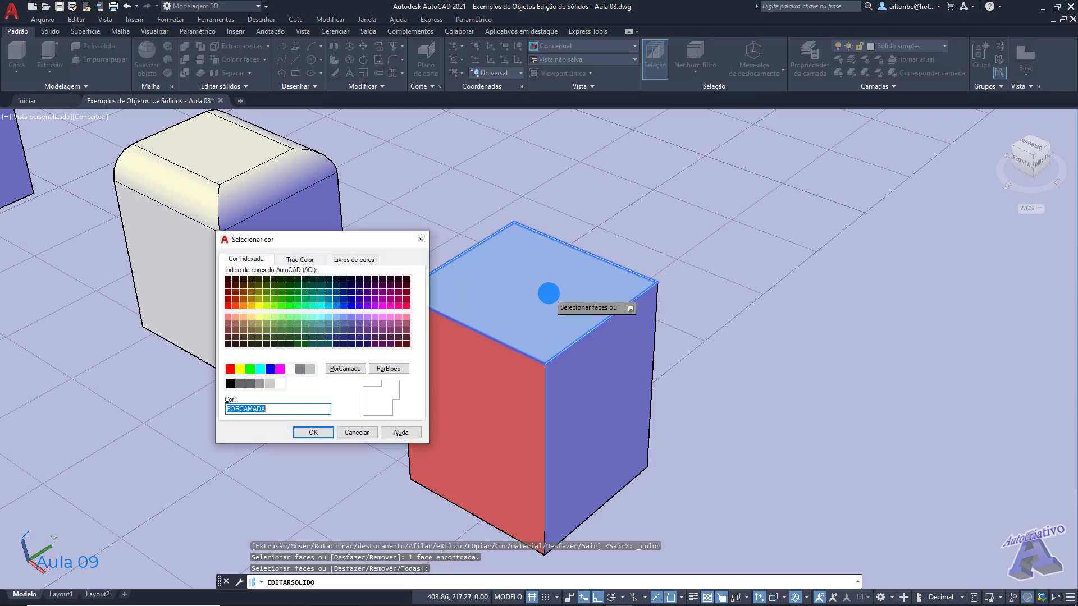
pyautogui.moveTo(328, 240); pyautogui.dragTo(838, 237)
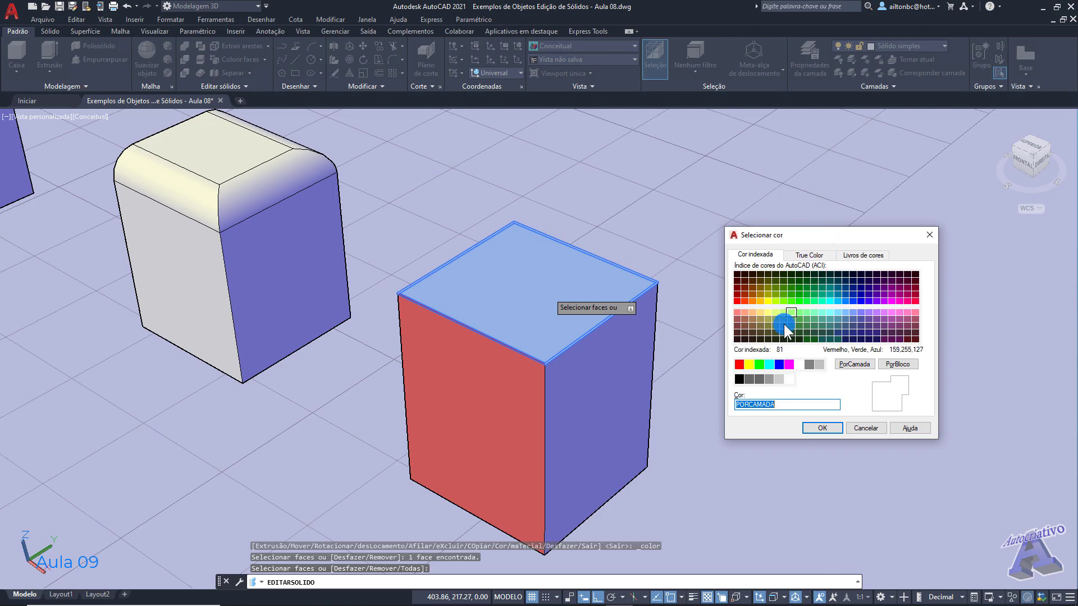
pyautogui.click(759, 364)
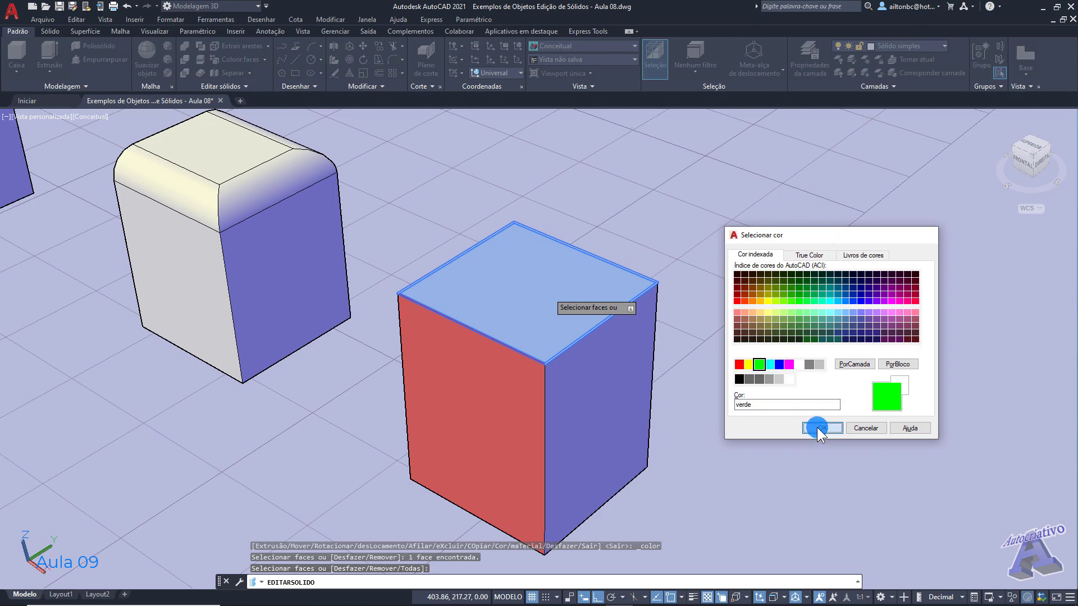
pyautogui.click(818, 428)
pyautogui.press('Return')
pyautogui.press('Return')
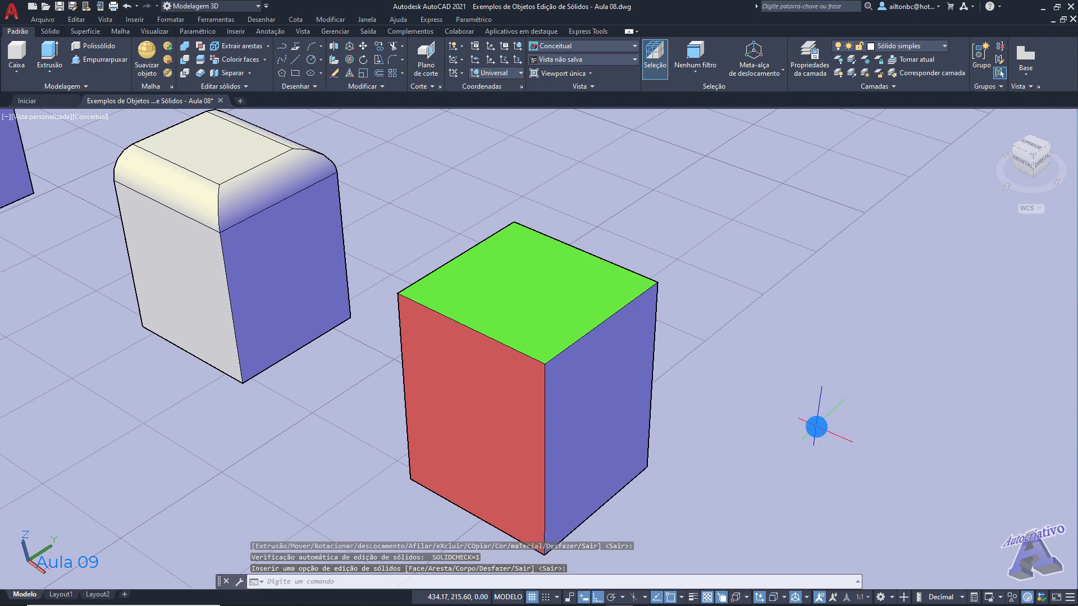
pyautogui.keyDown('shift'); pyautogui.moveTo(750, 315); pyautogui.dragTo(692, 301, button='middle'); pyautogui.keyUp('shift')
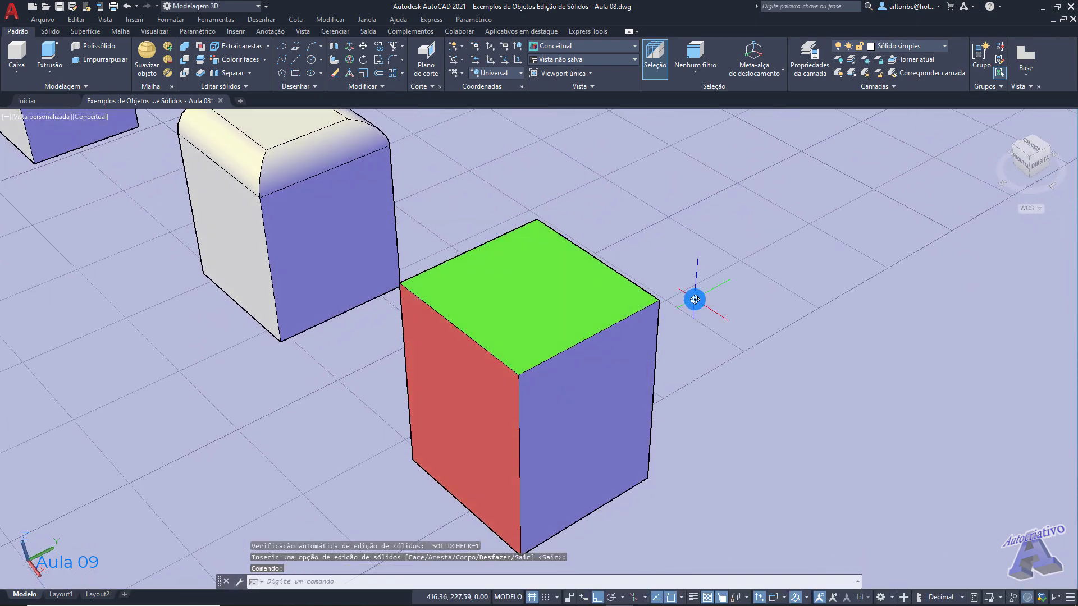
pyautogui.moveTo(580, 293)
pyautogui.mouseDown(button='middle')
pyautogui.moveTo(542, 272)
pyautogui.moveTo(575, 312)
pyautogui.mouseUp(button='middle')
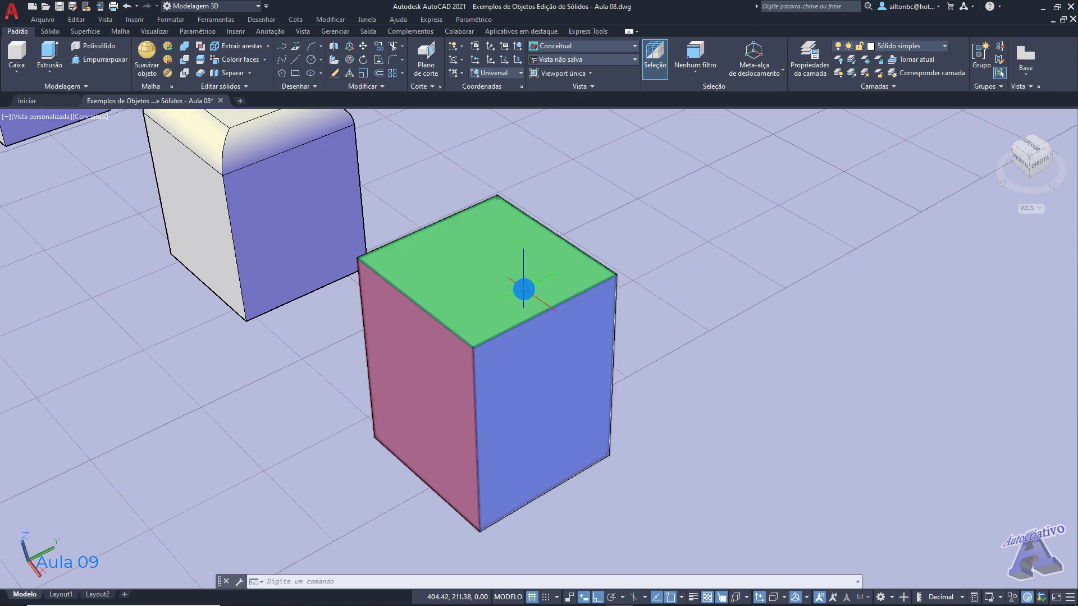
pyautogui.keyDown('shift'); pyautogui.moveTo(491, 281); pyautogui.dragTo(553, 295, button='middle'); pyautogui.keyUp('shift')
pyautogui.keyDown('shift'); pyautogui.moveTo(497, 243); pyautogui.dragTo(604, 427, button='middle'); pyautogui.keyUp('shift')
pyautogui.scroll(-5, 533, 373)
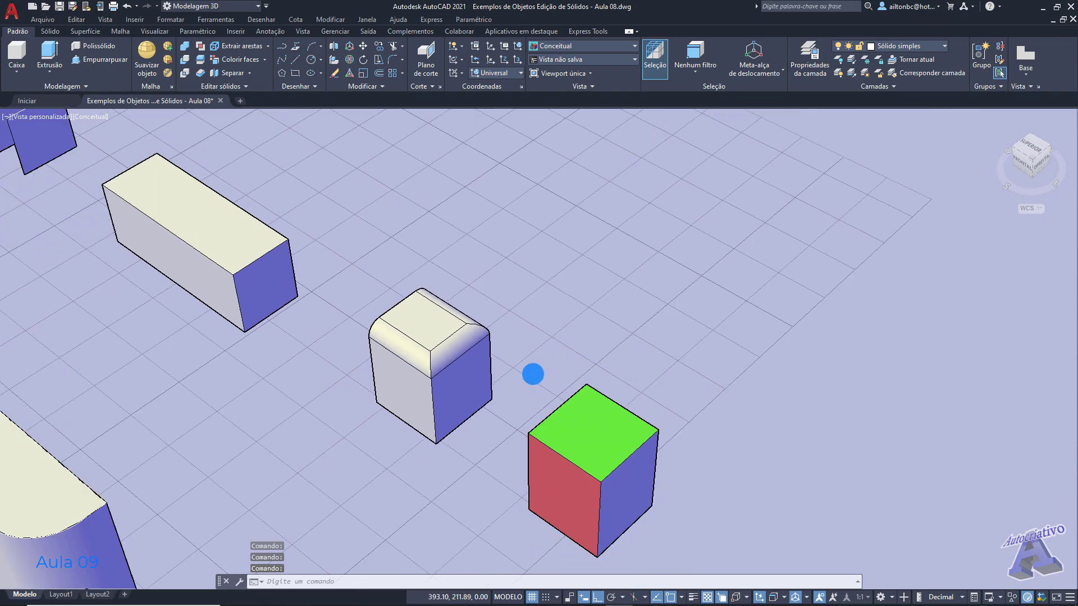
# Unite the white rounded box and the neighbouring red rounded box into one solid with Union, selecting the white one first
pyautogui.scroll(4, 511, 330)
pyautogui.moveTo(368, 263); pyautogui.dragTo(524, 479, button='middle')
pyautogui.scroll(1, 523, 483)
pyautogui.moveTo(398, 415); pyautogui.dragTo(347, 473, button='middle')
pyautogui.scroll(-1, 417, 431)
pyautogui.keyDown('shift'); pyautogui.moveTo(411, 411); pyautogui.dragTo(393, 361, button='middle'); pyautogui.keyUp('shift')
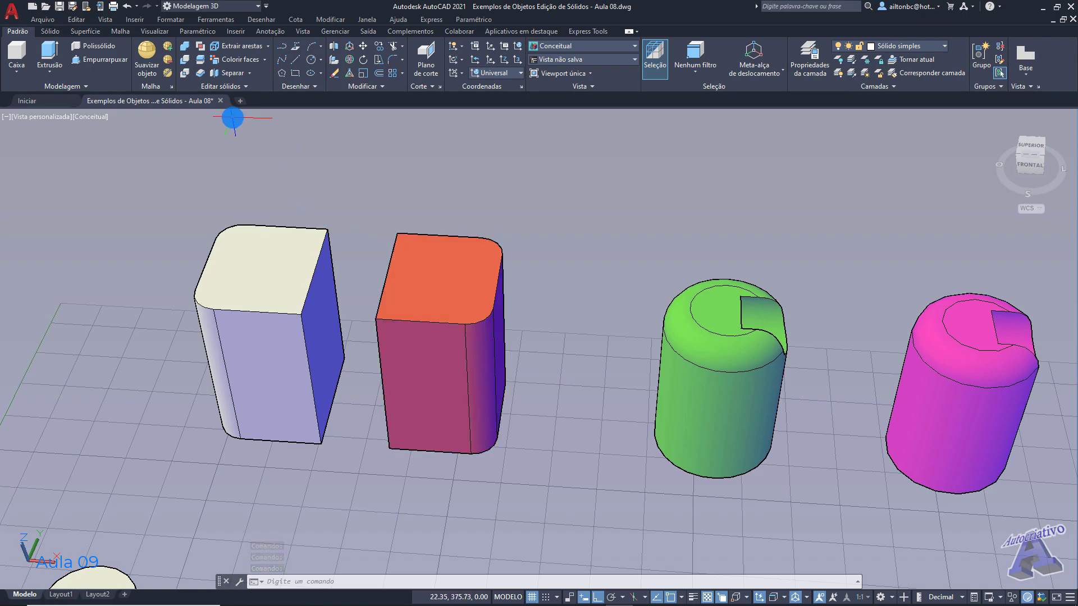
pyautogui.click(185, 45)
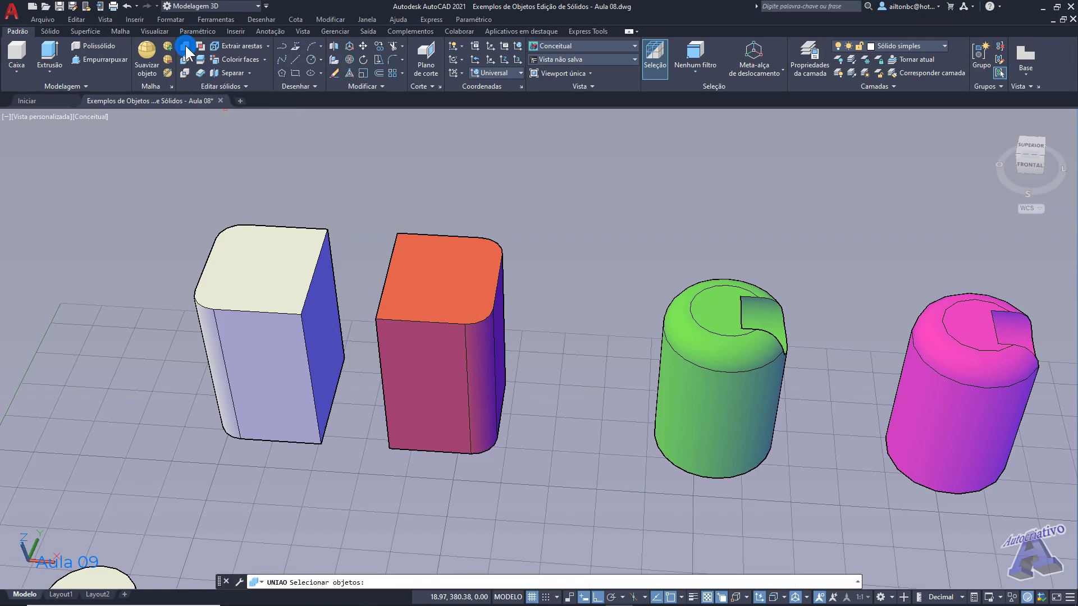
pyautogui.click(304, 227)
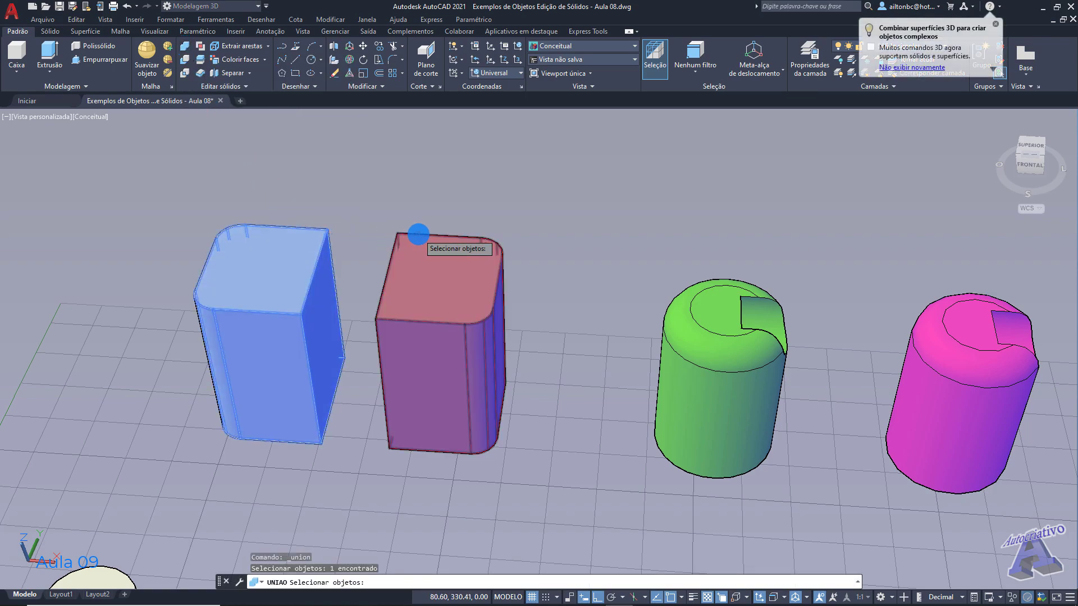
pyautogui.click(419, 235)
pyautogui.press('Return')
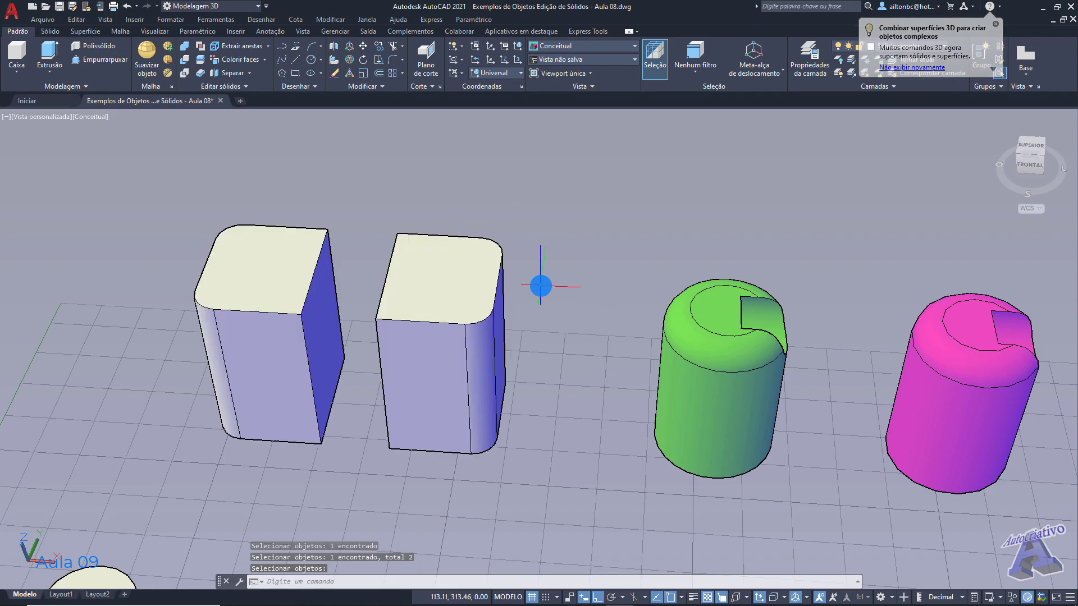
# Examine the two united boxes from several angles and select them to check that they behave as a single solid
pyautogui.click(501, 283)
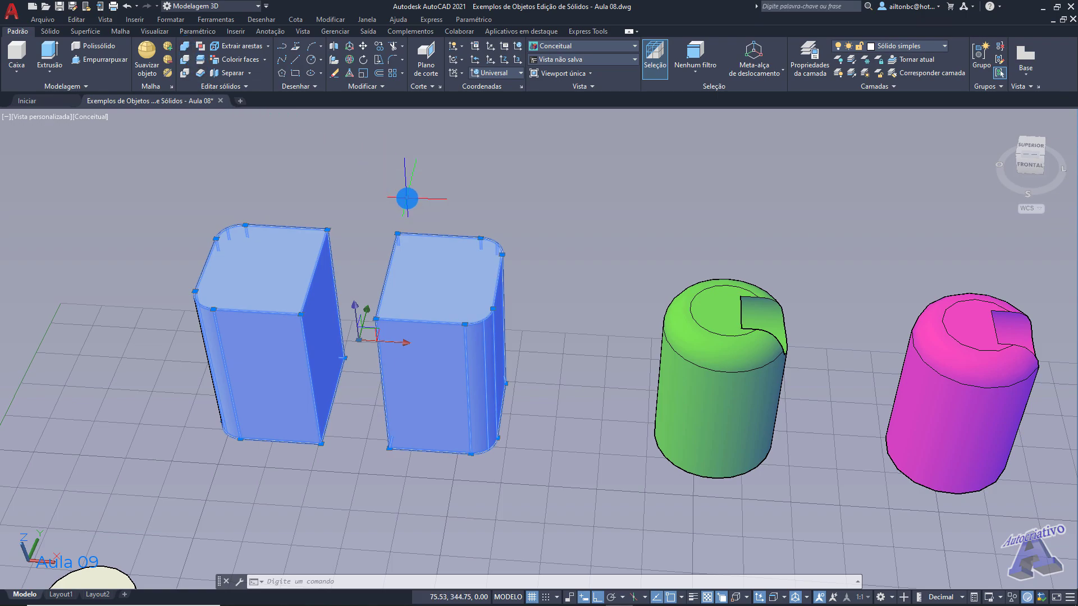
pyautogui.press('Escape')
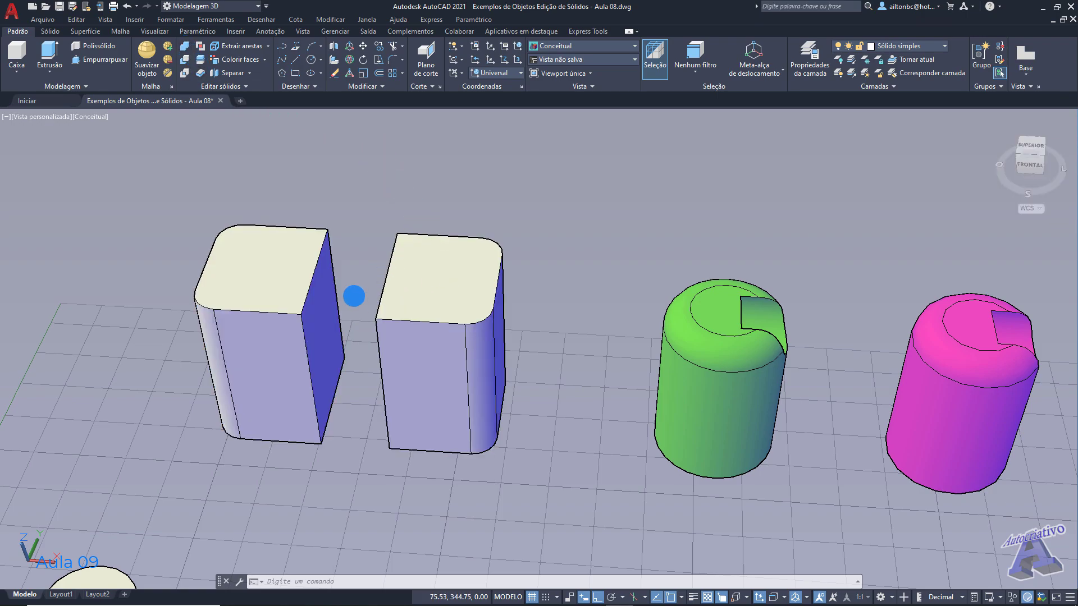
pyautogui.moveTo(396, 271); pyautogui.dragTo(356, 294, button='middle')
pyautogui.scroll(1, 483, 284)
pyautogui.moveTo(491, 283); pyautogui.dragTo(539, 276, button='middle')
pyautogui.scroll(-1, 440, 298)
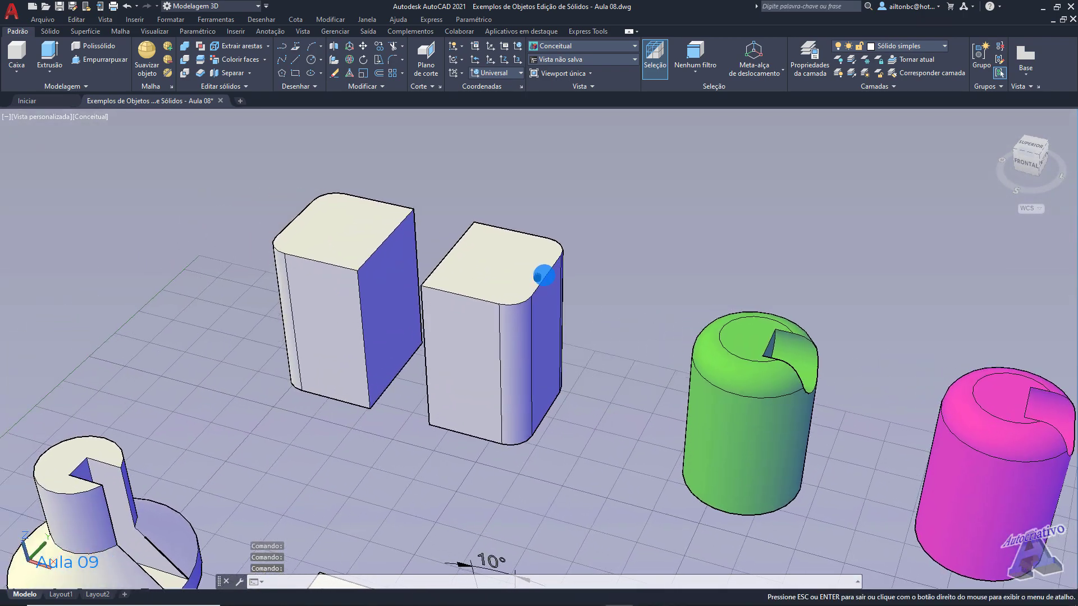
pyautogui.scroll(1, 474, 286)
pyautogui.moveTo(461, 283); pyautogui.dragTo(499, 306, button='middle')
pyautogui.keyDown('shift'); pyautogui.moveTo(451, 310); pyautogui.dragTo(491, 318, button='middle'); pyautogui.keyUp('shift')
pyautogui.scroll(-1, 472, 310)
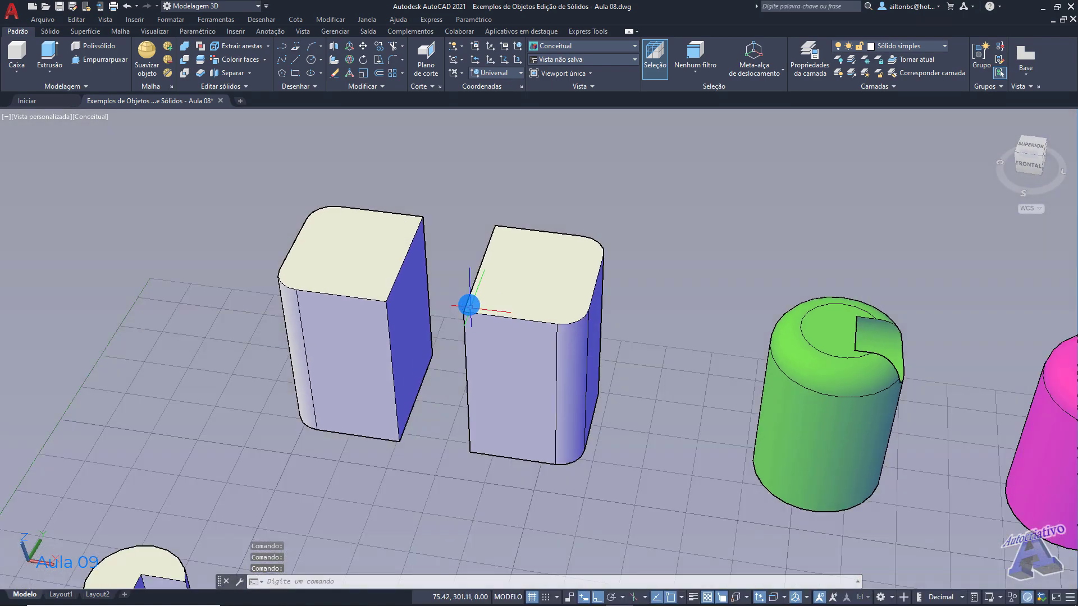
pyautogui.click(472, 309)
pyautogui.click(379, 278)
pyautogui.press('Escape')
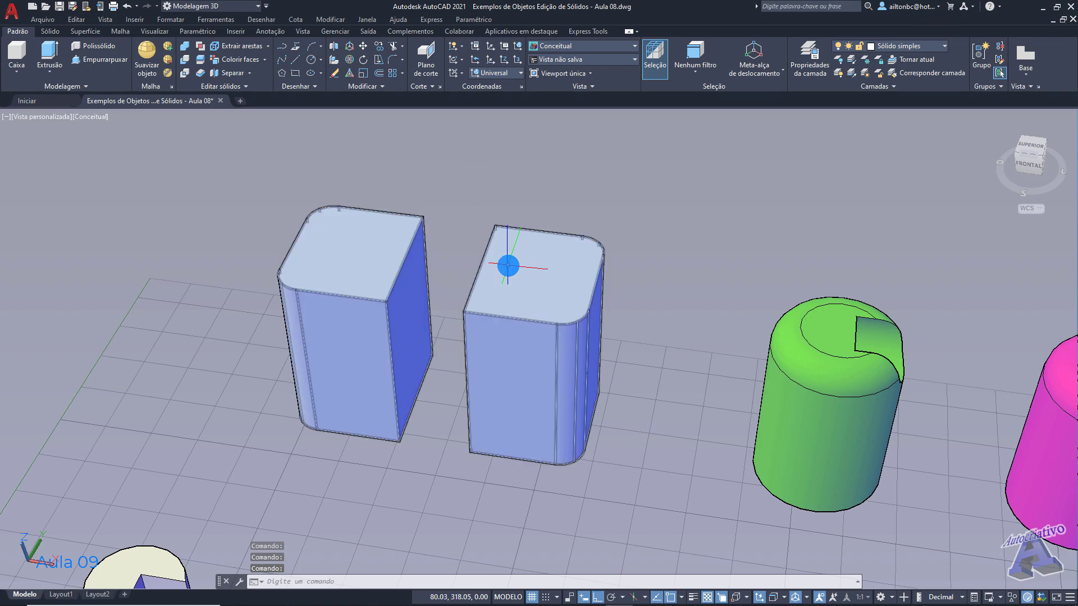
# Split the united pair of rounded boxes into independent solids with Separar
pyautogui.click(249, 73)
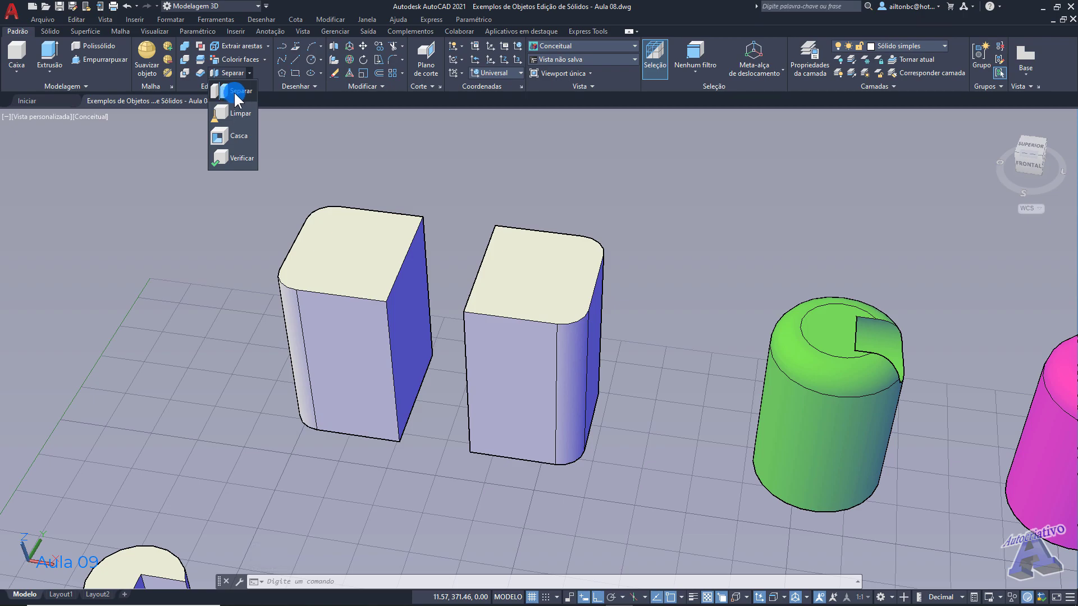
pyautogui.click(240, 91)
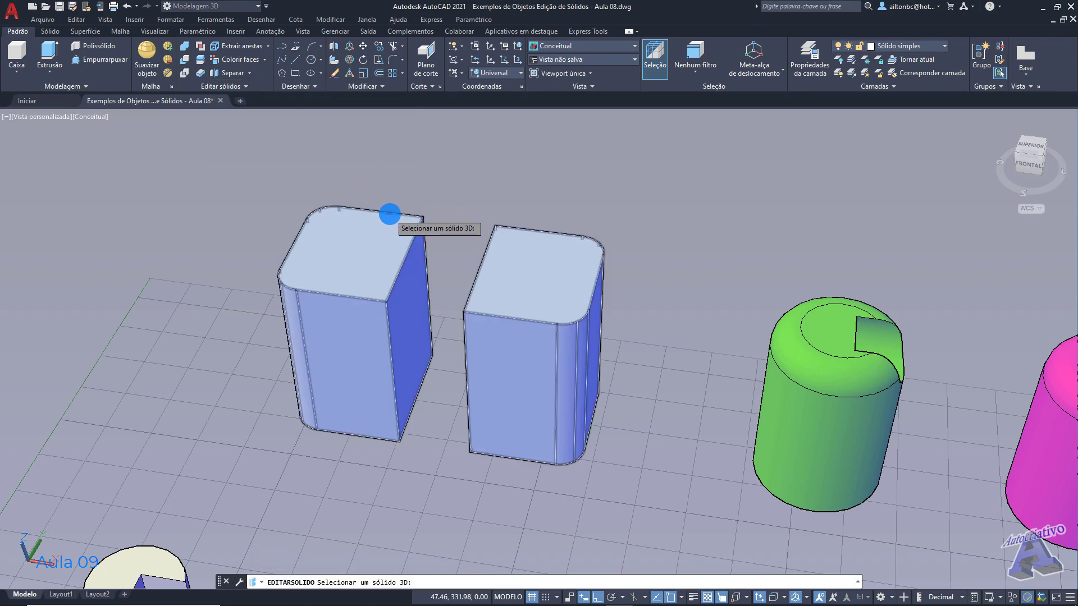
pyautogui.click(390, 214)
pyautogui.press('Return')
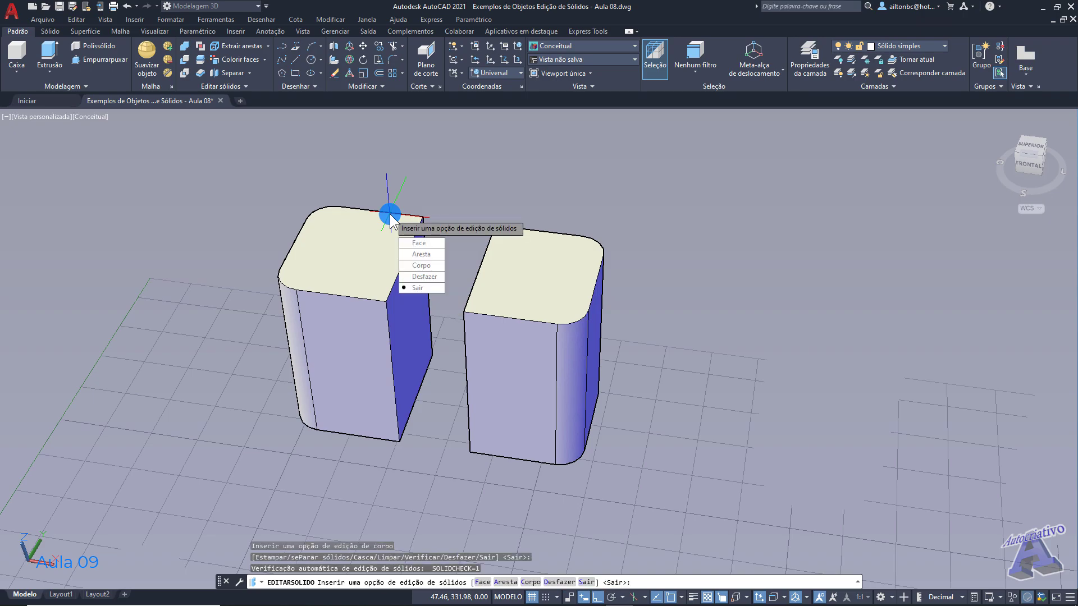
pyautogui.press('Return')
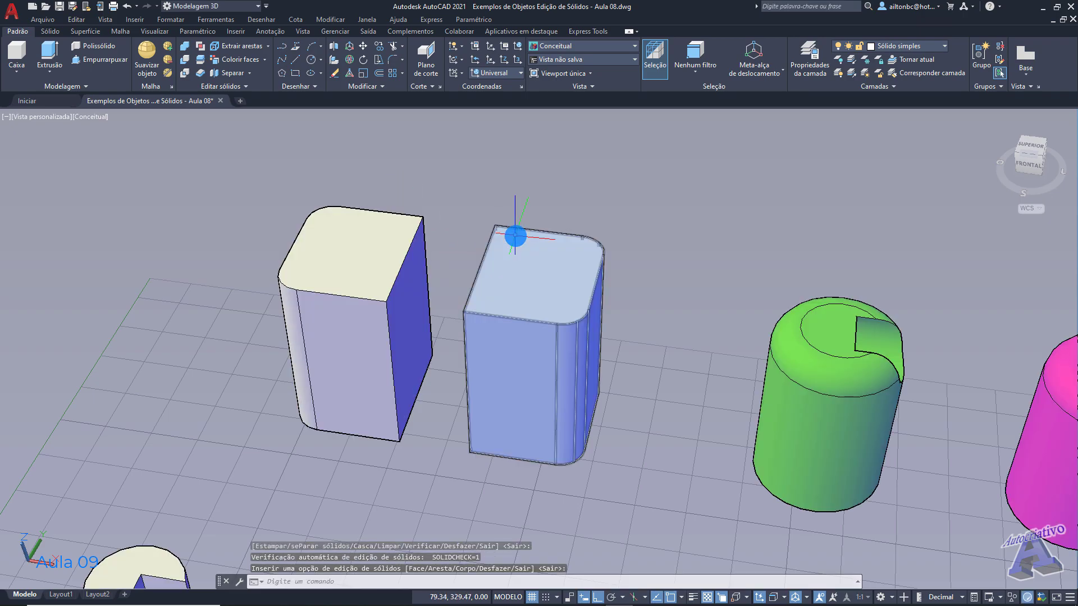
# Select each of the two separated boxes in turn to check that they are independent, clearing the selection each time
pyautogui.click(513, 236)
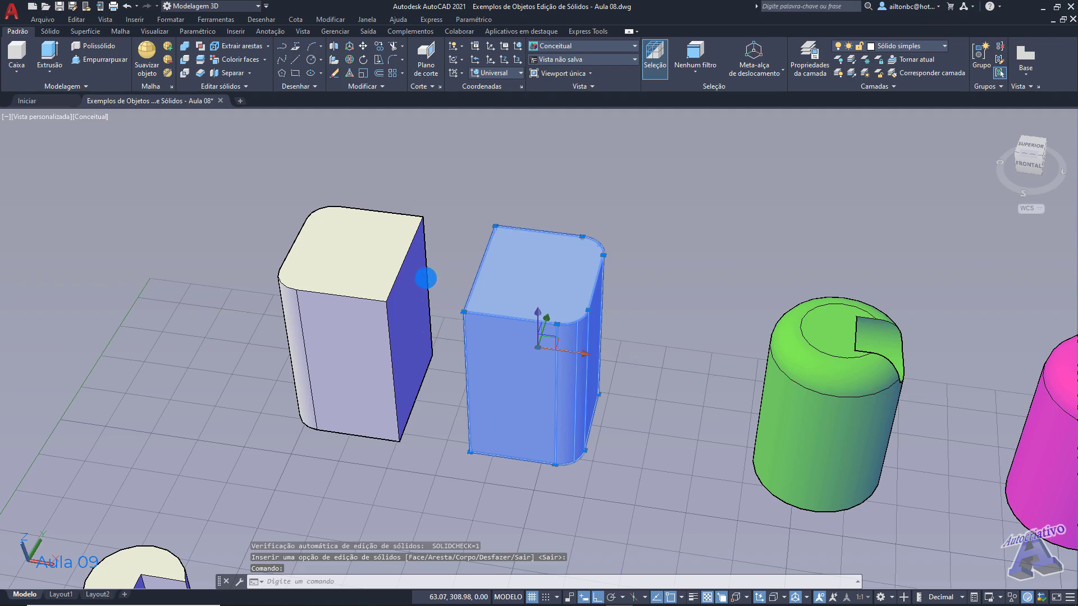
pyautogui.press('Escape')
pyautogui.click(421, 272)
pyautogui.press('Escape')
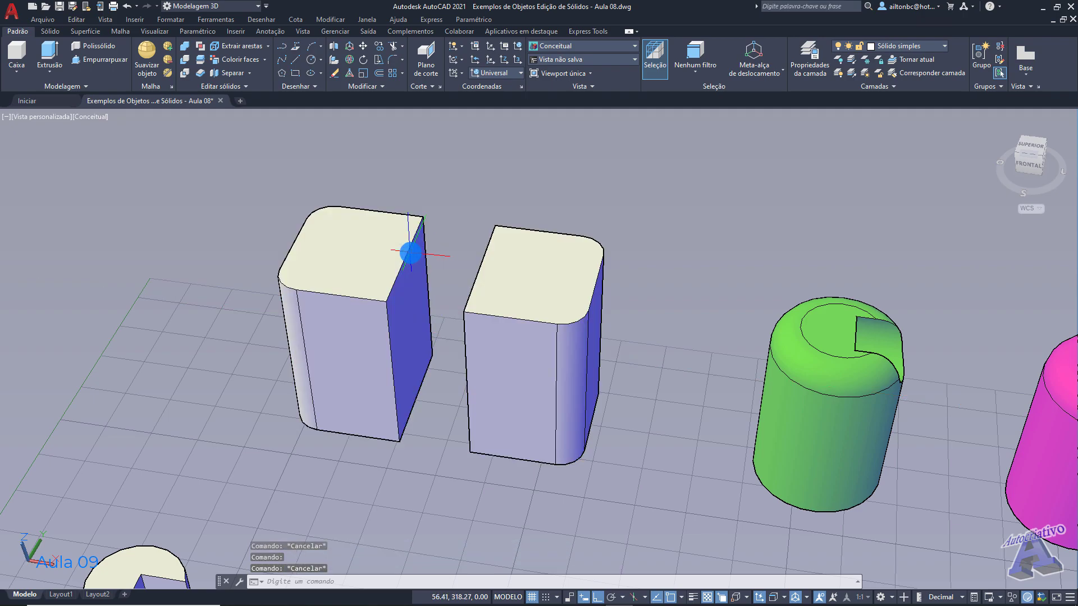
# Try to remove the redundant edges and vertices of the green notched cylinder with Limpar
pyautogui.moveTo(737, 329); pyautogui.dragTo(280, 221, button='middle')
pyautogui.keyDown('shift'); pyautogui.moveTo(631, 294); pyautogui.dragTo(587, 301, button='middle'); pyautogui.keyUp('shift')
pyautogui.scroll(1, 589, 301)
pyautogui.moveTo(662, 299); pyautogui.dragTo(329, 205, button='middle')
pyautogui.scroll(-1, 366, 243)
pyautogui.scroll(-1, 455, 262)
pyautogui.moveTo(450, 264); pyautogui.dragTo(425, 265, button='middle')
pyautogui.scroll(1, 424, 264)
pyautogui.moveTo(399, 227); pyautogui.dragTo(540, 286, button='middle')
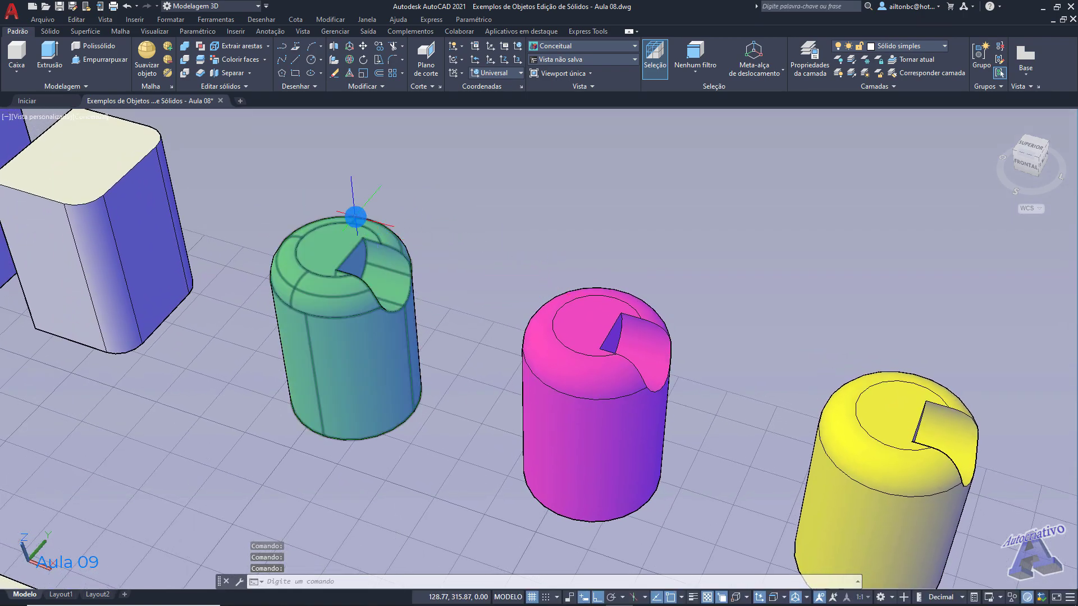
pyautogui.click(250, 73)
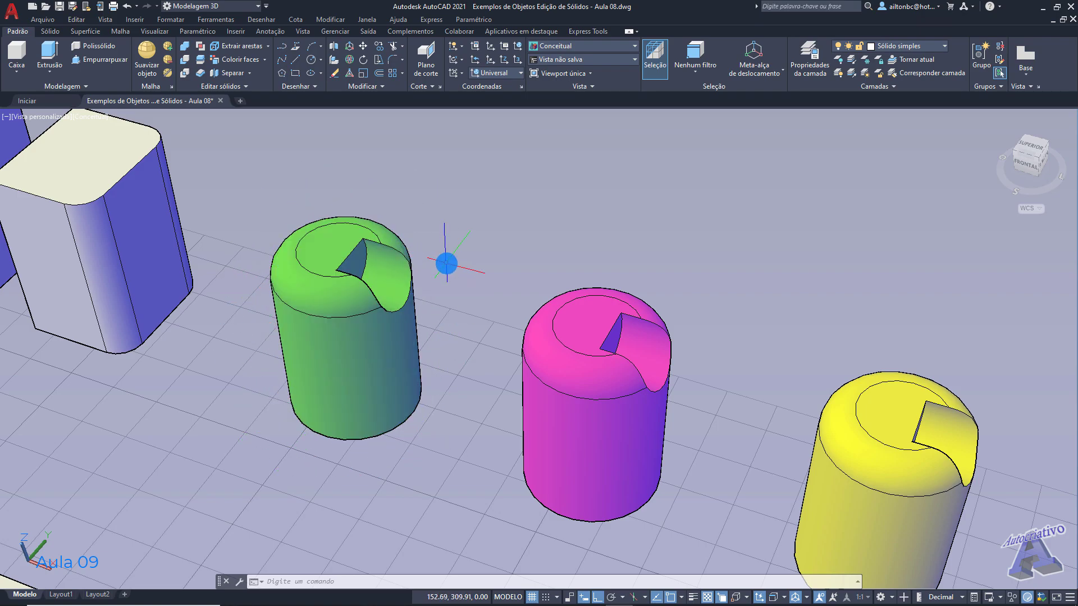
pyautogui.click(250, 73)
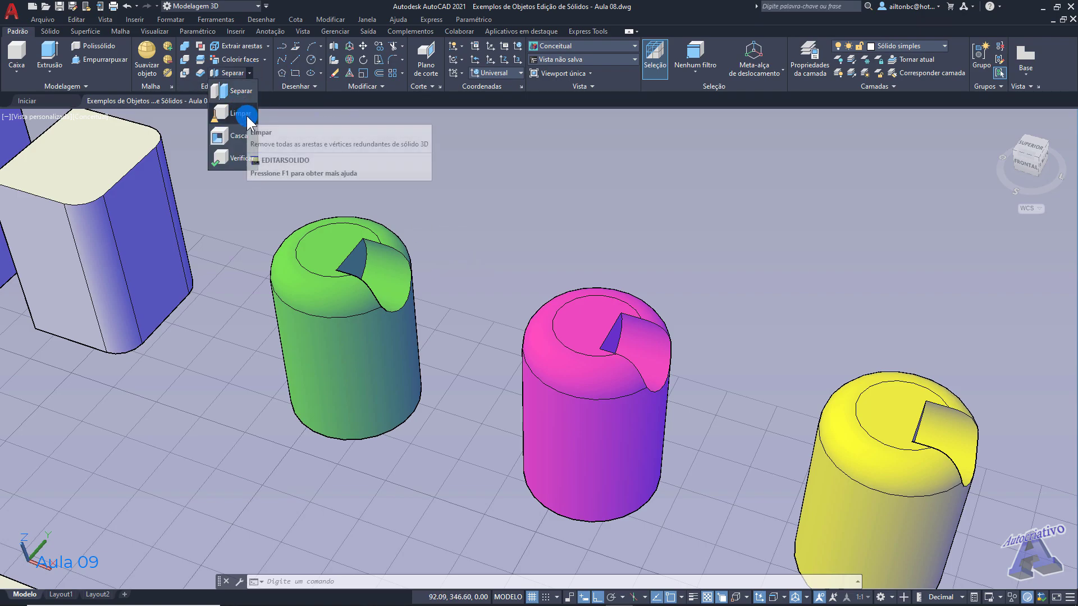
pyautogui.click(240, 115)
pyautogui.click(343, 232)
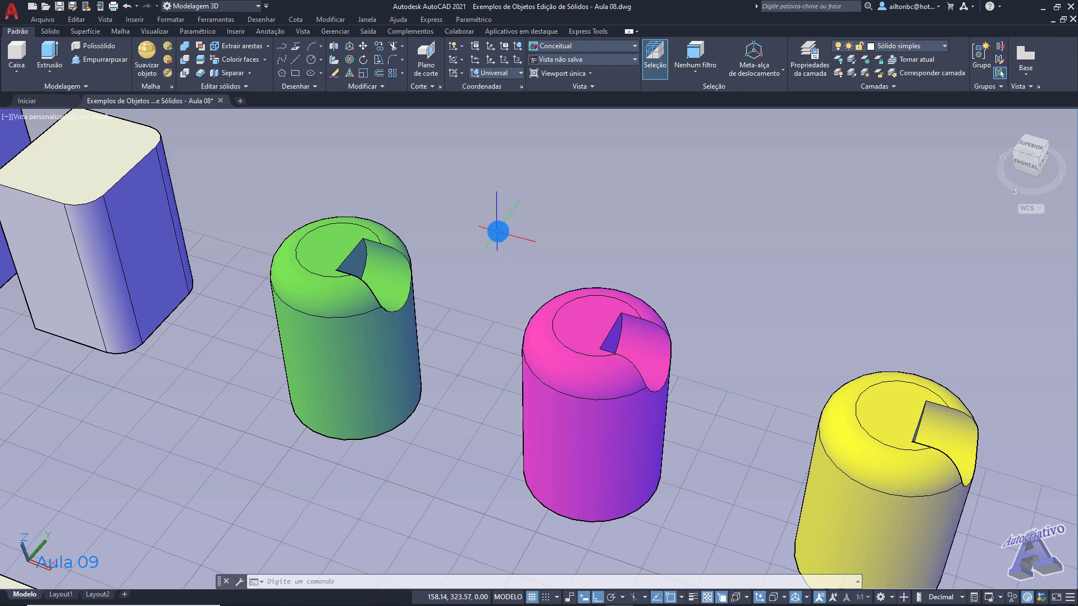
# Convert the green notched cylinder into a surface with Converter em superfície and inspect its surface lines
pyautogui.moveTo(553, 248); pyautogui.dragTo(339, 204, button='middle')
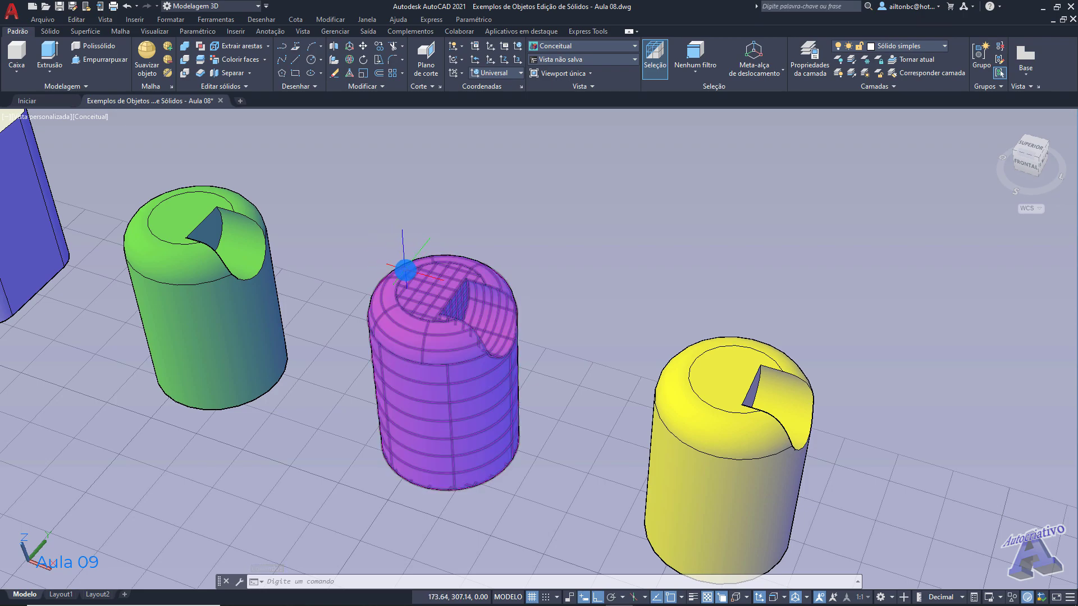
pyautogui.click(243, 87)
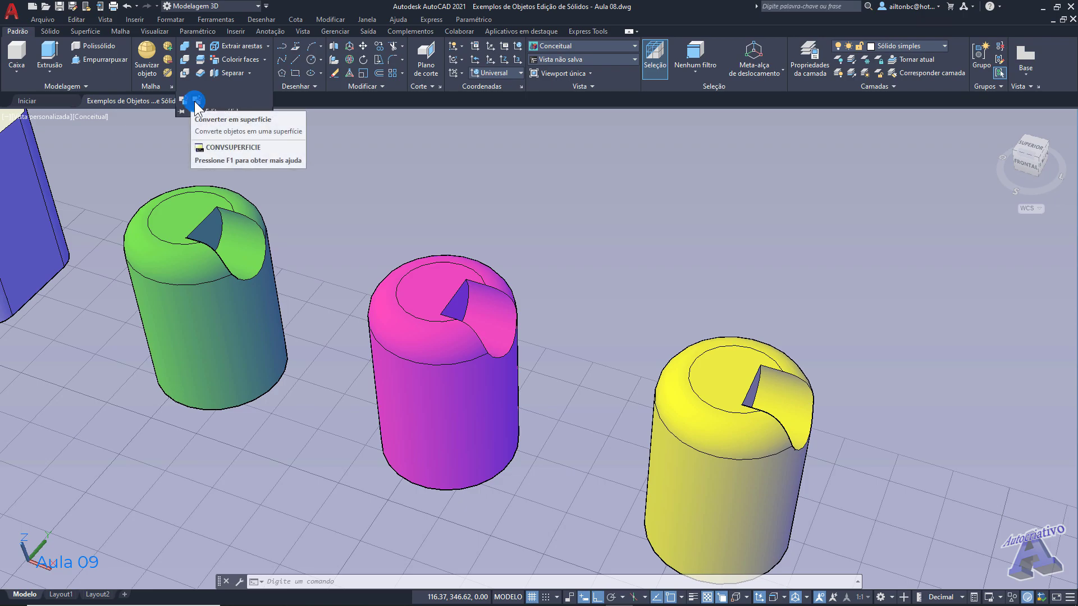
pyautogui.click(291, 159)
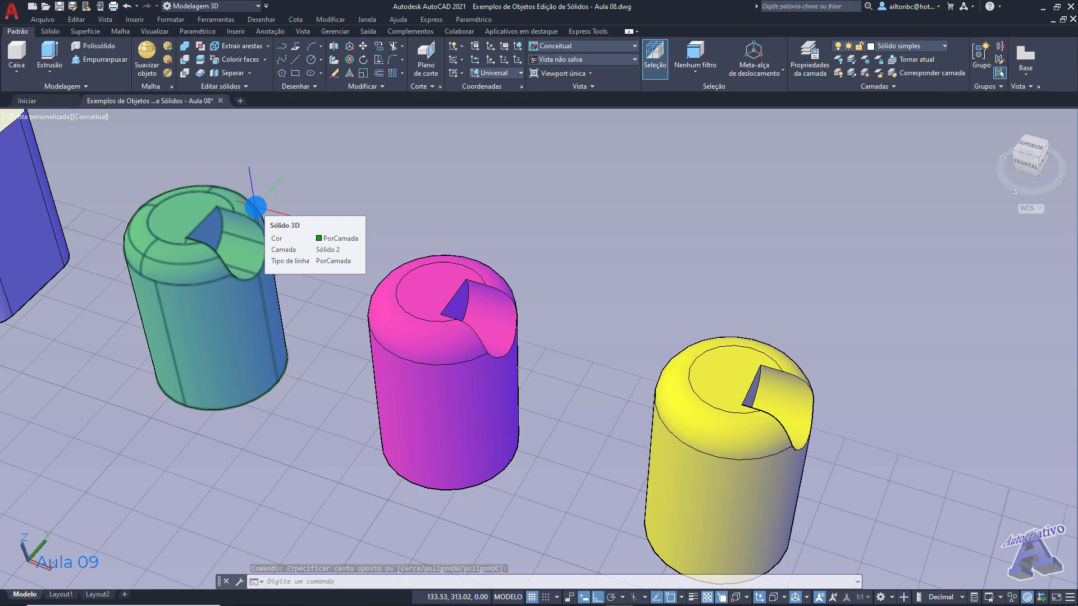
pyautogui.click(224, 85)
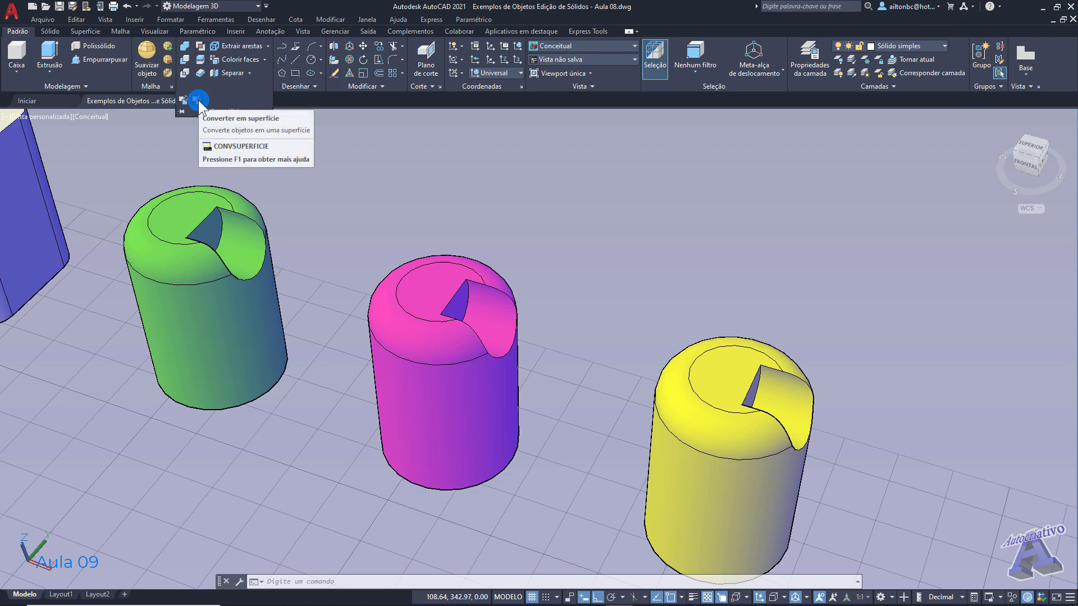
pyautogui.click(198, 99)
pyautogui.click(240, 202)
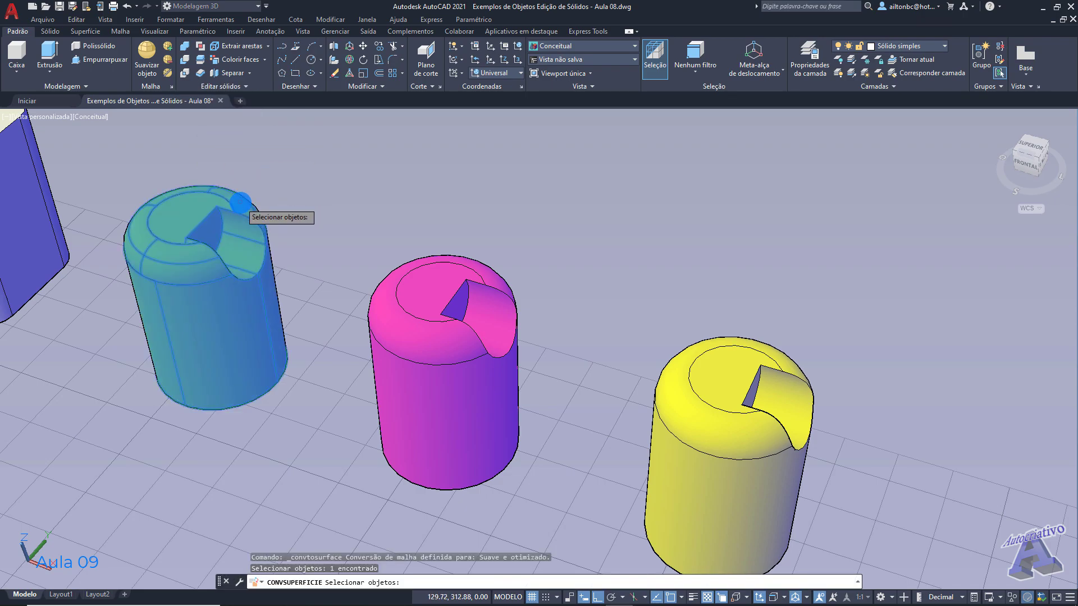
pyautogui.press('Return')
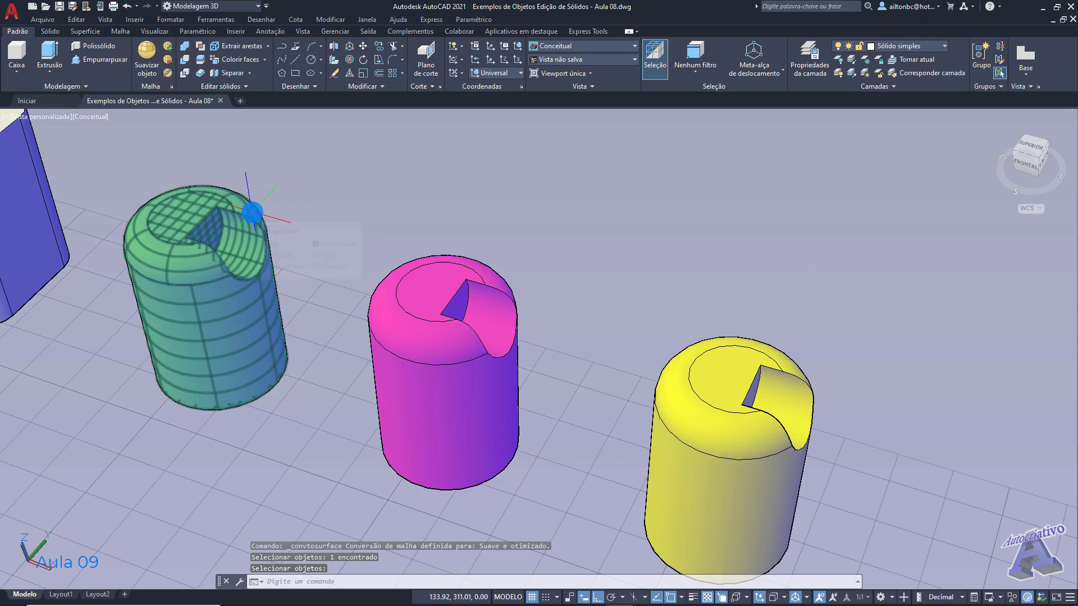
pyautogui.moveTo(253, 212)
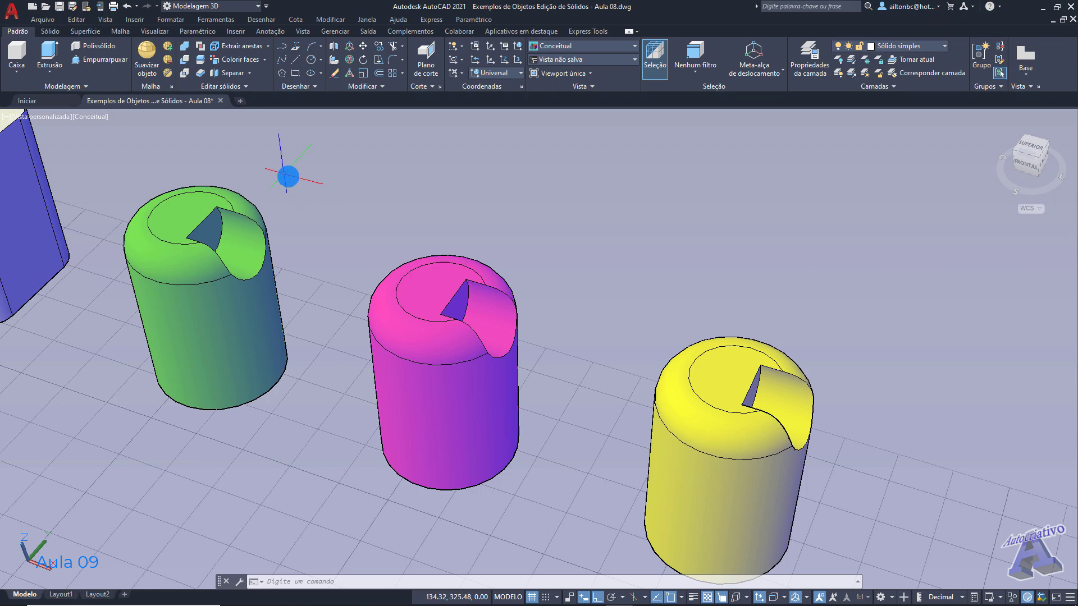
# Look through the solid, surface and mesh tool sets for the commands that convert objects to solids or surfaces
pyautogui.click(50, 31)
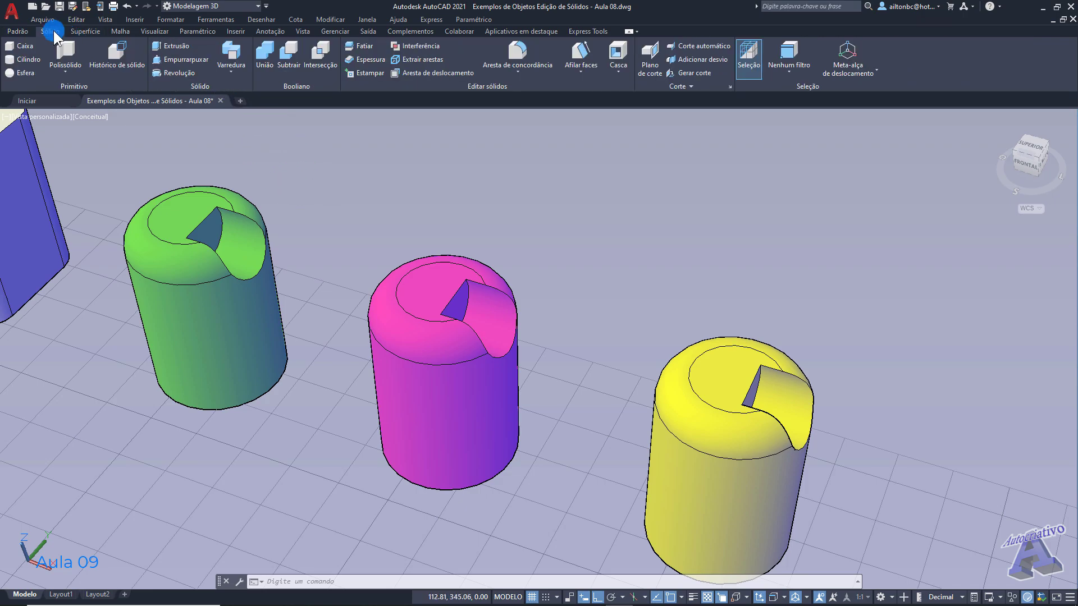
pyautogui.click(87, 31)
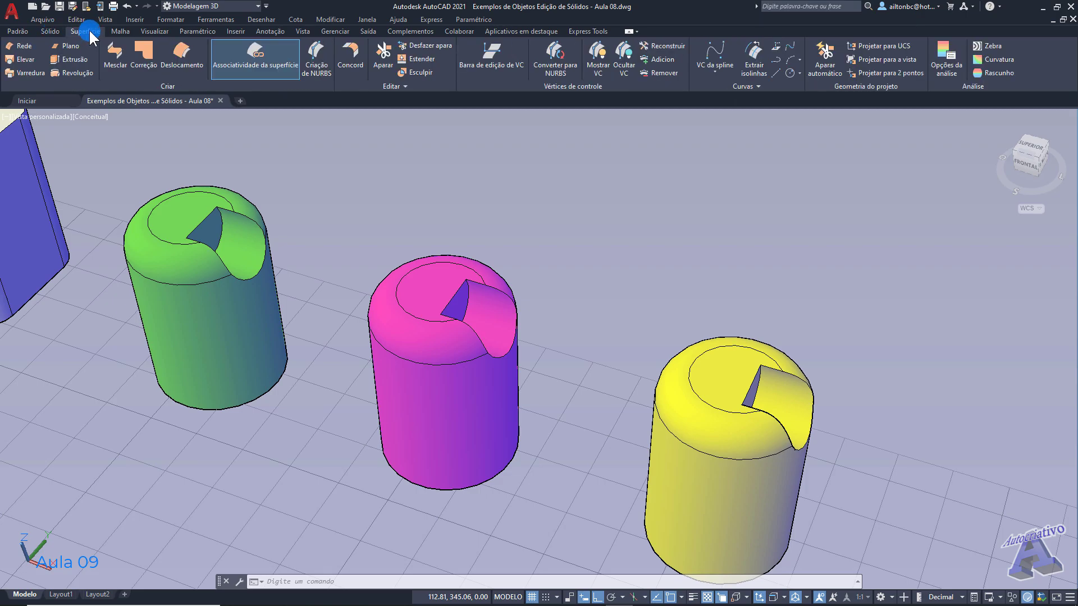
pyautogui.click(120, 31)
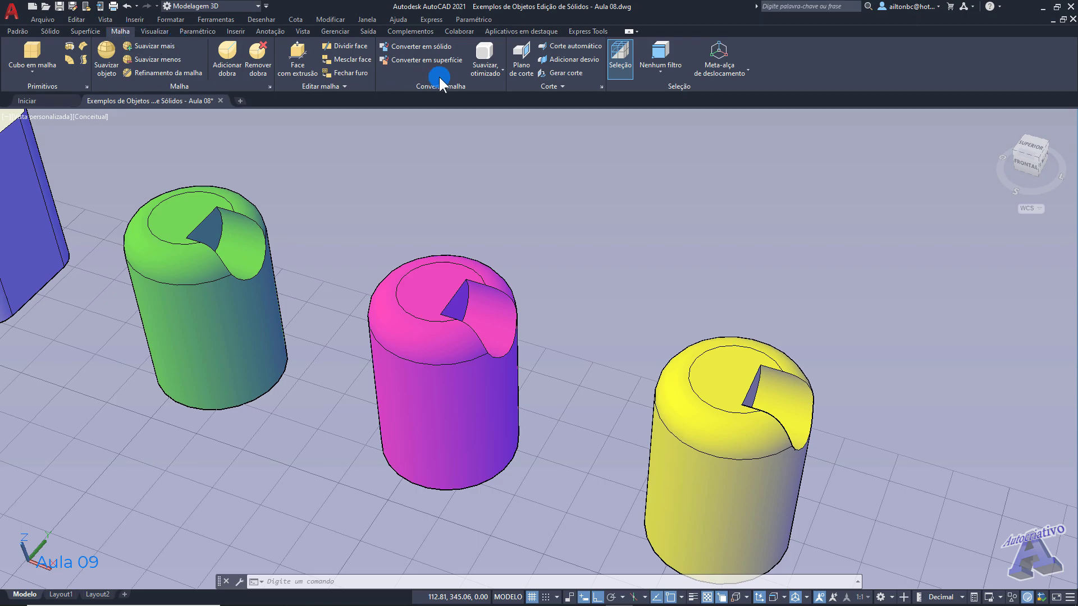
pyautogui.click(438, 47)
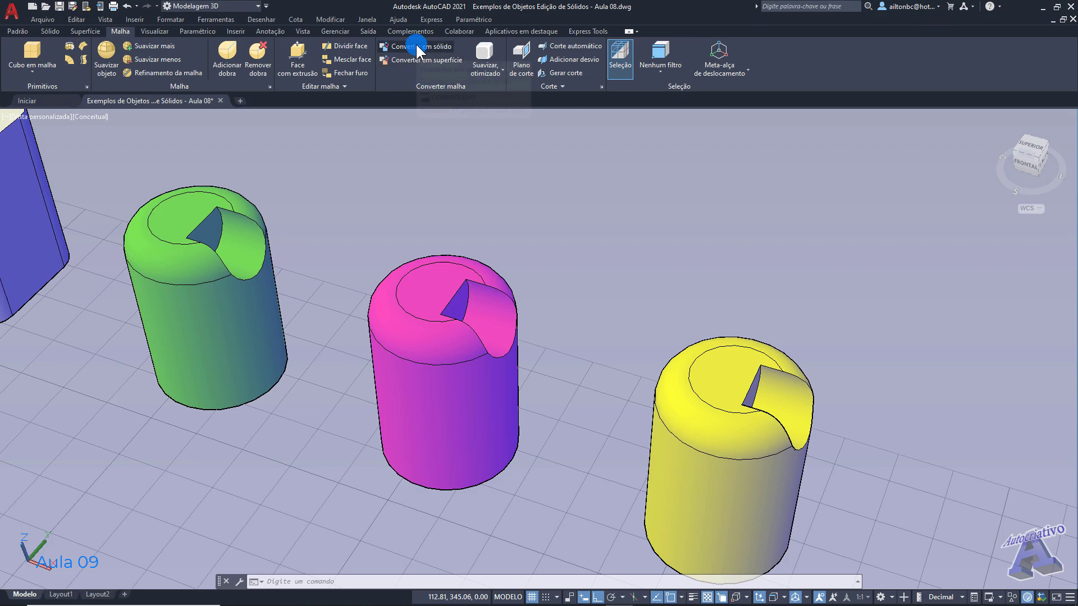
# Convert the magenta notched cylinder from a surface into a solid with Converter em sólido, checking its surface lines before and after
pyautogui.click(17, 31)
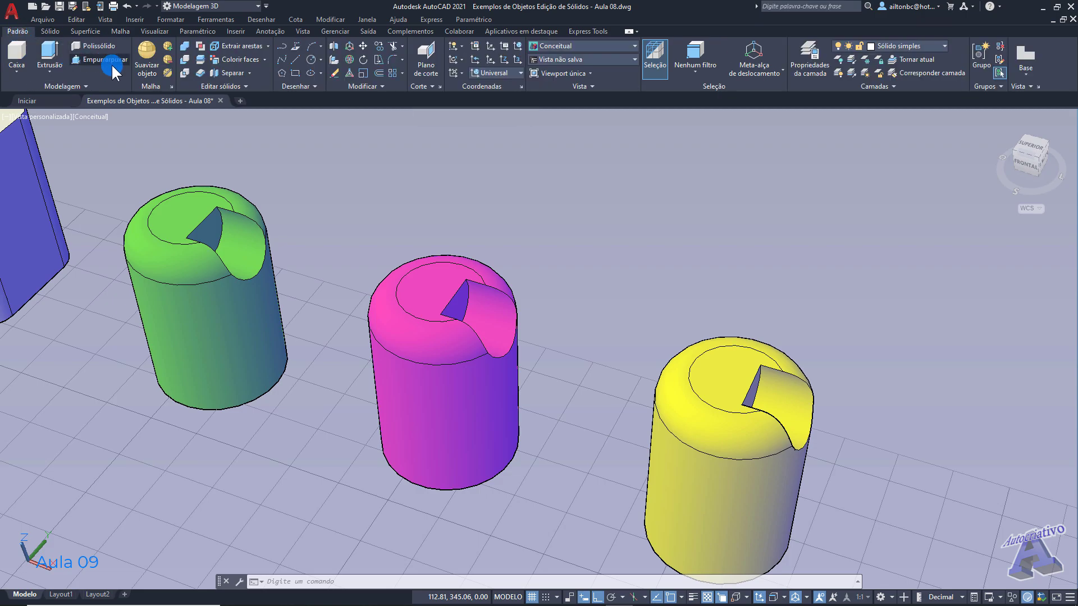
pyautogui.click(234, 88)
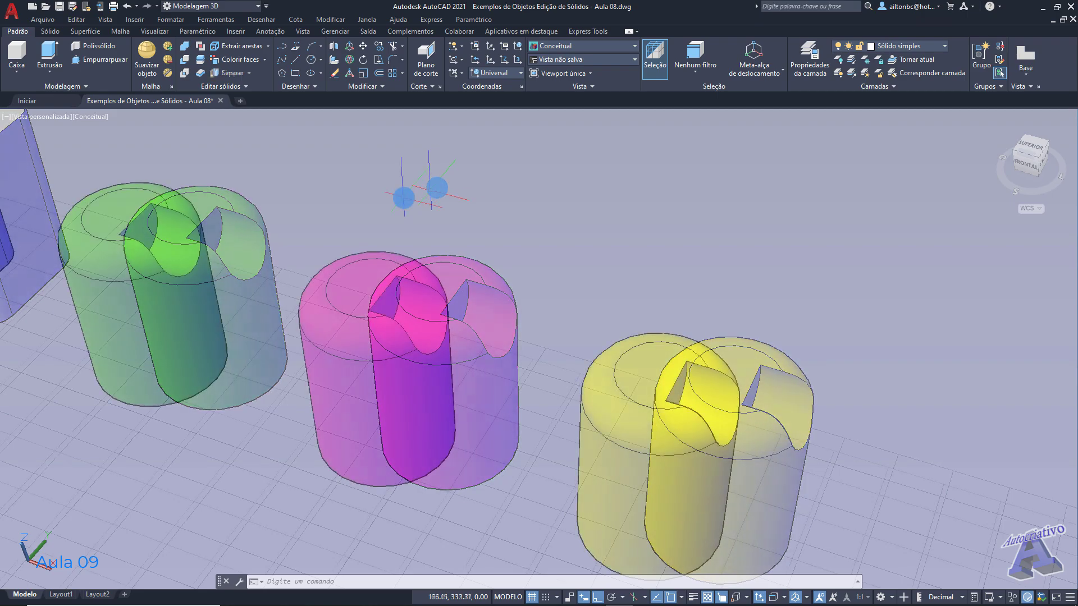
pyautogui.click(243, 86)
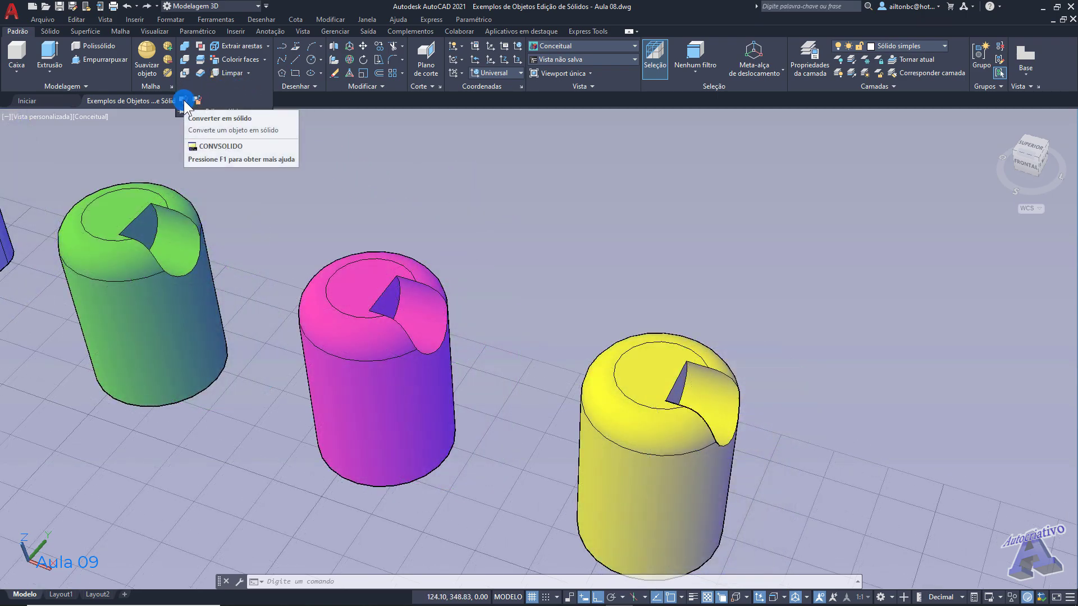
pyautogui.click(373, 263)
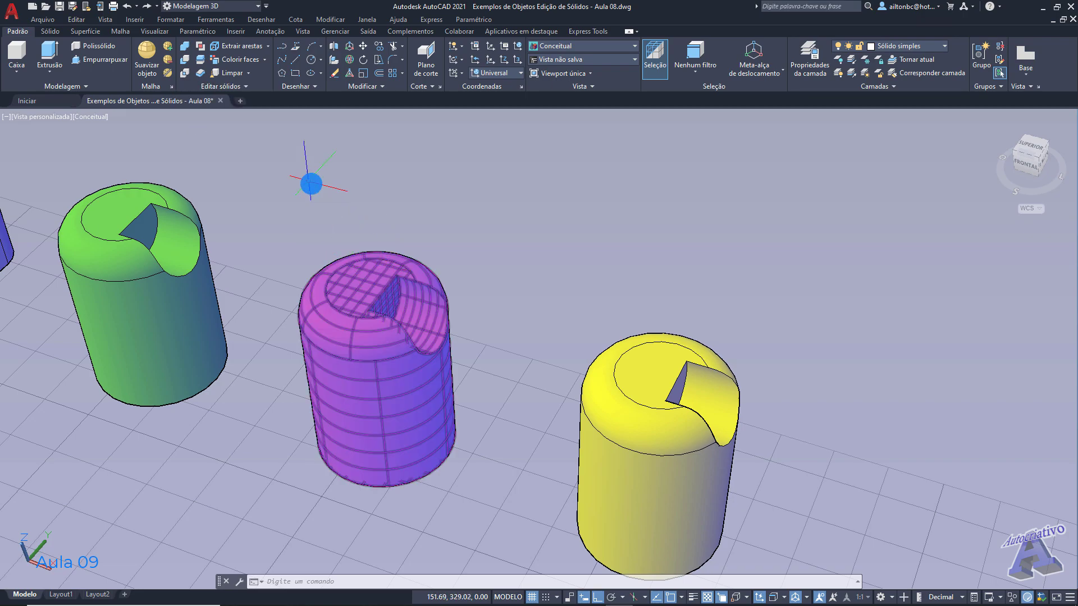
pyautogui.press('Escape')
pyautogui.click(228, 86)
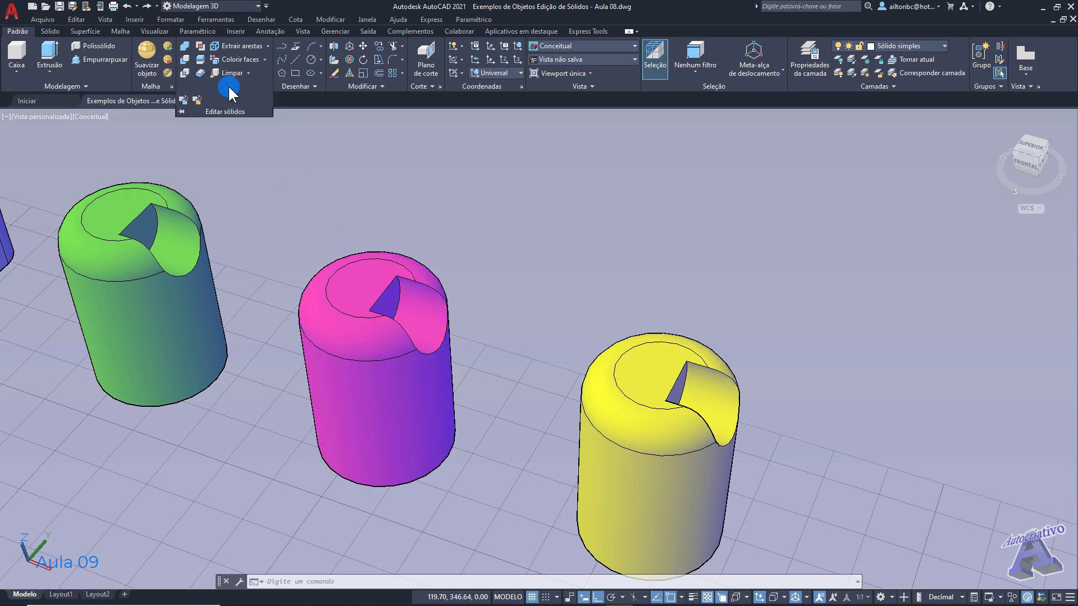
pyautogui.click(185, 99)
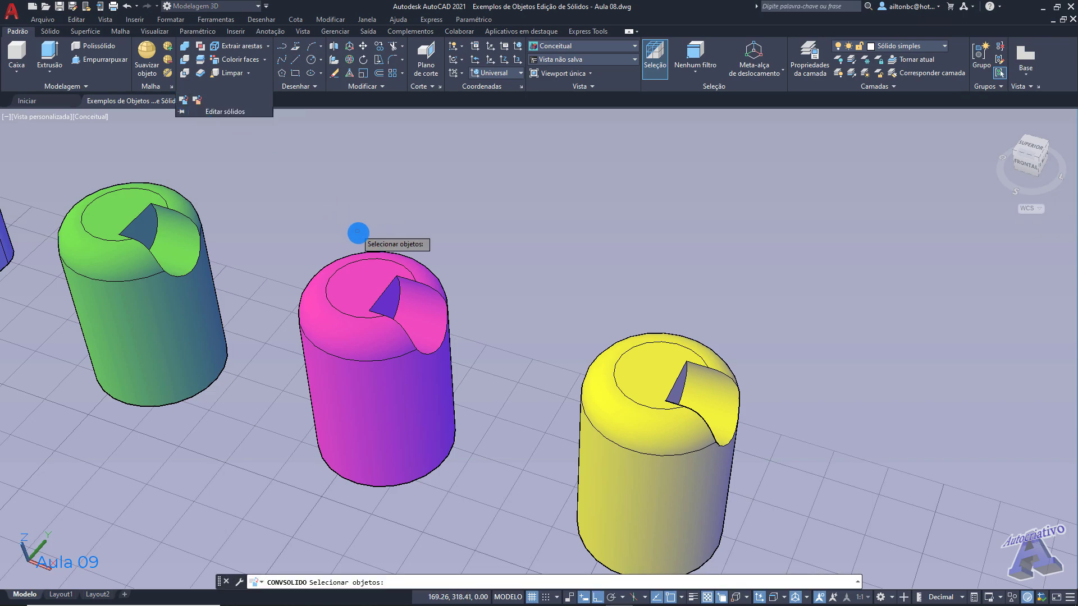
pyautogui.click(379, 265)
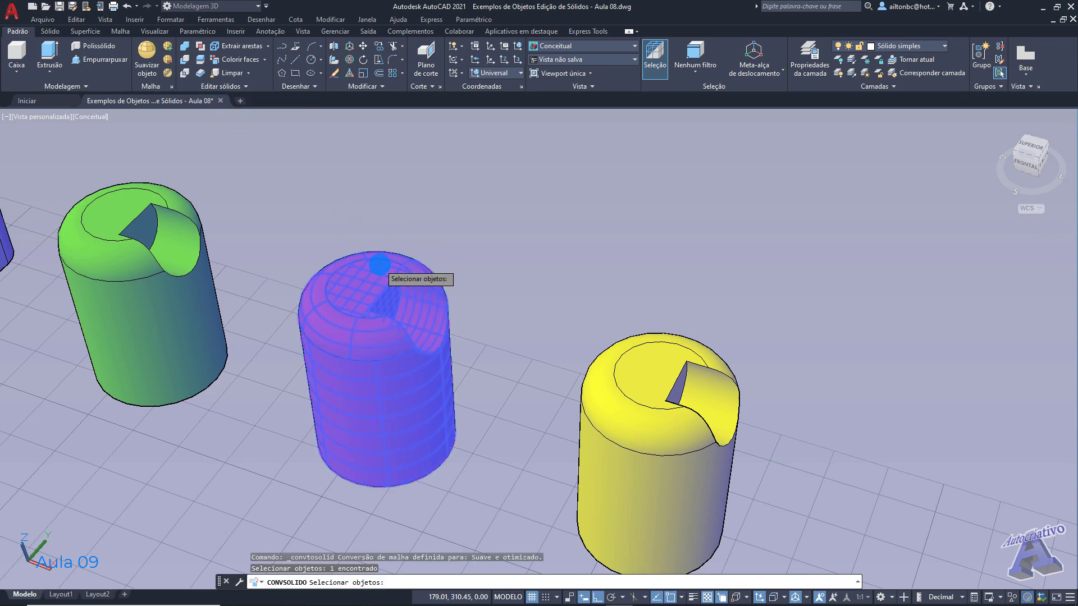
pyautogui.press('Return')
pyautogui.click(402, 269)
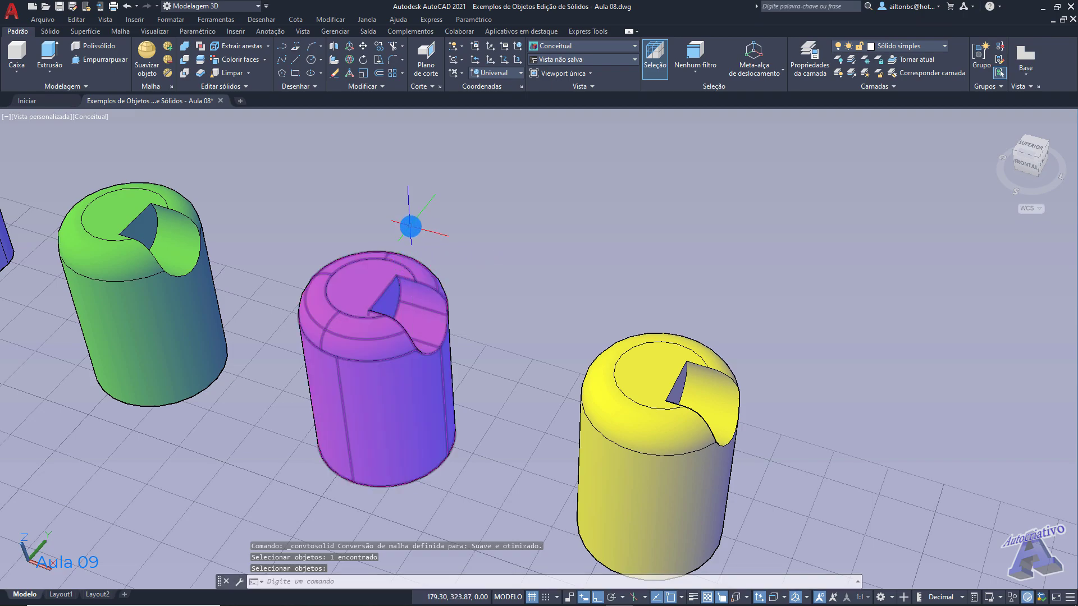
pyautogui.press('Escape')
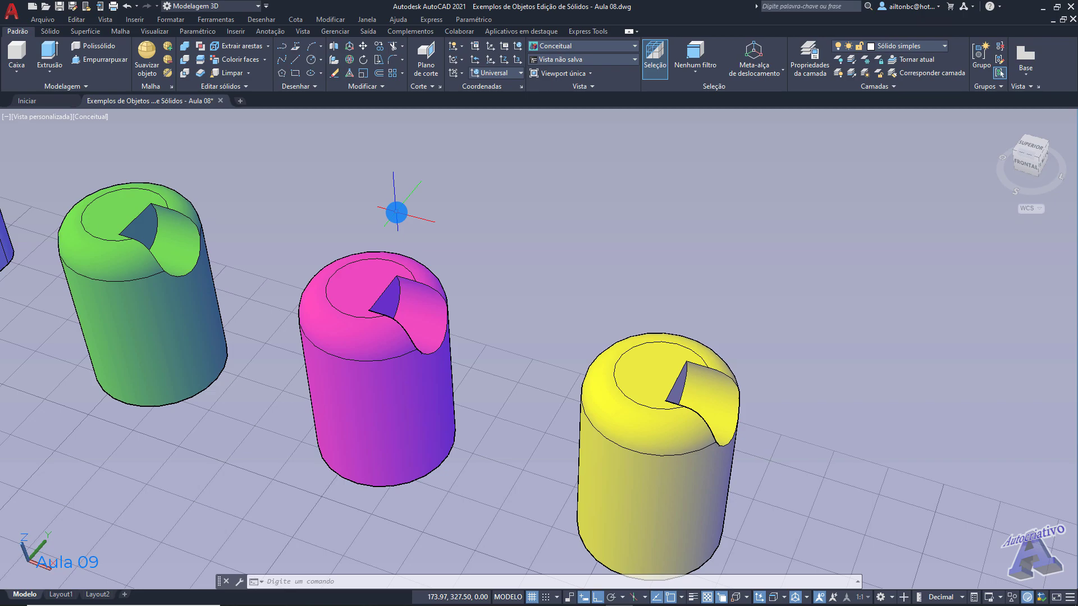
# Slice the magenta notched cylinder lengthwise with a vertical plane from a point on its base edge, keeping both sides
pyautogui.click(201, 62)
pyautogui.click(380, 272)
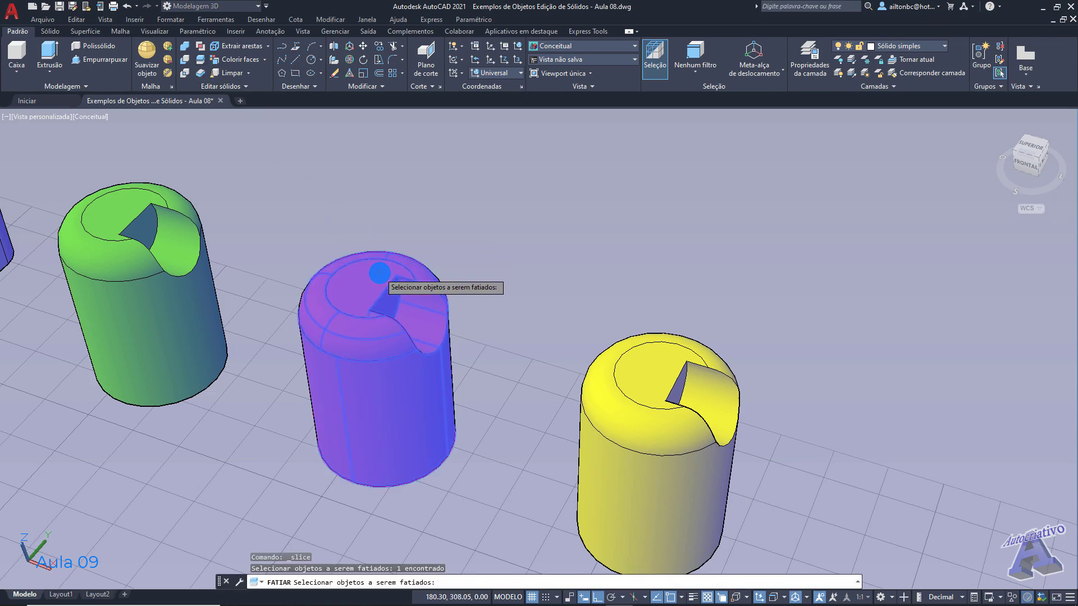
pyautogui.press('Return')
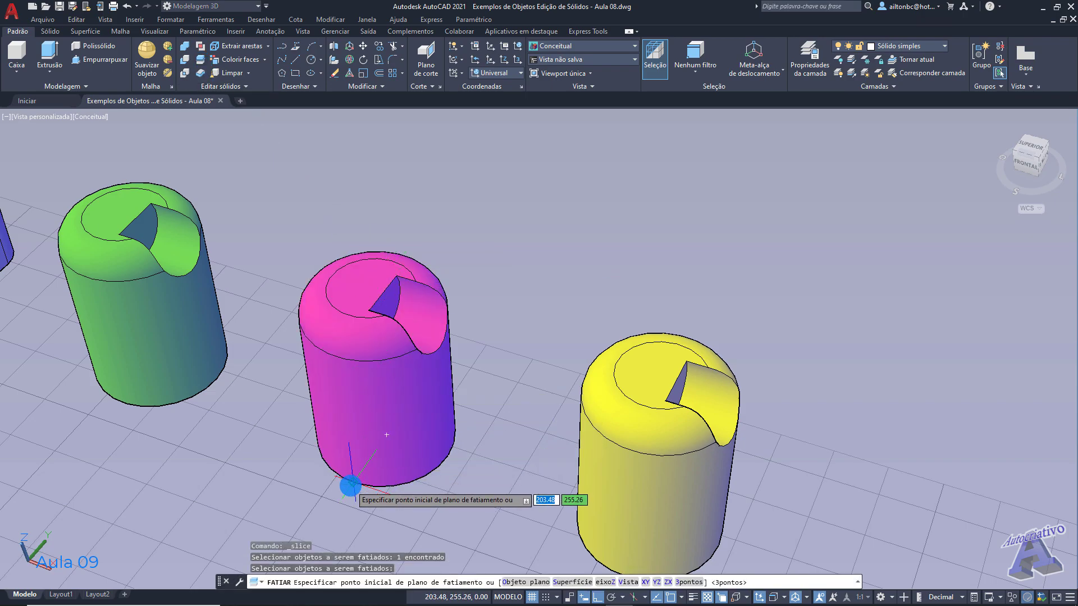
pyautogui.click(350, 486)
pyautogui.click(494, 291)
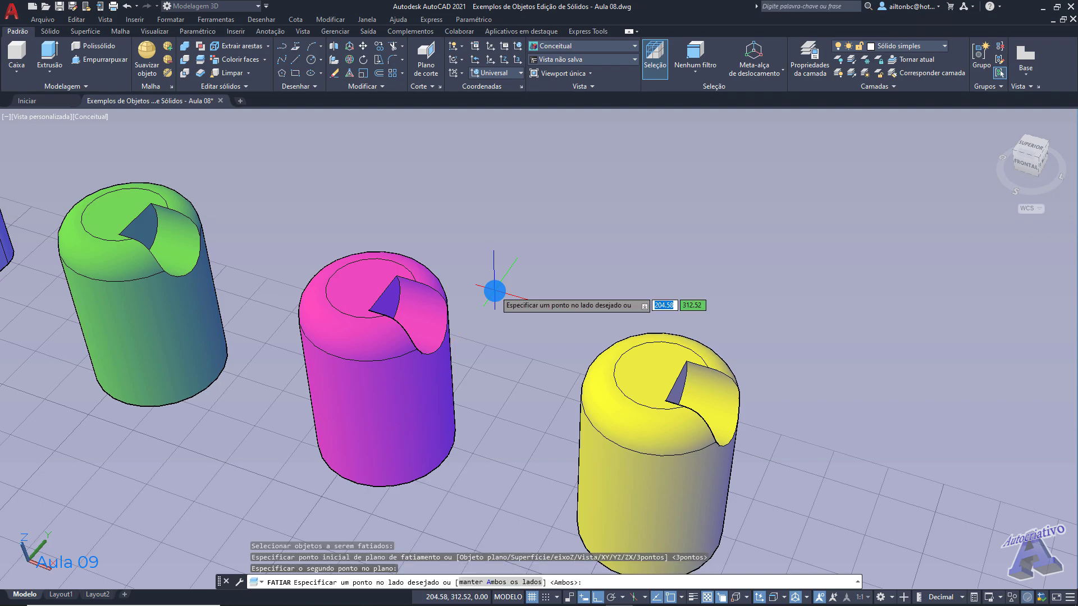
pyautogui.press('Return')
# Delete the half of the sliced magenta cylinder without the notch and inspect the cut face of the remaining half
pyautogui.click(348, 279)
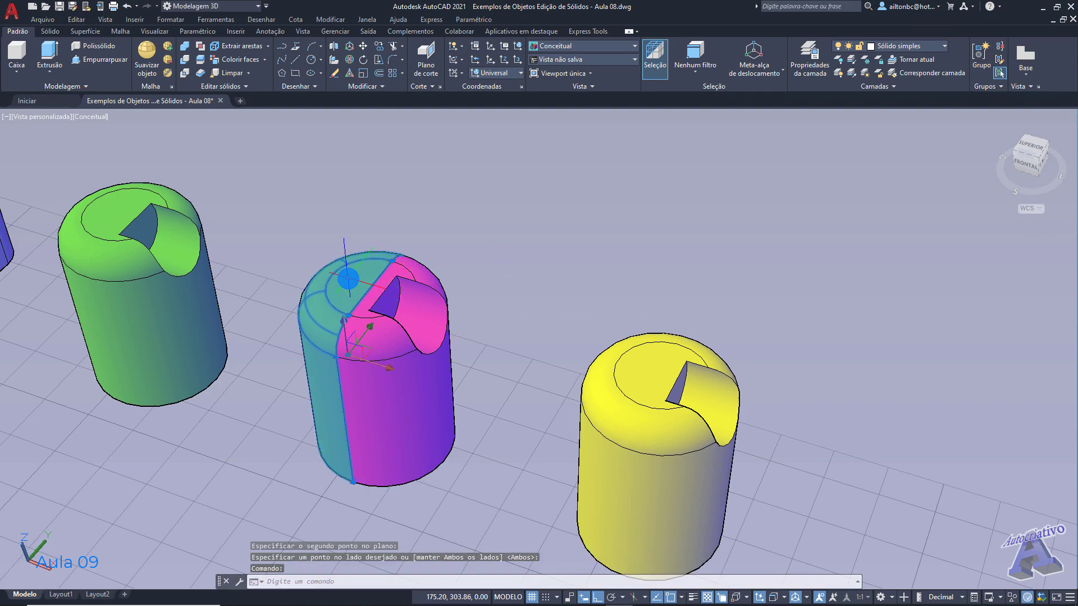
pyautogui.press('Delete')
pyautogui.moveTo(347, 301)
pyautogui.keyDown('shift'); pyautogui.mouseDown(button='middle')
pyautogui.moveTo(457, 303)
pyautogui.moveTo(493, 272)
pyautogui.moveTo(429, 288)
pyautogui.mouseUp(button='middle'); pyautogui.keyUp('shift')
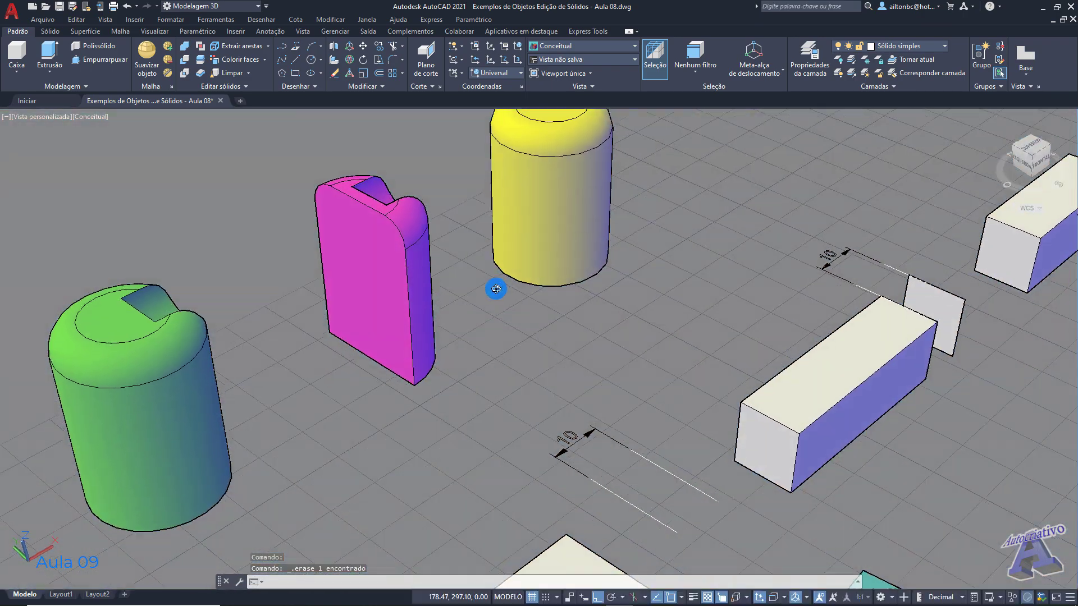
pyautogui.moveTo(413, 236); pyautogui.dragTo(451, 287, button='middle')
pyautogui.scroll(1, 451, 287)
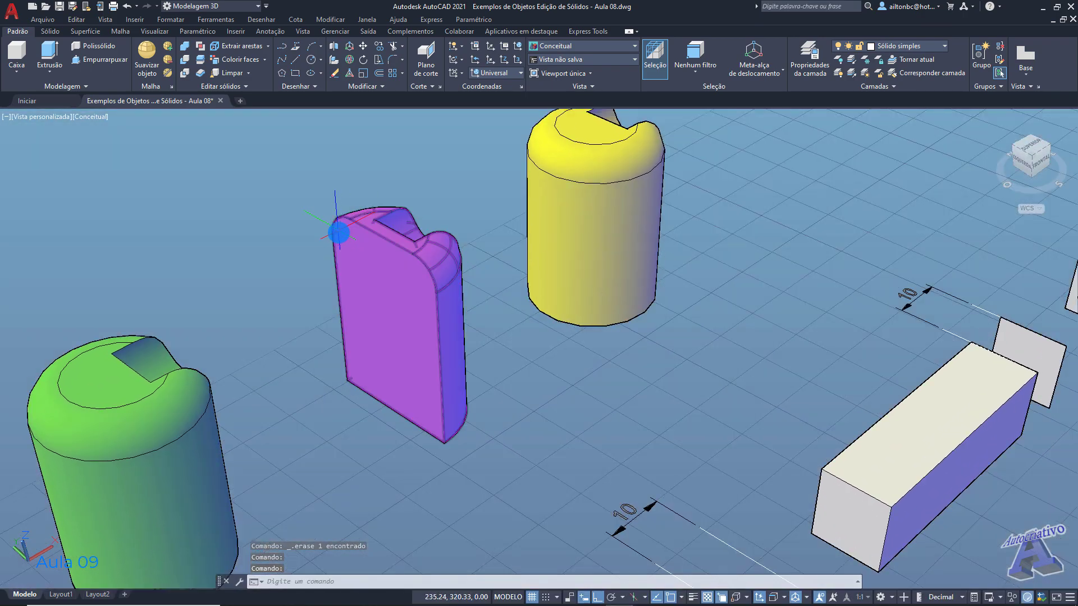
pyautogui.keyDown('shift'); pyautogui.moveTo(442, 339); pyautogui.dragTo(477, 334, button='middle'); pyautogui.keyUp('shift')
# Undo the view changes, the deletion and the slice to restore the whole magenta cylinder
pyautogui.hotkey('ctrl', 'z')
pyautogui.hotkey('ctrl', 'z')
pyautogui.hotkey('ctrl', 'z')
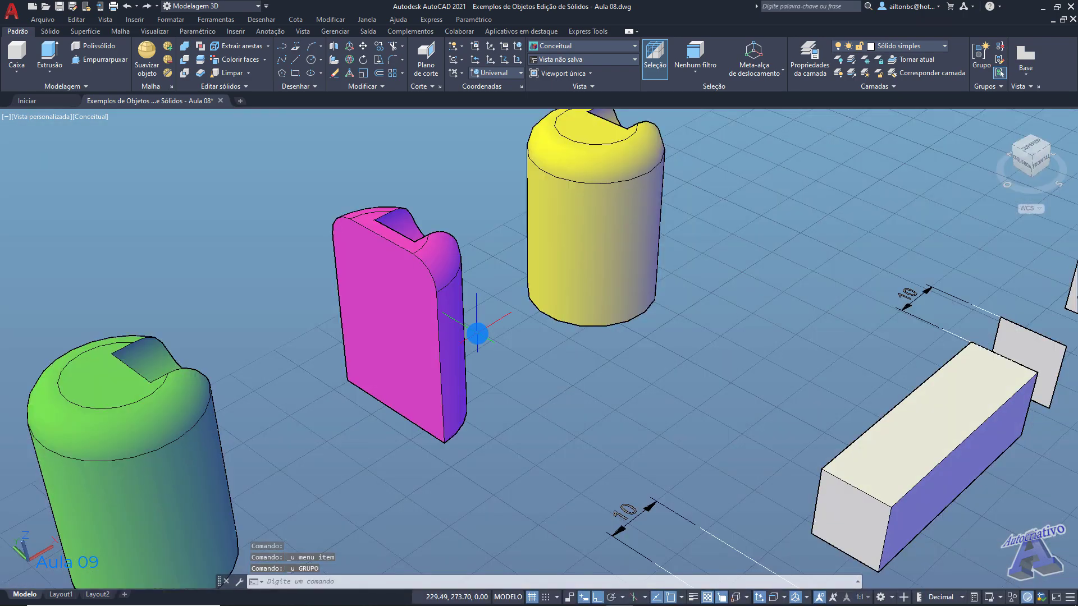
pyautogui.hotkey('ctrl', 'z')
pyautogui.hotkey('ctrl', 'z')
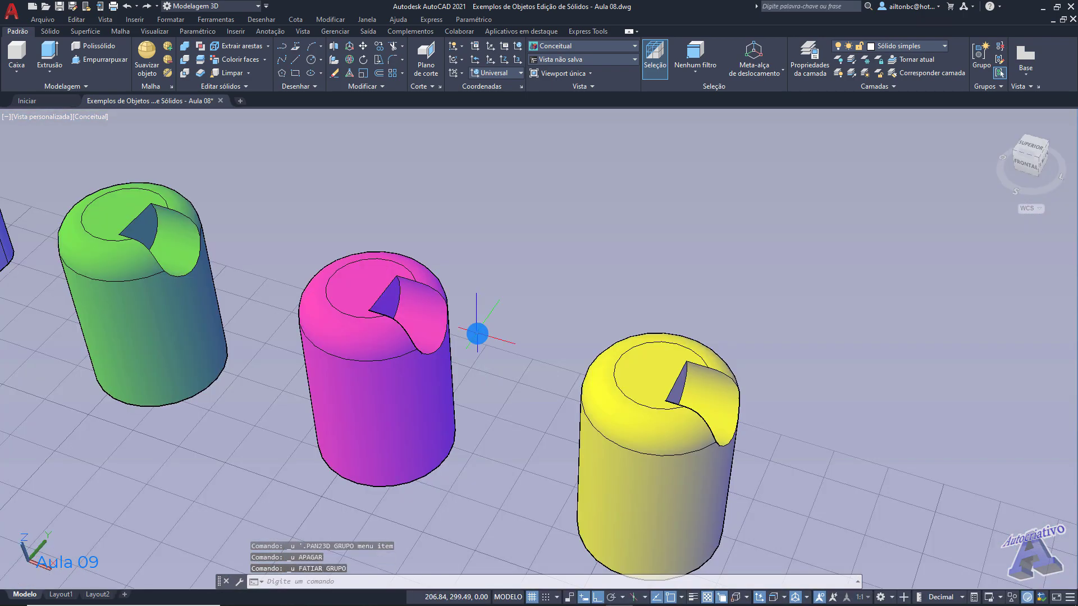
# Hollow out the magenta notched cylinder with Casca, using a wall offset distance of 1.5 and removing no faces
pyautogui.moveTo(378, 284); pyautogui.dragTo(449, 284, button='middle')
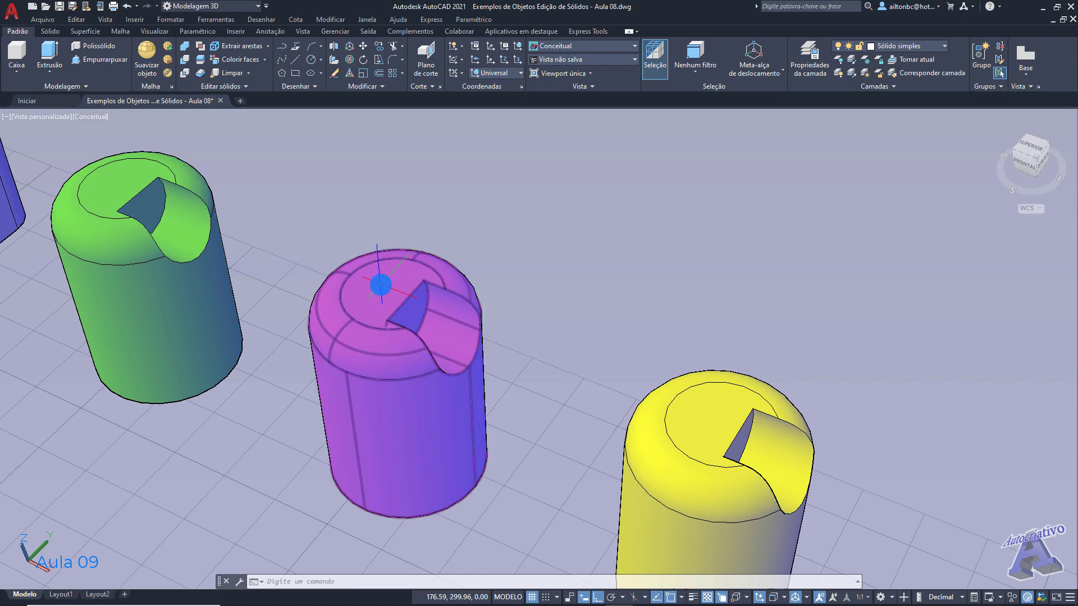
pyautogui.click(248, 71)
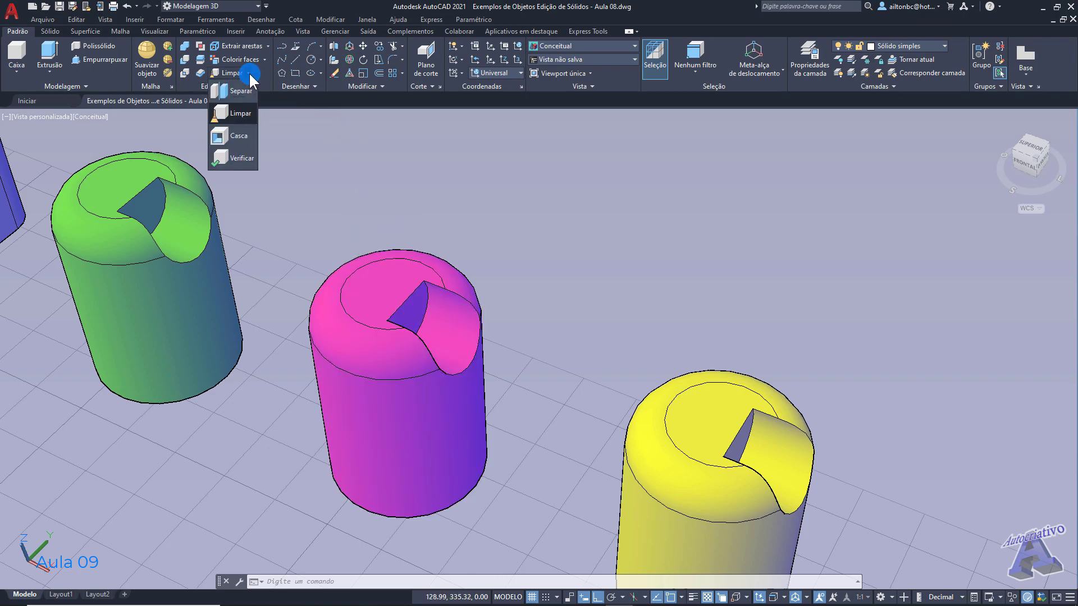
pyautogui.click(238, 137)
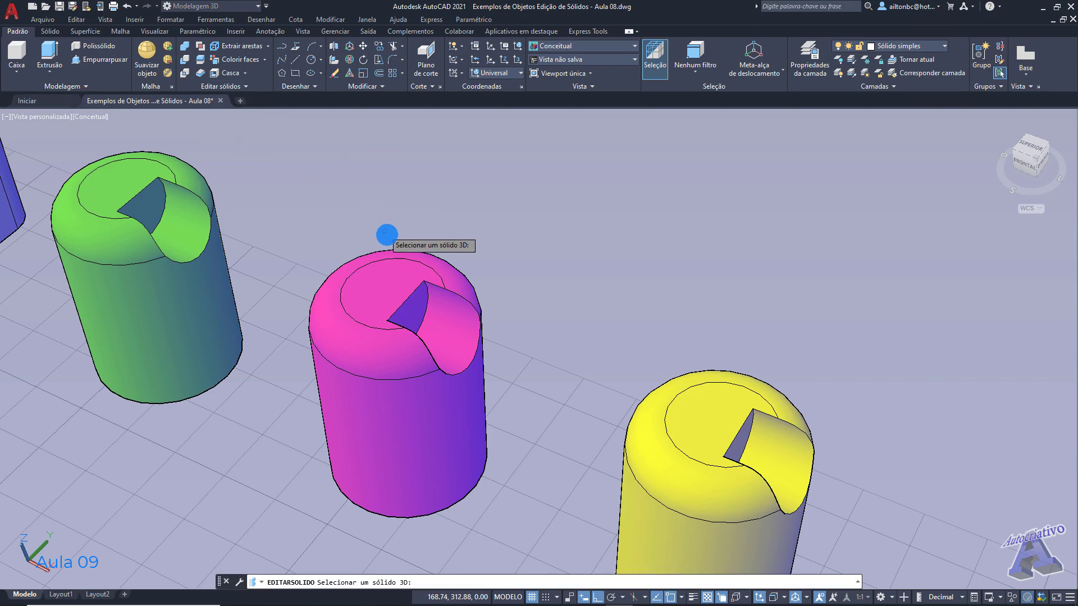
pyautogui.click(402, 260)
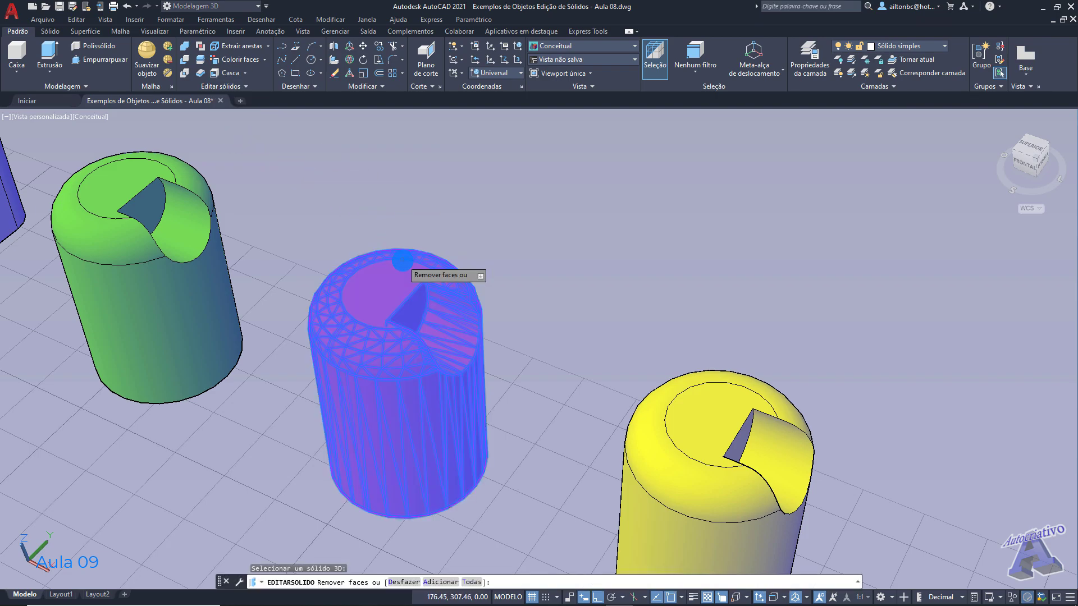
pyautogui.press('Return')
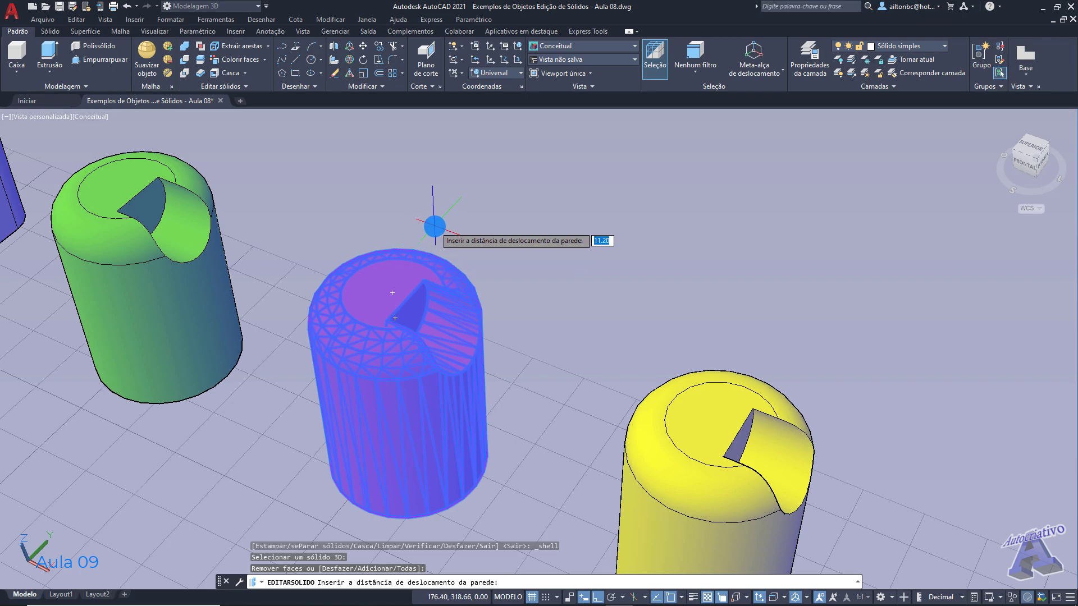
pyautogui.write('1.5')
pyautogui.press('Return')
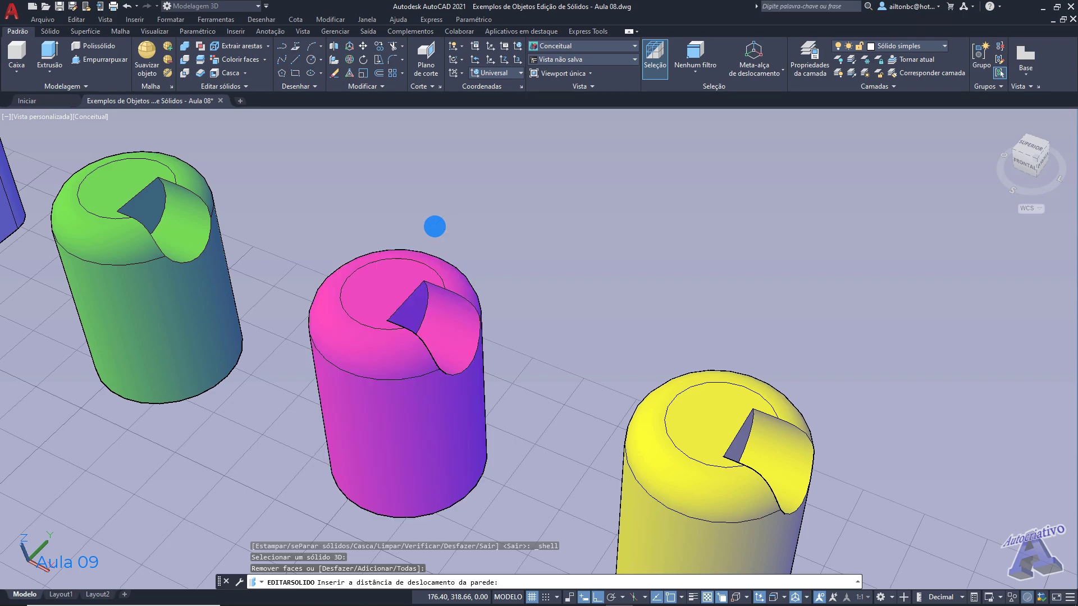
pyautogui.press('Return')
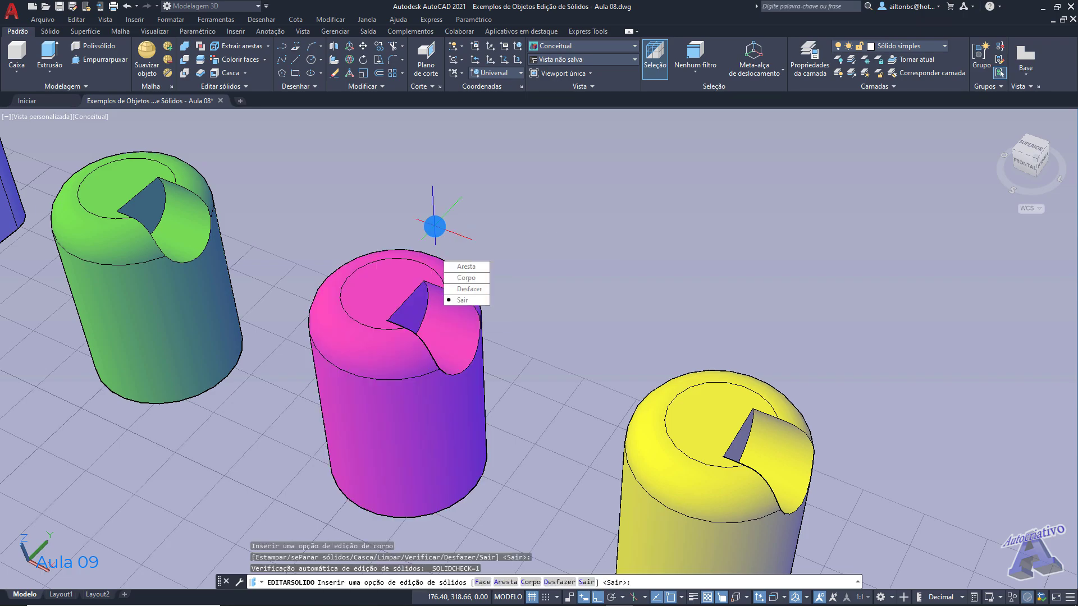
pyautogui.press('Return')
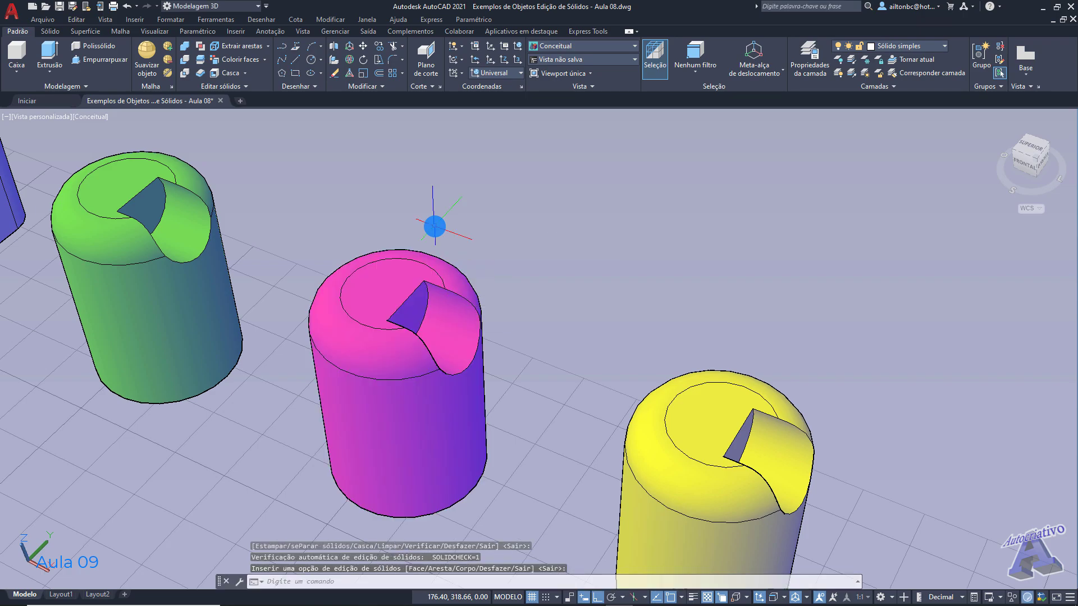
# Select the shelled magenta cylinder, examine its outer walls and base up close, and clear the selection
pyautogui.moveTo(433, 224); pyautogui.dragTo(442, 173, button='middle')
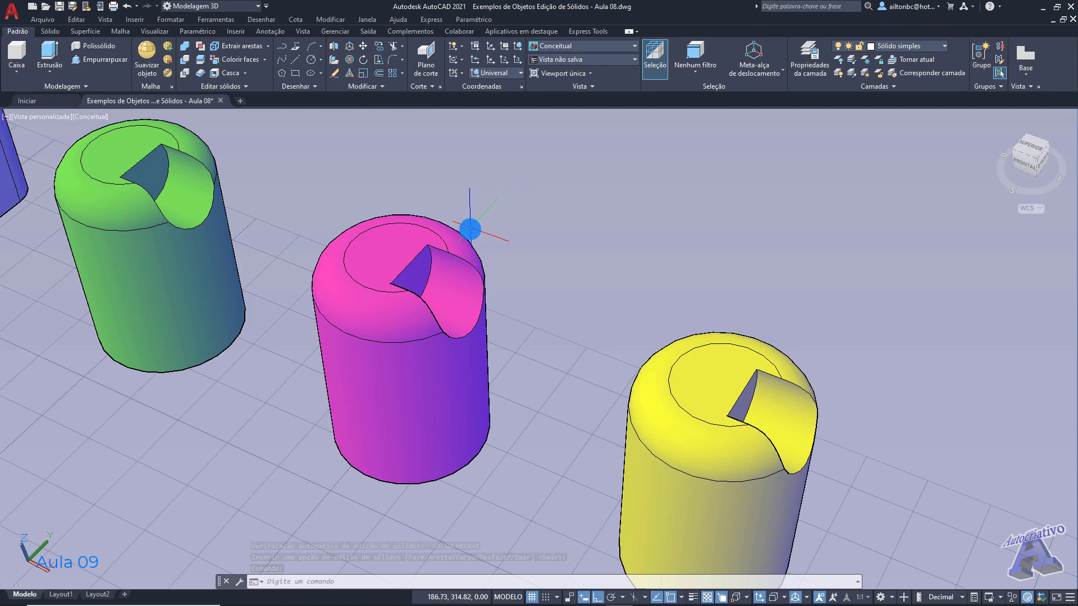
pyautogui.click(457, 236)
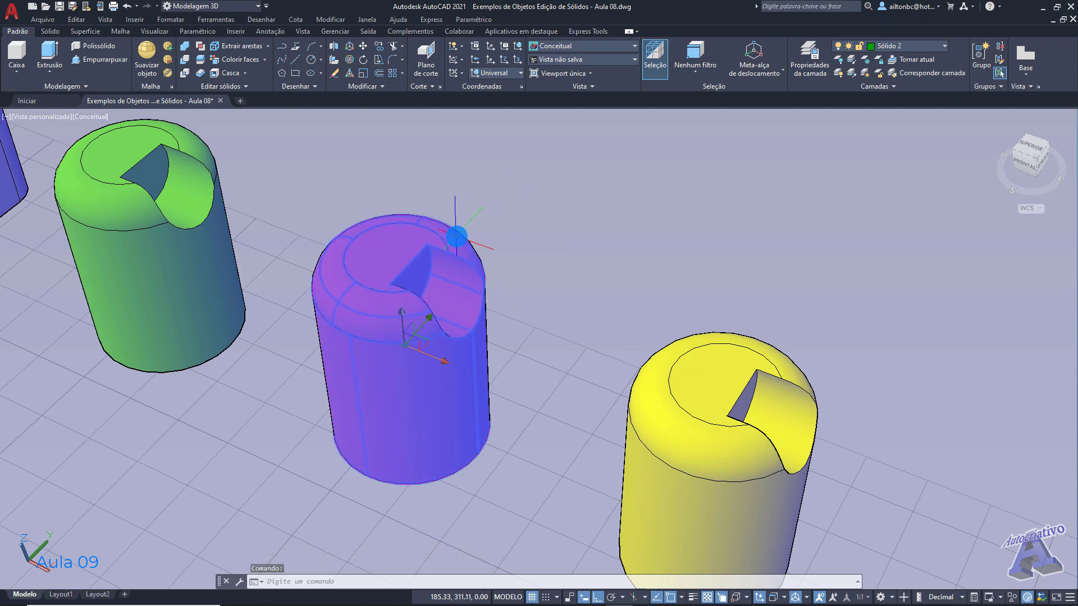
pyautogui.scroll(5, 474, 464)
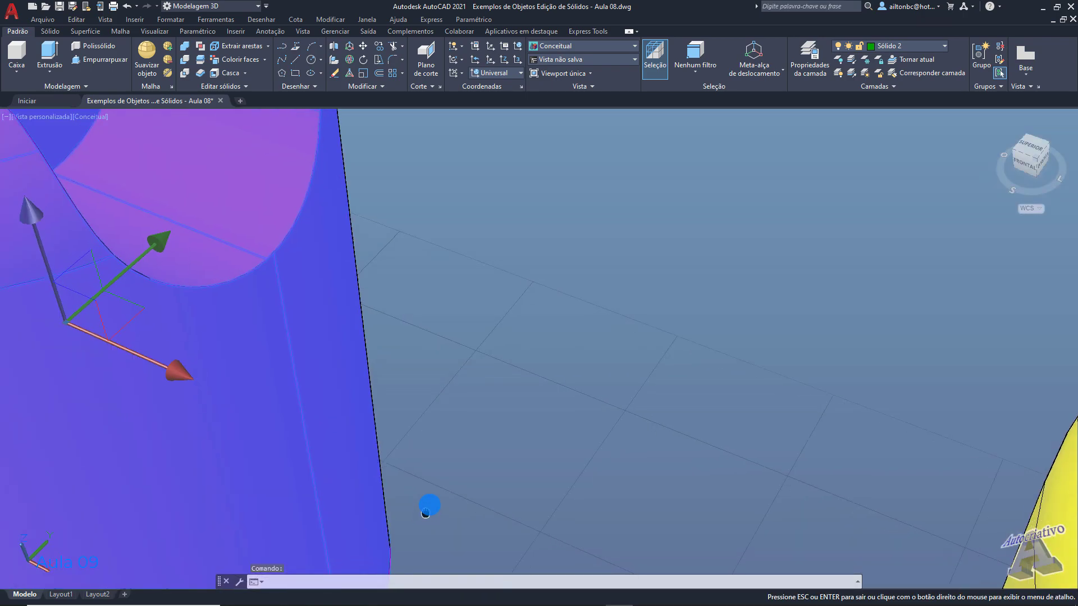
pyautogui.moveTo(428, 505); pyautogui.dragTo(514, 337, button='middle')
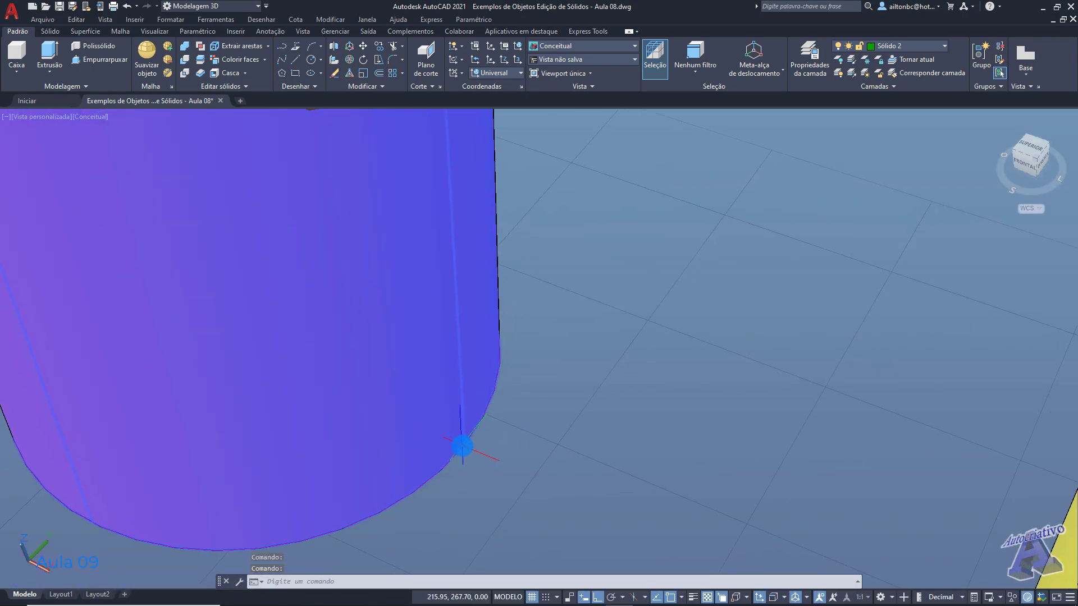
pyautogui.scroll(-5, 474, 437)
pyautogui.press('Escape')
pyautogui.moveTo(558, 284); pyautogui.dragTo(539, 414, button='middle')
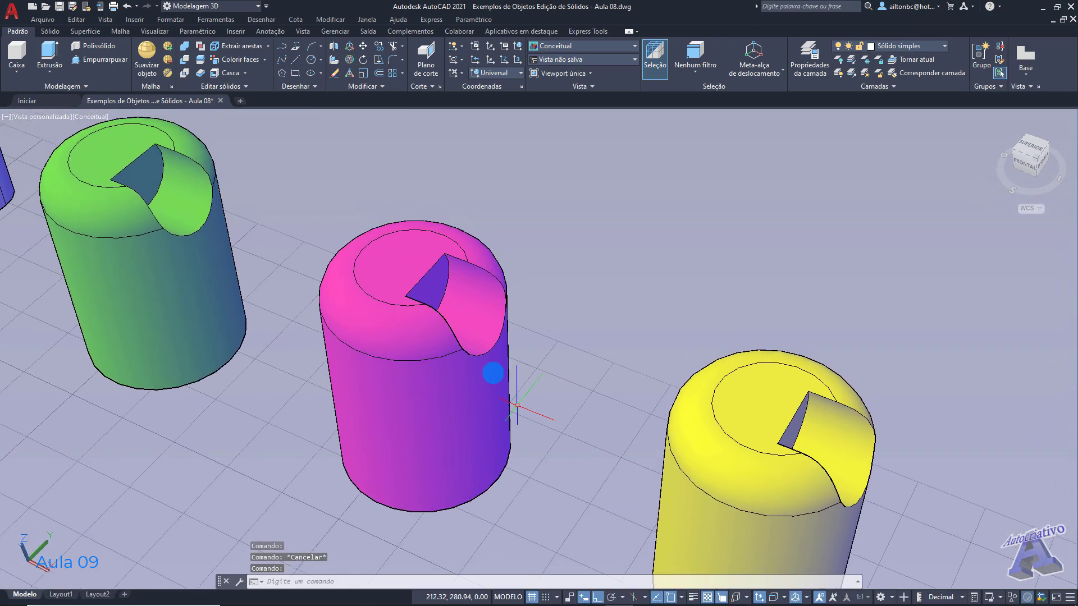
# Slice the shelled magenta cylinder lengthwise with a vertical plane from a point on its base edge, keeping both resulting sides
pyautogui.click(201, 59)
pyautogui.click(380, 247)
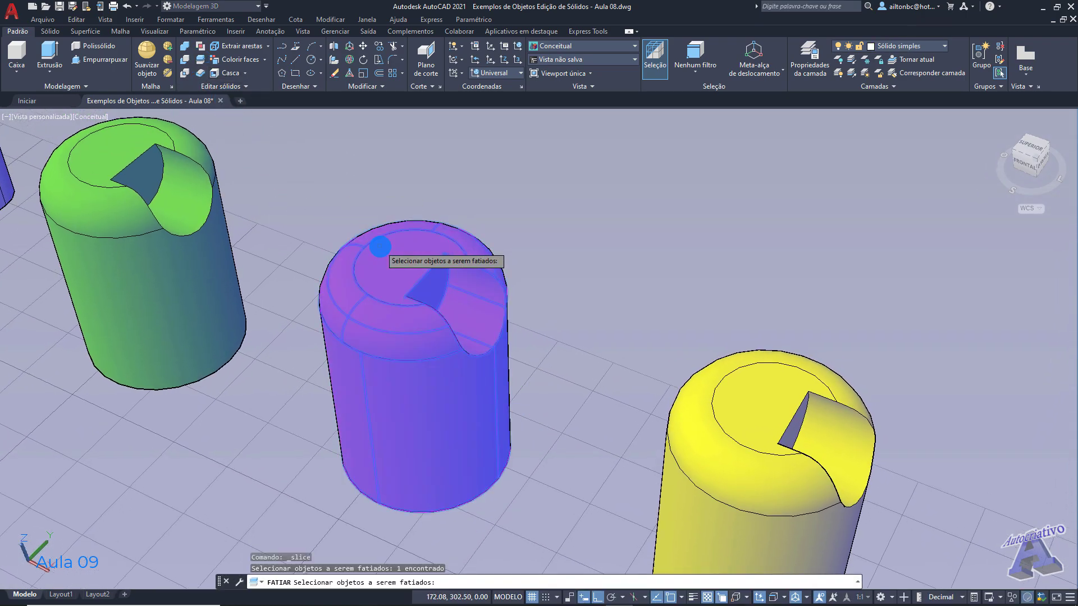
pyautogui.press('Return')
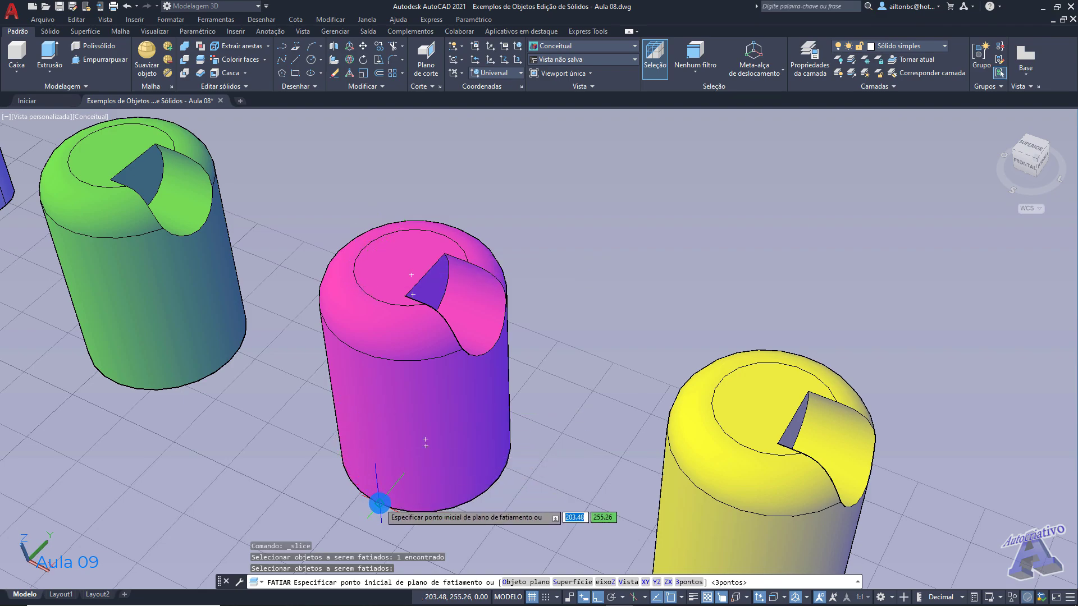
pyautogui.click(379, 503)
pyautogui.click(567, 259)
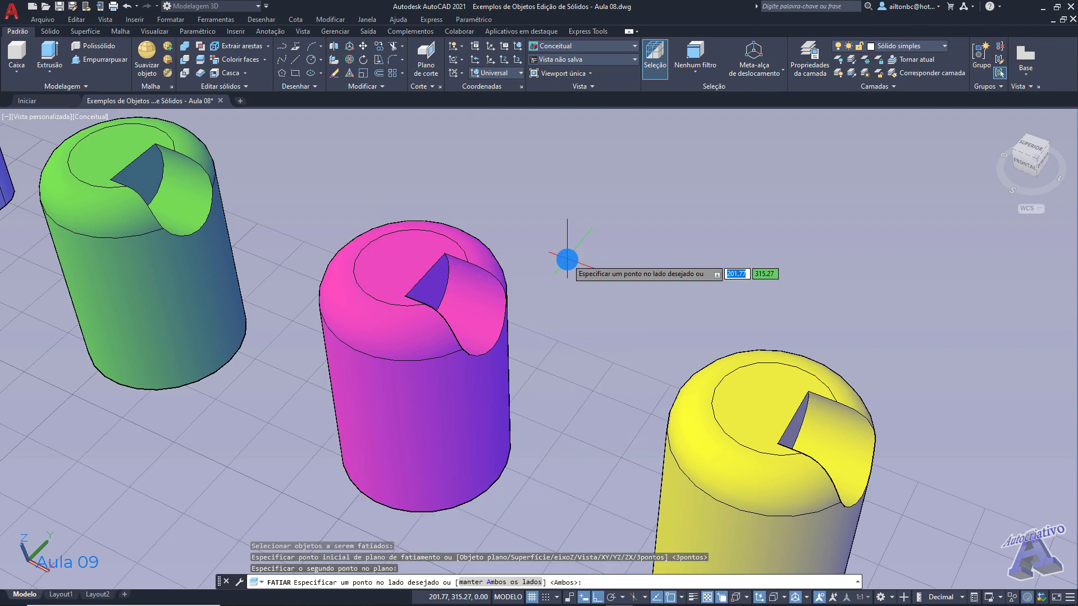
pyautogui.press('Return')
# Delete the half of the shelled magenta cylinder without the notch and examine the hollow interior of the remaining half
pyautogui.click(390, 247)
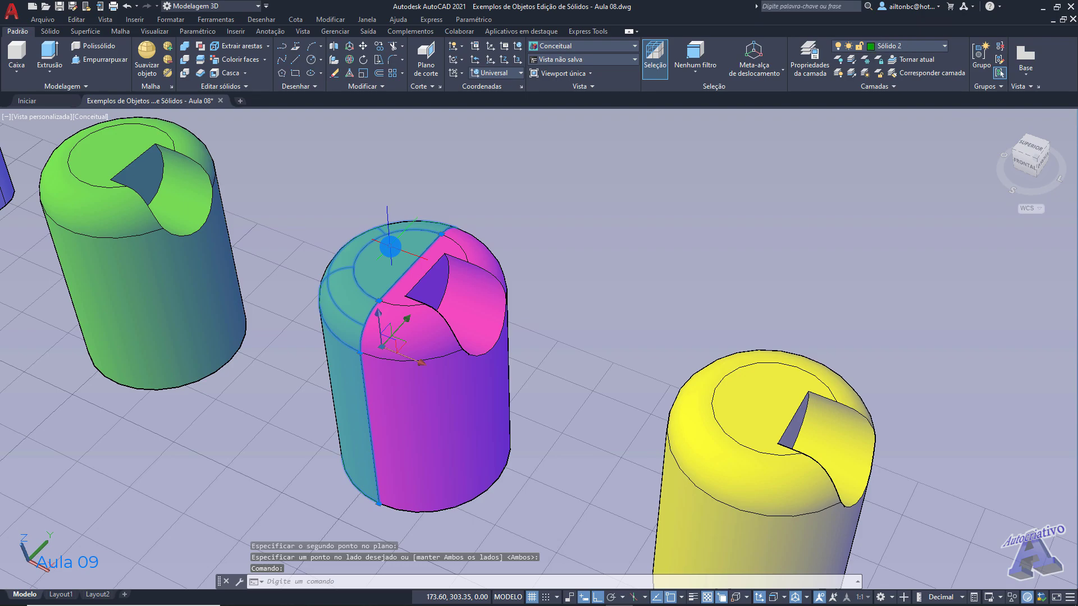
pyautogui.press('Delete')
pyautogui.moveTo(353, 270)
pyautogui.keyDown('shift'); pyautogui.mouseDown(button='middle')
pyautogui.moveTo(529, 224)
pyautogui.moveTo(561, 247)
pyautogui.mouseUp(button='middle'); pyautogui.keyUp('shift')
pyautogui.moveTo(524, 371)
pyautogui.mouseDown(button='middle')
pyautogui.moveTo(531, 315)
pyautogui.moveTo(563, 337)
pyautogui.moveTo(532, 383)
pyautogui.mouseUp(button='middle')
pyautogui.scroll(2, 460, 282)
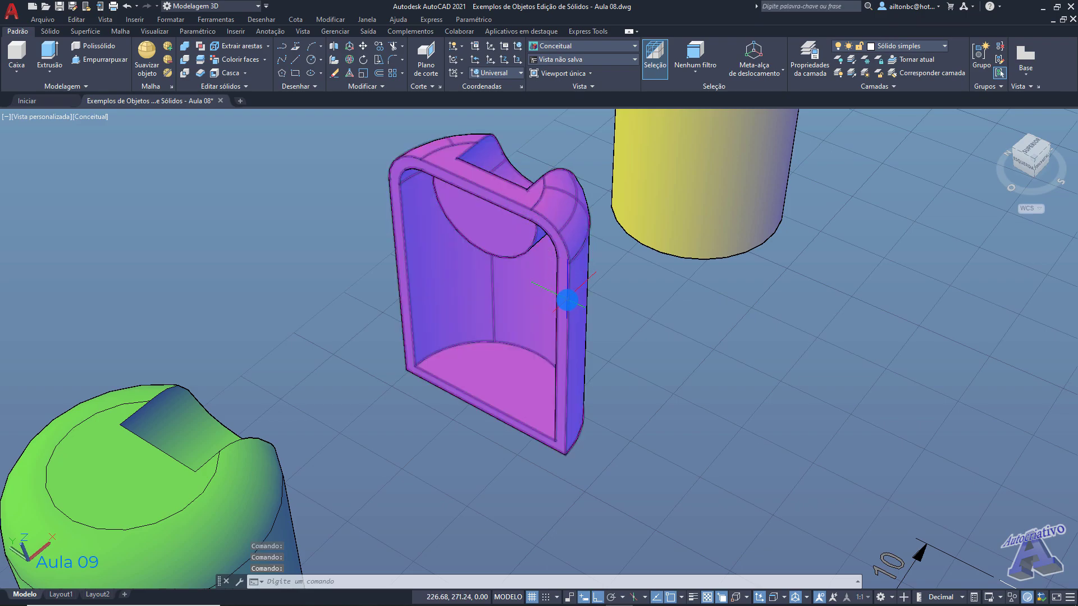
# Slice the remaining magenta half lengthwise with a vertical plane perpendicular to its cut face, crossing its base edge, keeping both sides
pyautogui.keyDown('shift'); pyautogui.moveTo(638, 307); pyautogui.dragTo(577, 377, button='middle'); pyautogui.keyUp('shift')
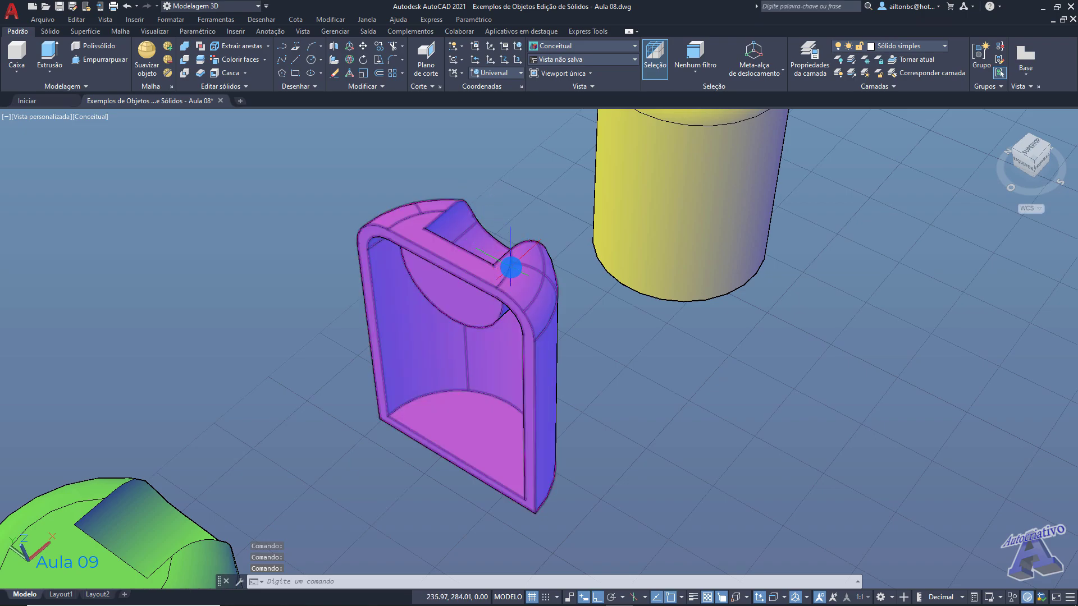
pyautogui.click(202, 59)
pyautogui.click(407, 240)
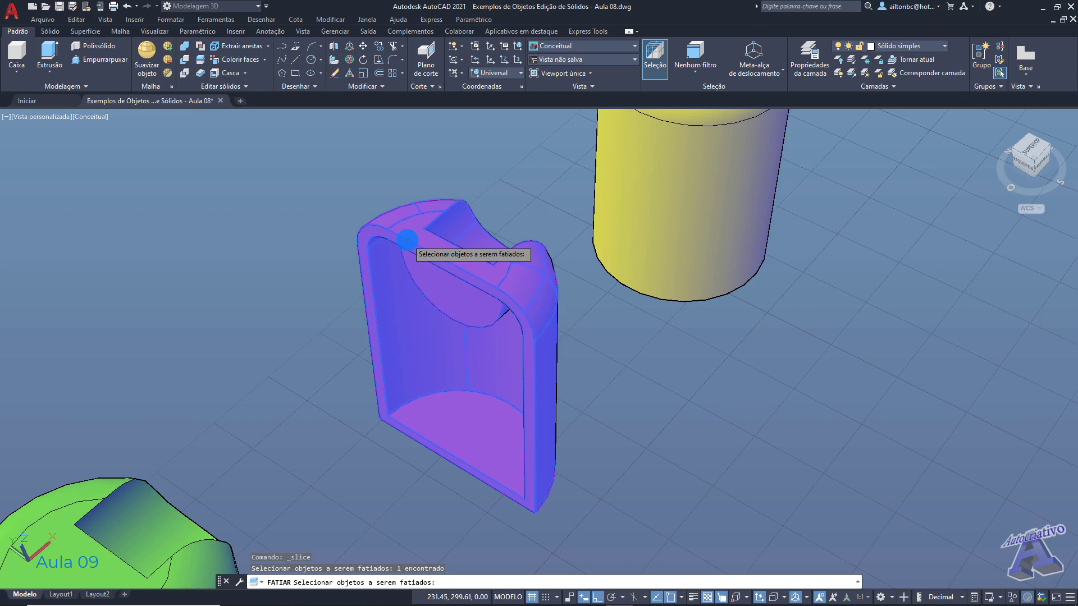
pyautogui.press('Return')
pyautogui.click(422, 480)
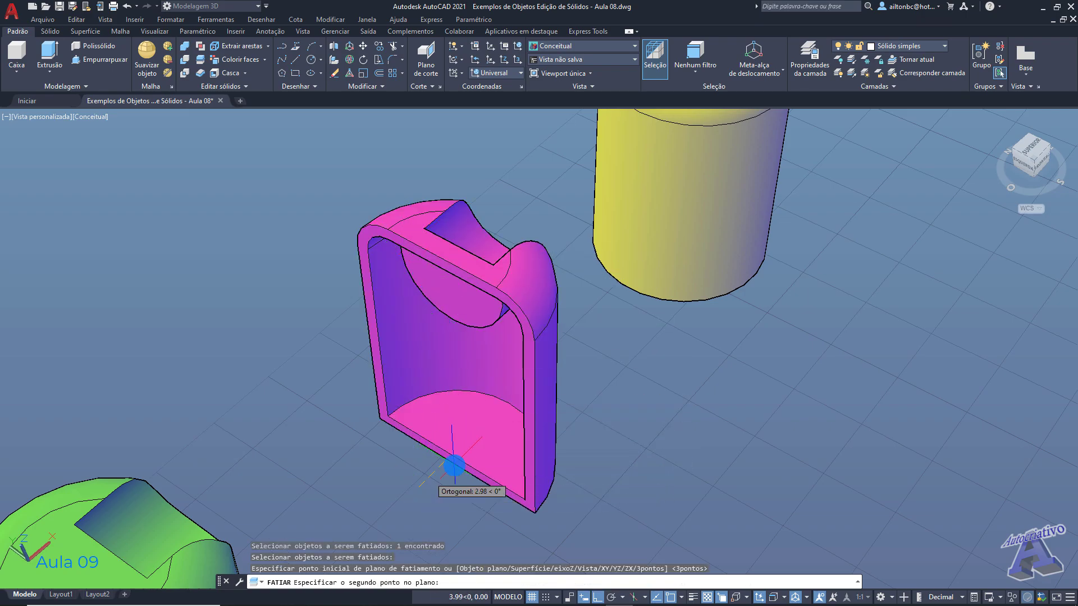
pyautogui.click(605, 325)
pyautogui.press('Return')
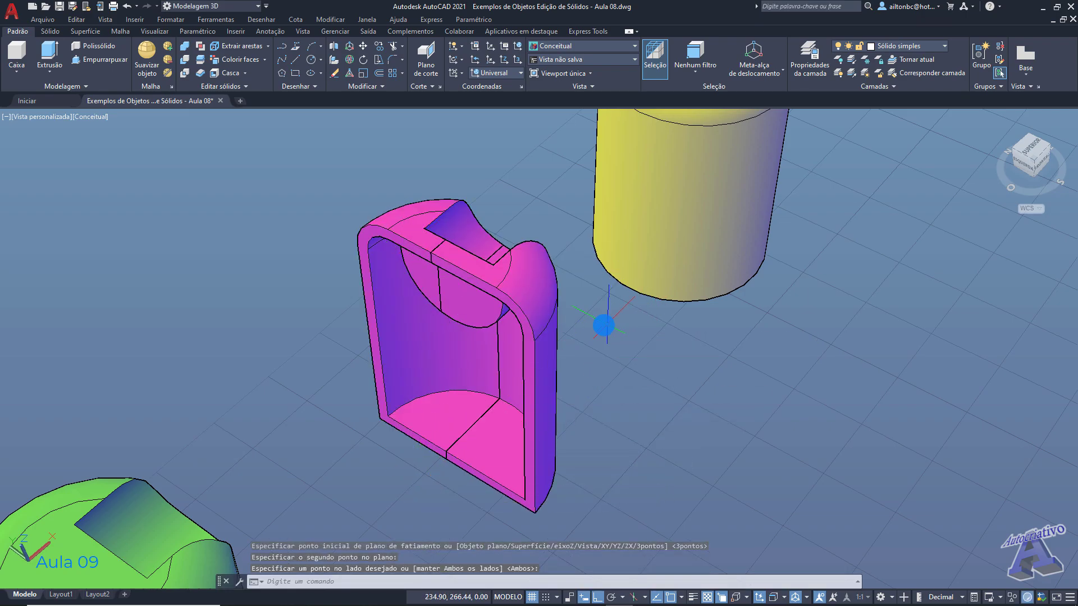
# Delete the south-side quarter of the magenta shell and examine the wall thickness around the notch of the remaining quarter
pyautogui.click(540, 306)
pyautogui.press('Delete')
pyautogui.keyDown('shift'); pyautogui.moveTo(551, 297); pyautogui.dragTo(398, 248, button='middle'); pyautogui.keyUp('shift')
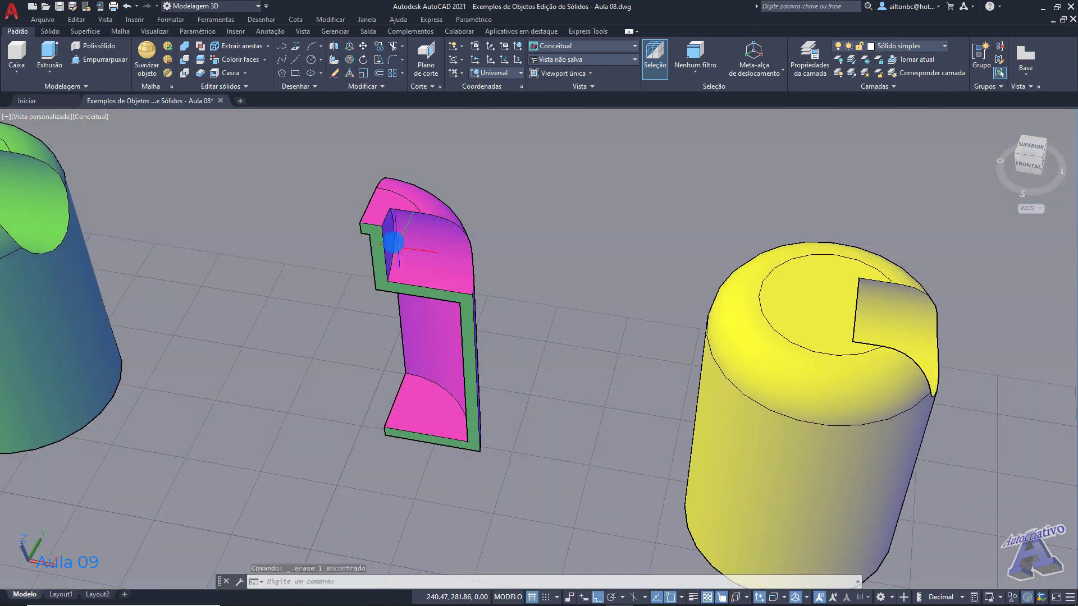
# Examine the solid-editing options beside the yellow cylinder and read the description of the Verificar tool
pyautogui.click(245, 73)
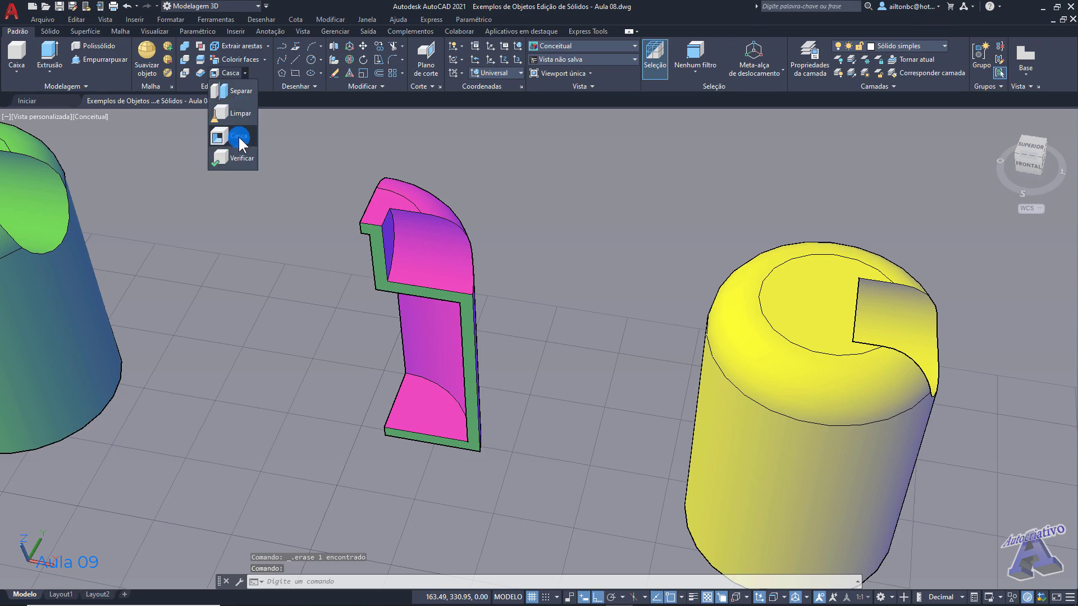
pyautogui.click(440, 150)
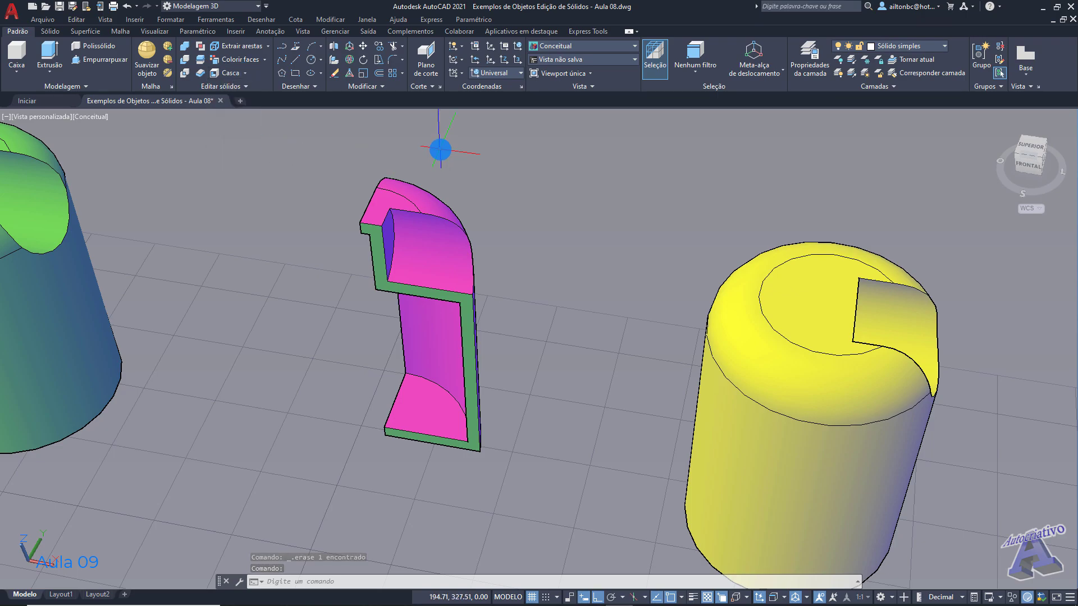
pyautogui.keyDown('shift'); pyautogui.moveTo(571, 193); pyautogui.dragTo(525, 216, button='middle'); pyautogui.keyUp('shift')
pyautogui.moveTo(628, 254); pyautogui.dragTo(376, 194, button='middle')
pyautogui.scroll(-2, 403, 186)
pyautogui.scroll(-2, 403, 186)
pyautogui.moveTo(465, 221); pyautogui.dragTo(363, 179, button='middle')
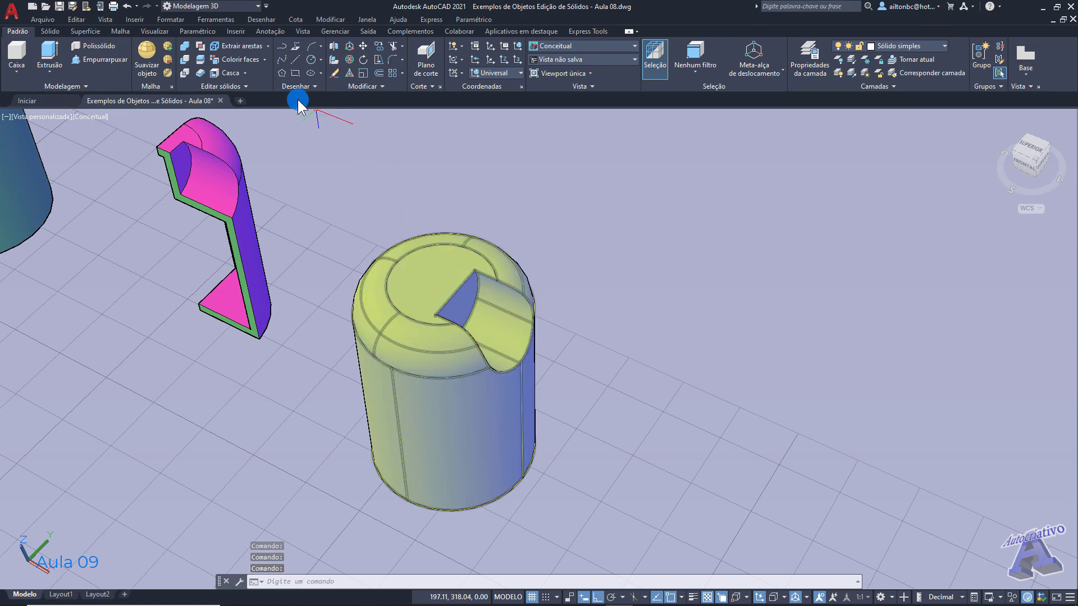
pyautogui.click(244, 73)
pyautogui.click(246, 158)
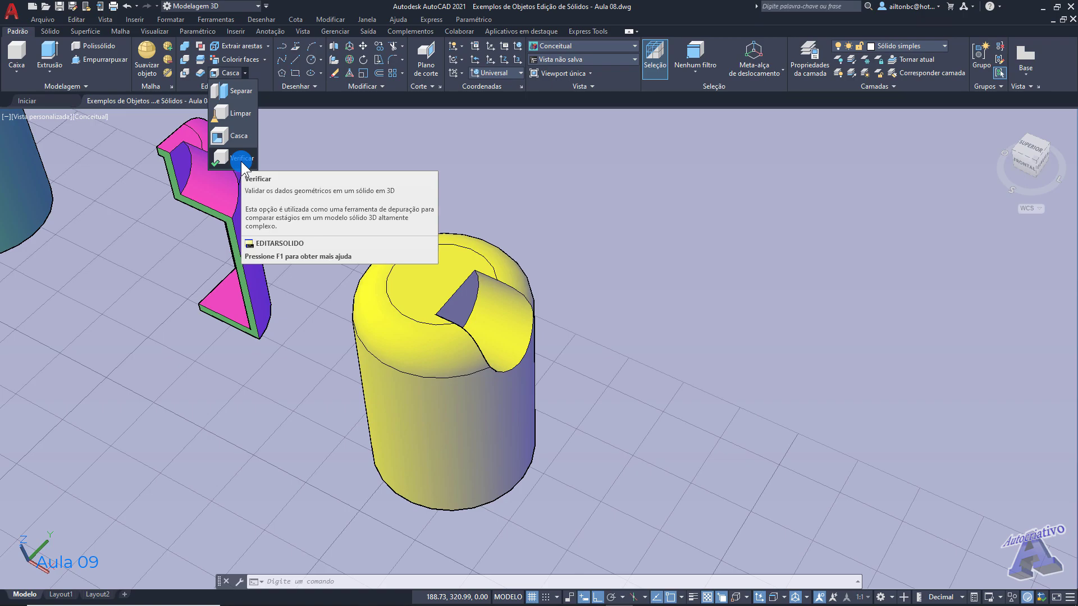
pyautogui.click(278, 167)
# Examine the complete set of example objects in an overview and look through the additional modify tools
pyautogui.moveTo(319, 237)
pyautogui.mouseDown(button='middle')
pyautogui.moveTo(337, 250)
pyautogui.moveTo(438, 264)
pyautogui.mouseUp(button='middle')
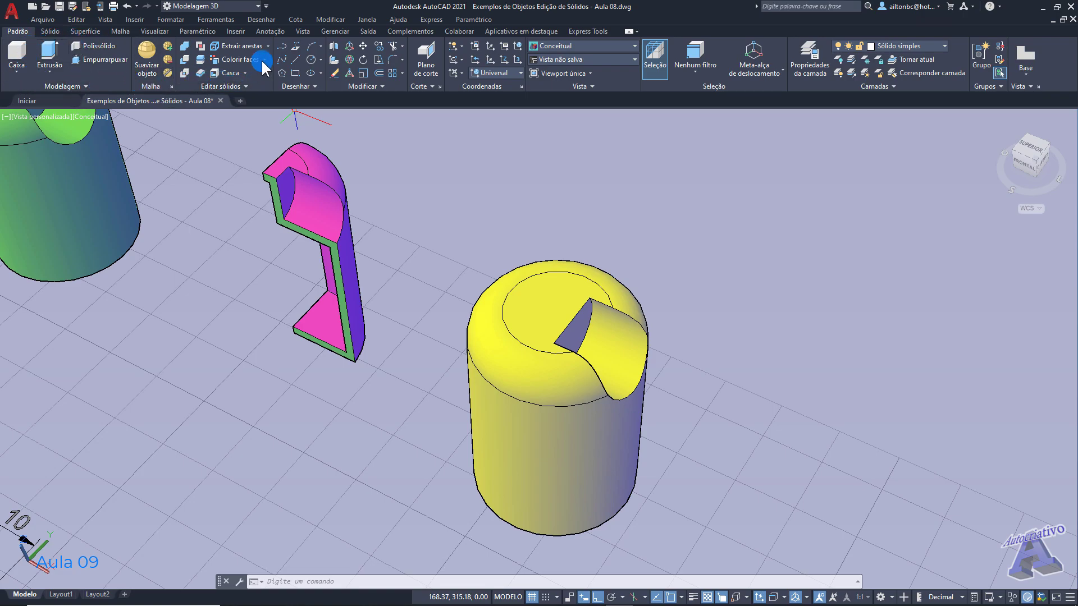
pyautogui.click(482, 172)
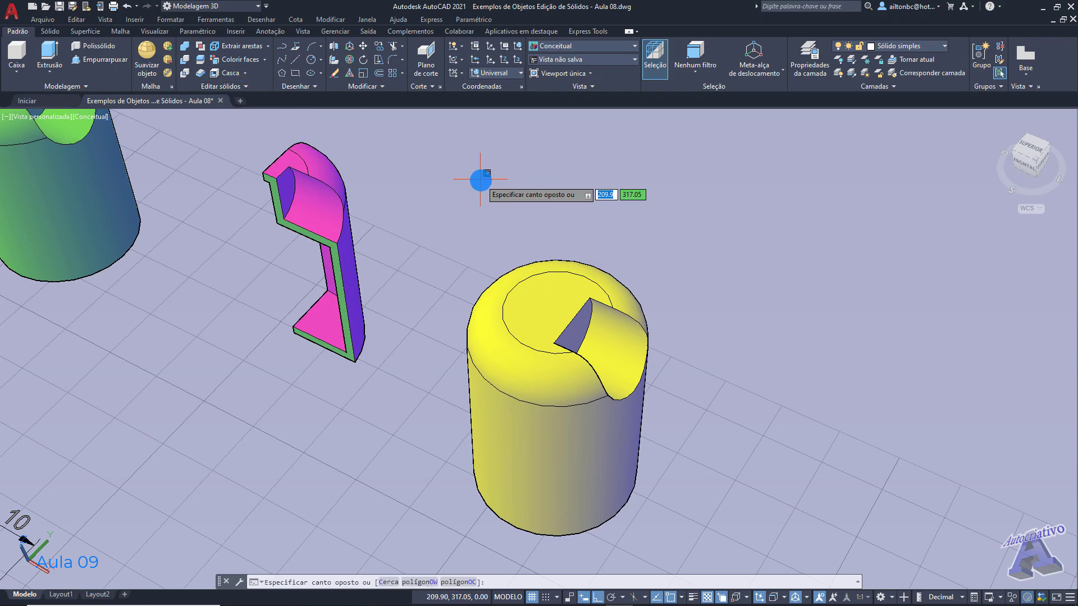
pyautogui.scroll(-3, 455, 174)
pyautogui.scroll(-2, 440, 284)
pyautogui.moveTo(424, 371); pyautogui.dragTo(462, 178, button='middle')
pyautogui.keyDown('shift'); pyautogui.moveTo(462, 289); pyautogui.dragTo(492, 247, button='middle'); pyautogui.keyUp('shift')
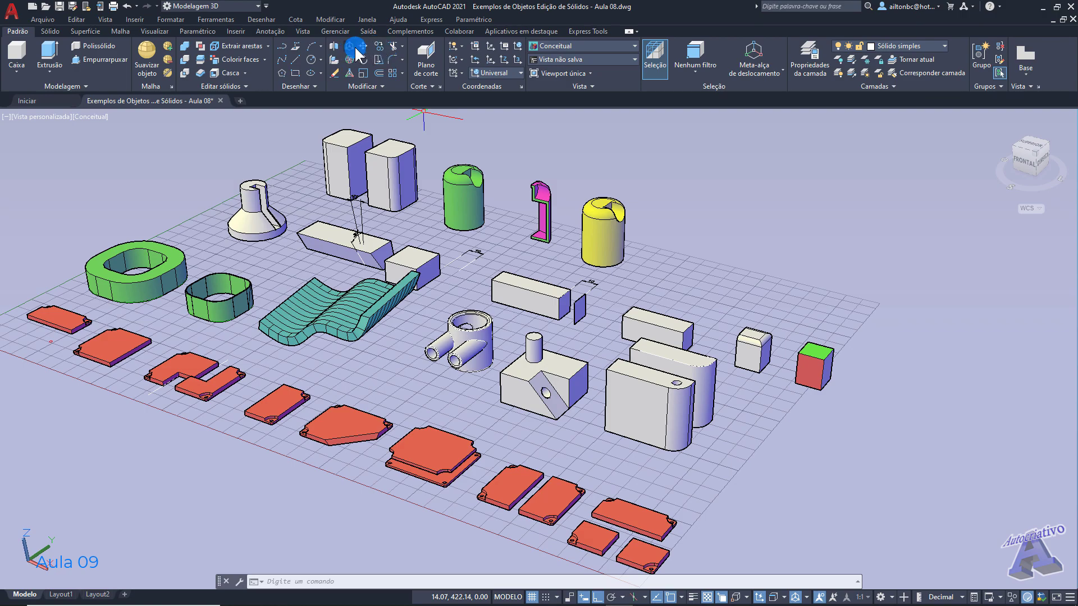
pyautogui.click(373, 84)
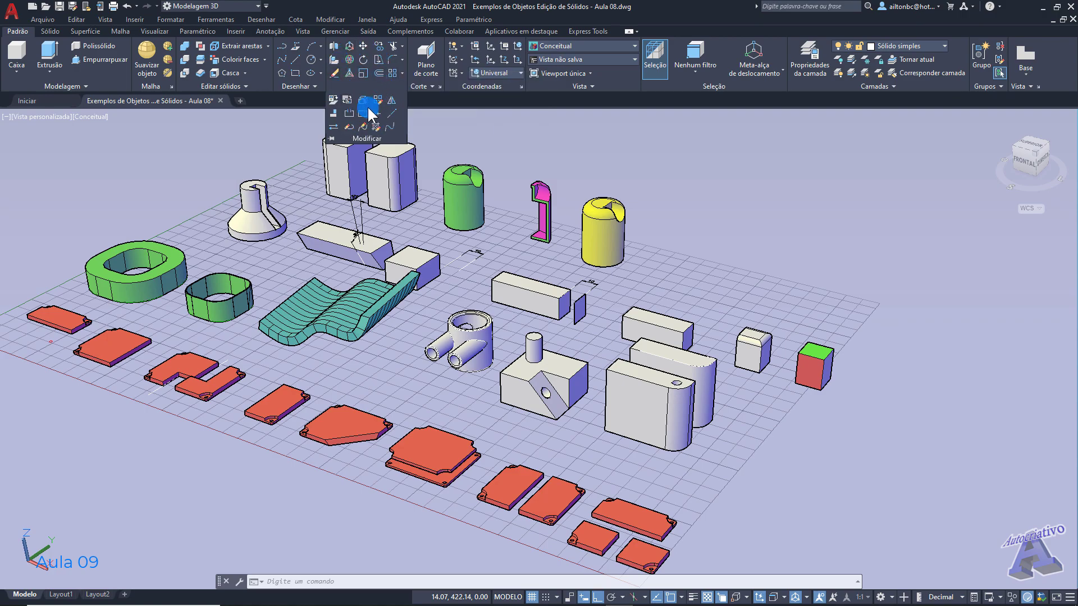
pyautogui.click(434, 128)
pyautogui.click(578, 149)
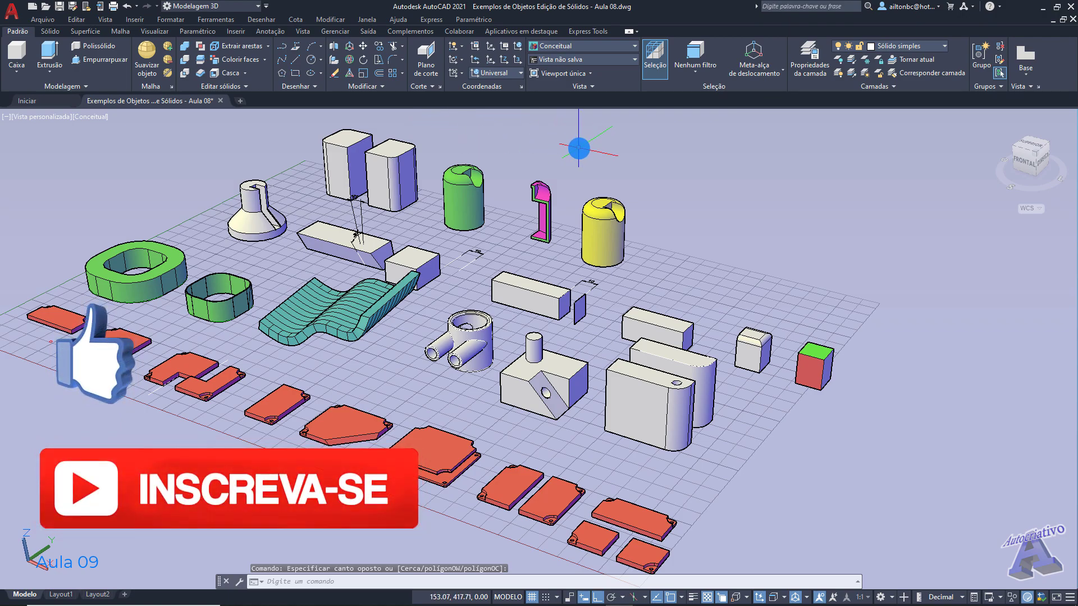